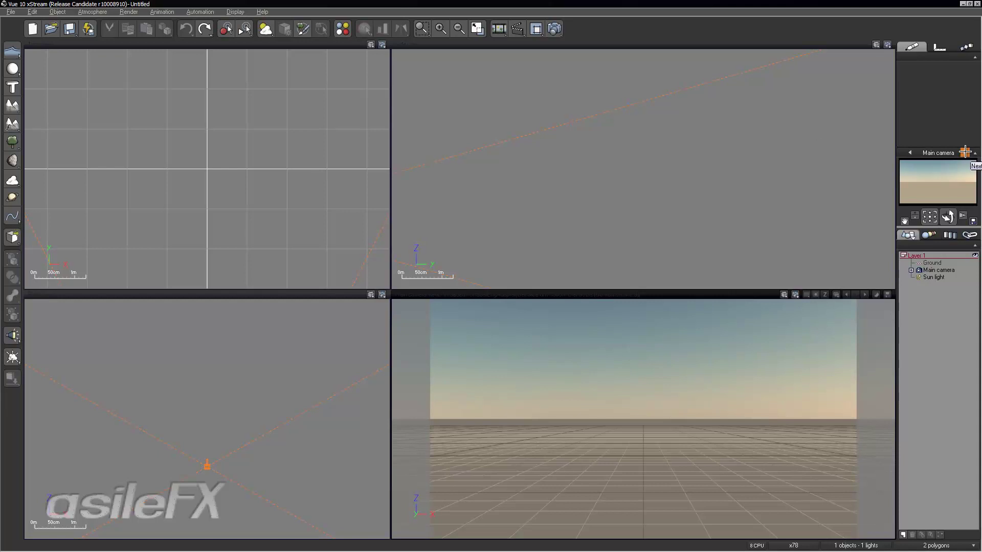
# Switch to the Top camera view and add a Lanta Cracked Boulder from the Rough rock collection
pyautogui.click(964, 152)
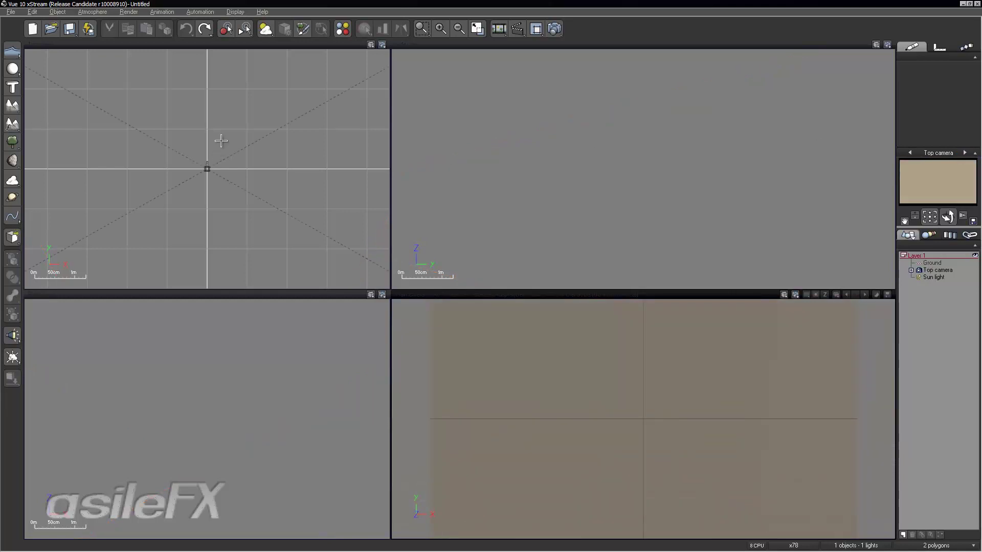
pyautogui.click(8, 160)
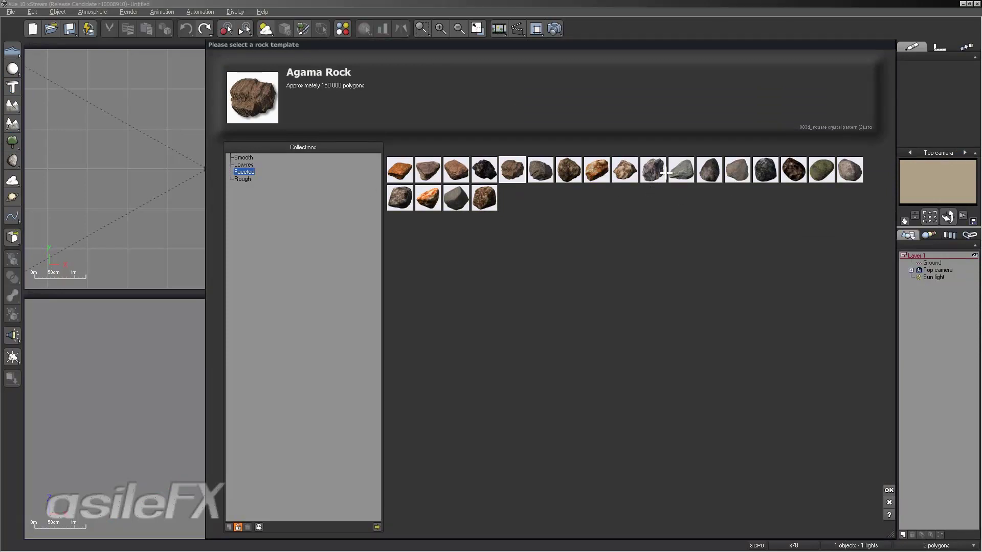
pyautogui.click(242, 179)
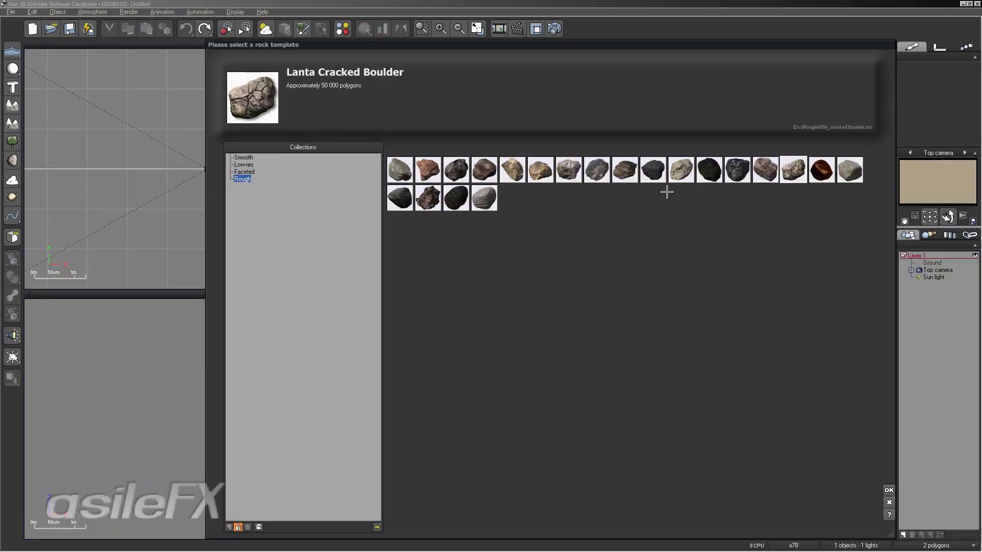
pyautogui.click(745, 174)
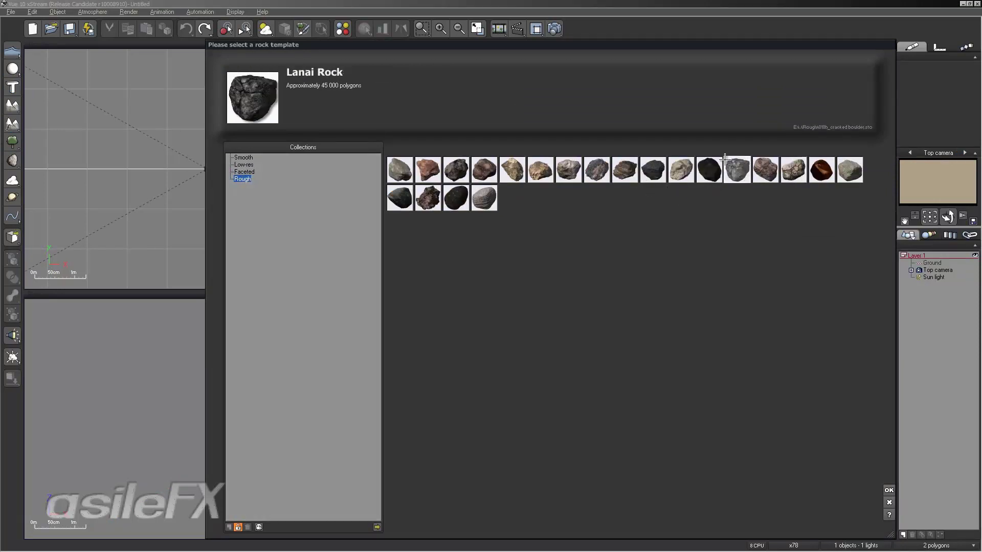
pyautogui.click(795, 171)
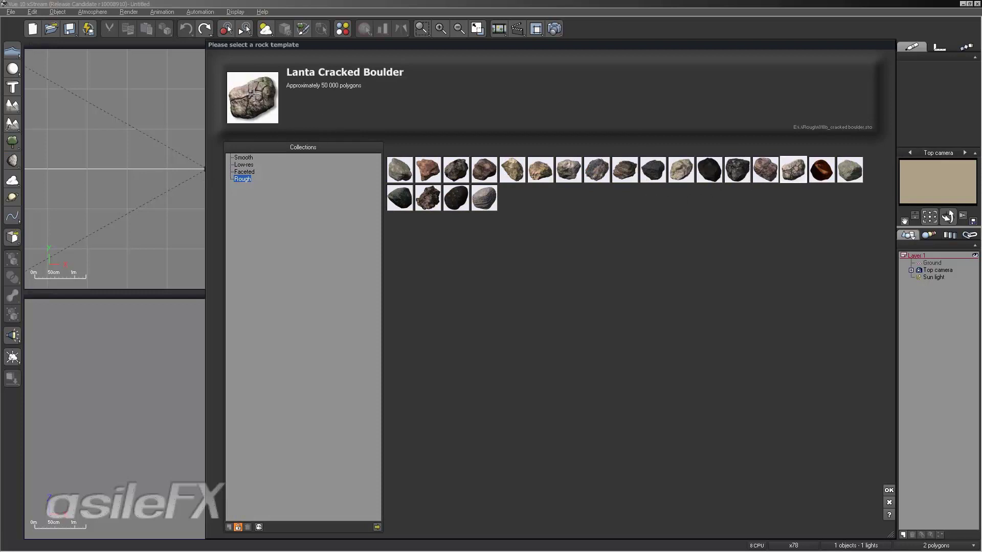
pyautogui.click(888, 491)
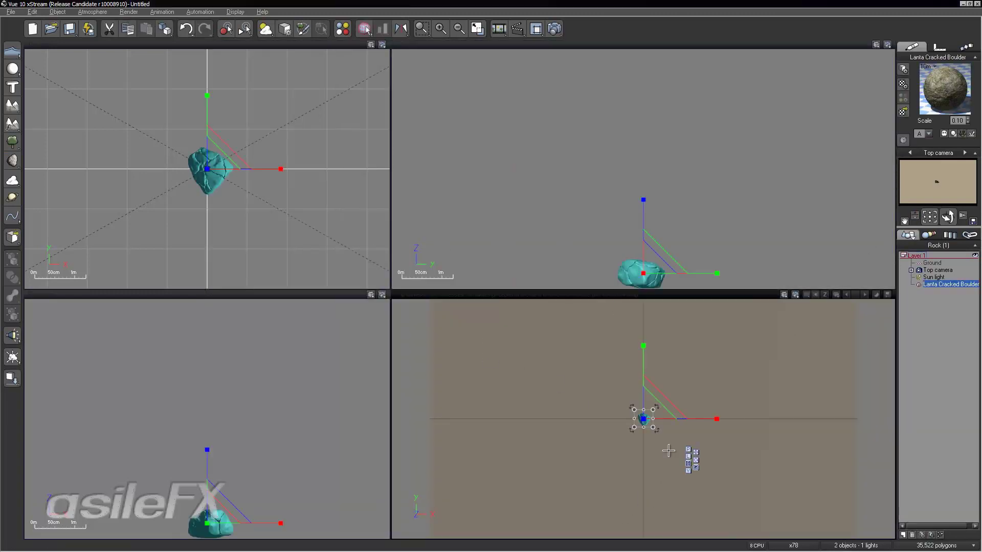
# Scale the boulder up, set it down on the ground, and bring up Render Options
pyautogui.moveTo(655, 405); pyautogui.dragTo(783, 301)
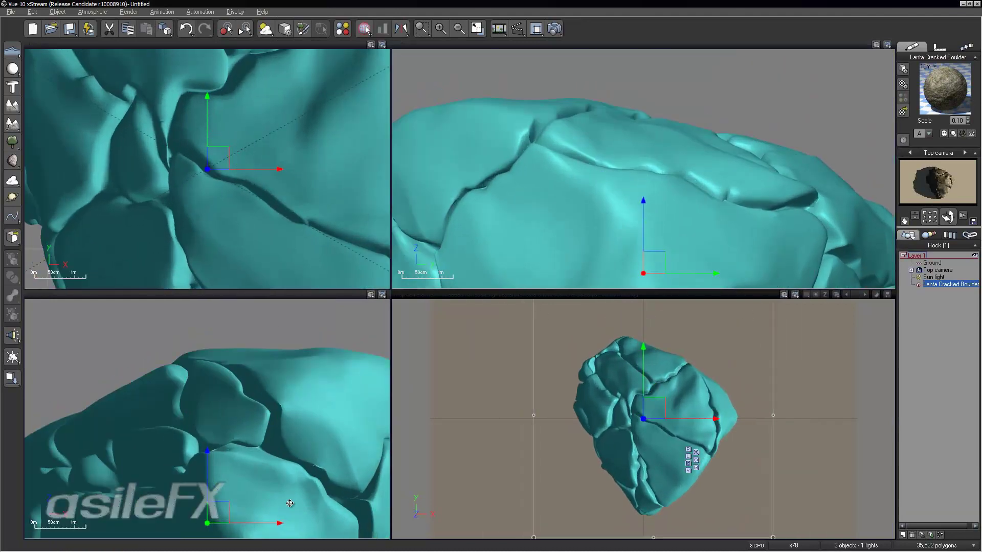
pyautogui.moveTo(298, 338); pyautogui.dragTo(303, 395)
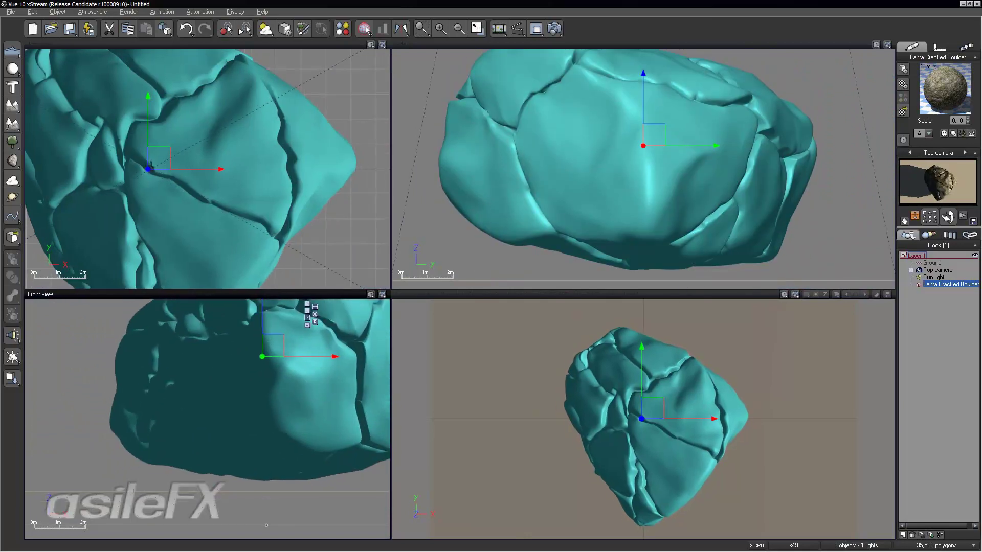
pyautogui.moveTo(915, 216); pyautogui.dragTo(915, 232)
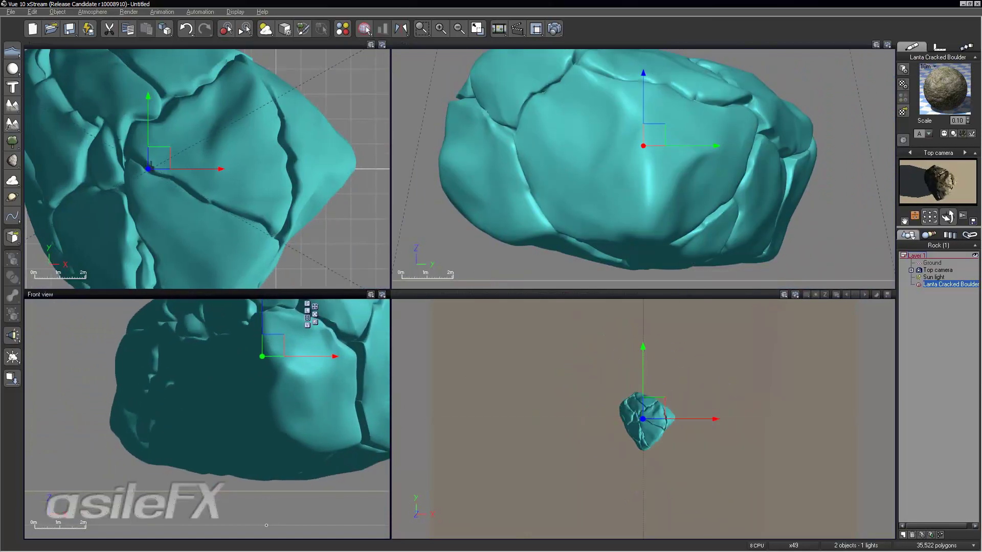
pyautogui.click(962, 216)
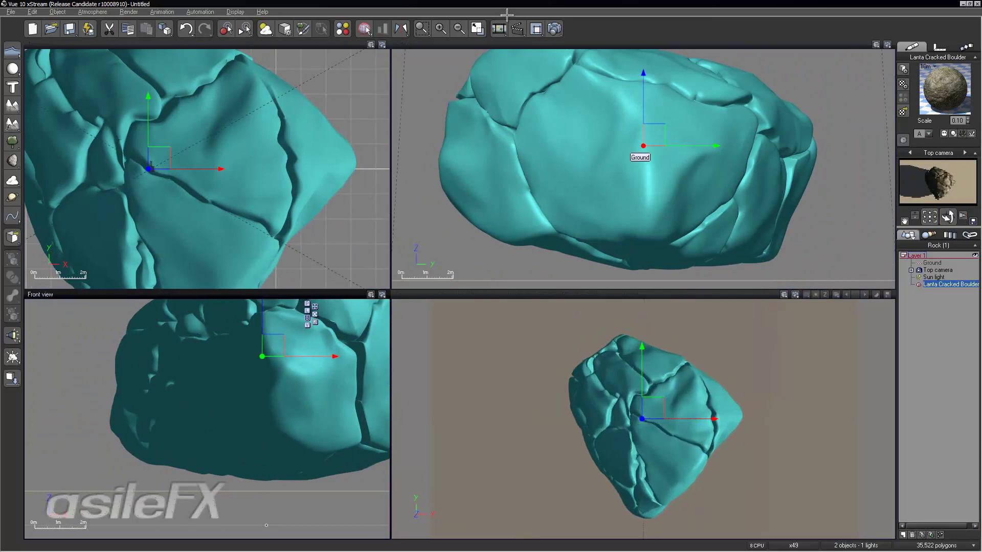
pyautogui.click(553, 28)
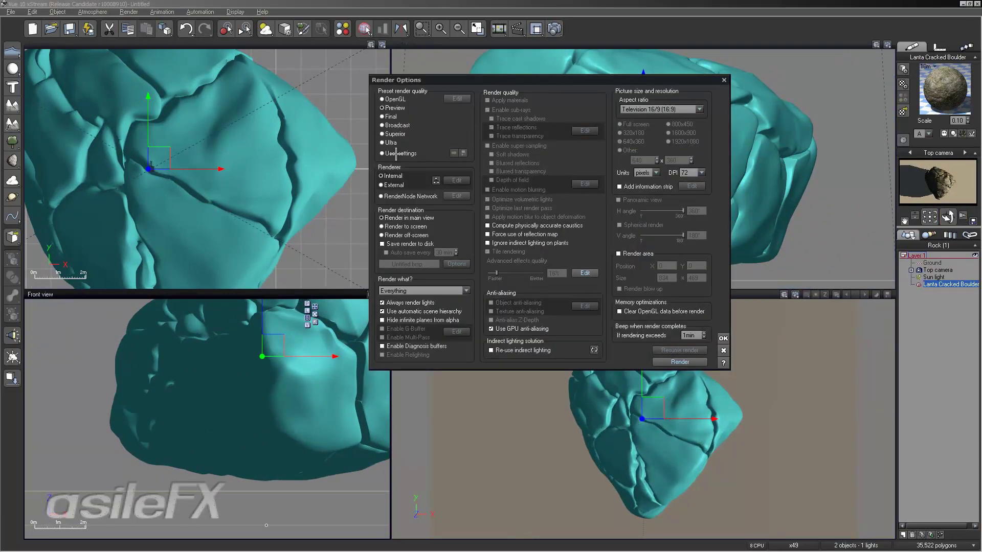
# Set the render aspect ratio to Square (1:1) and close Render Options
pyautogui.click(660, 110)
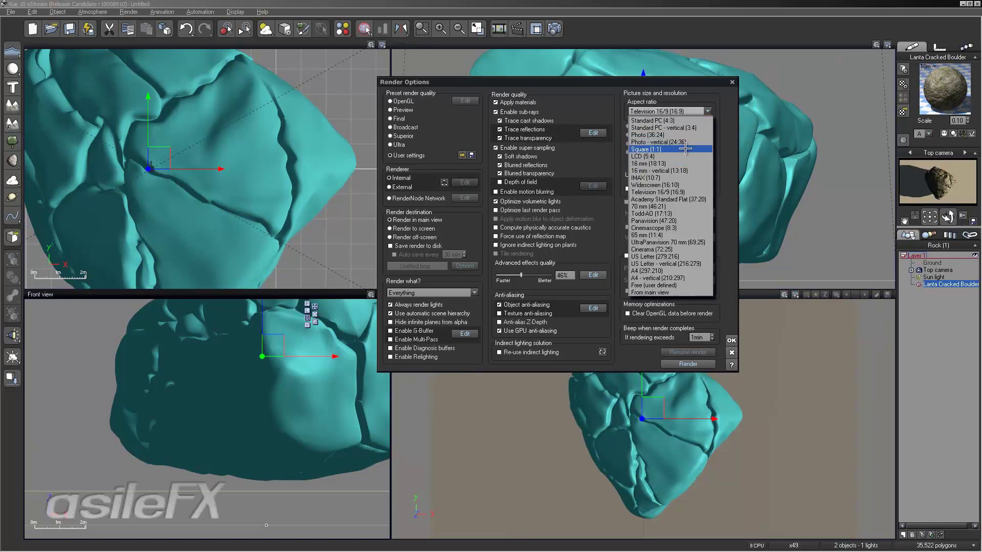
pyautogui.click(688, 149)
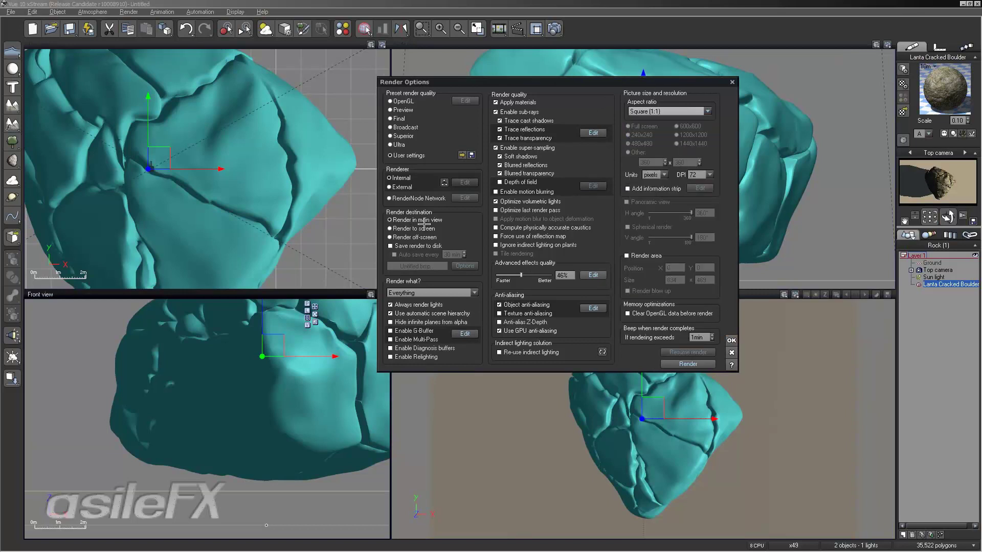
pyautogui.click(731, 352)
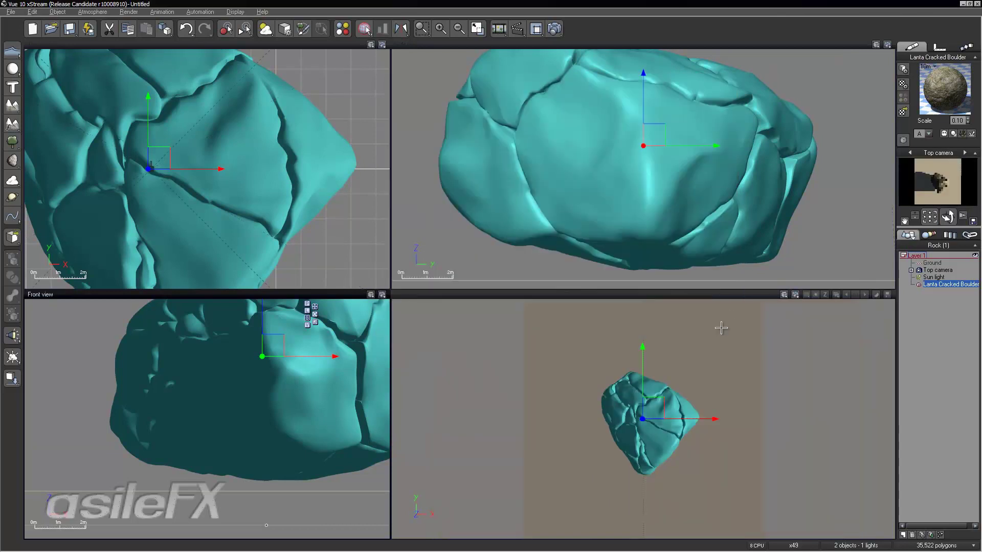
# Add a second Lanta Cracked Boulder and move it up, right and down toward the ground
pyautogui.rightClick(12, 163)
pyautogui.click(889, 490)
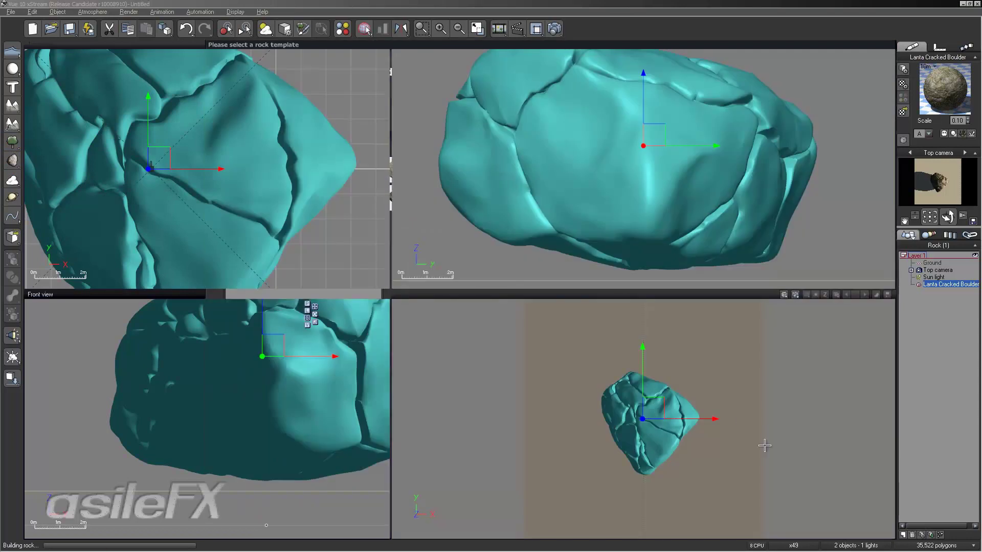
pyautogui.click(676, 406)
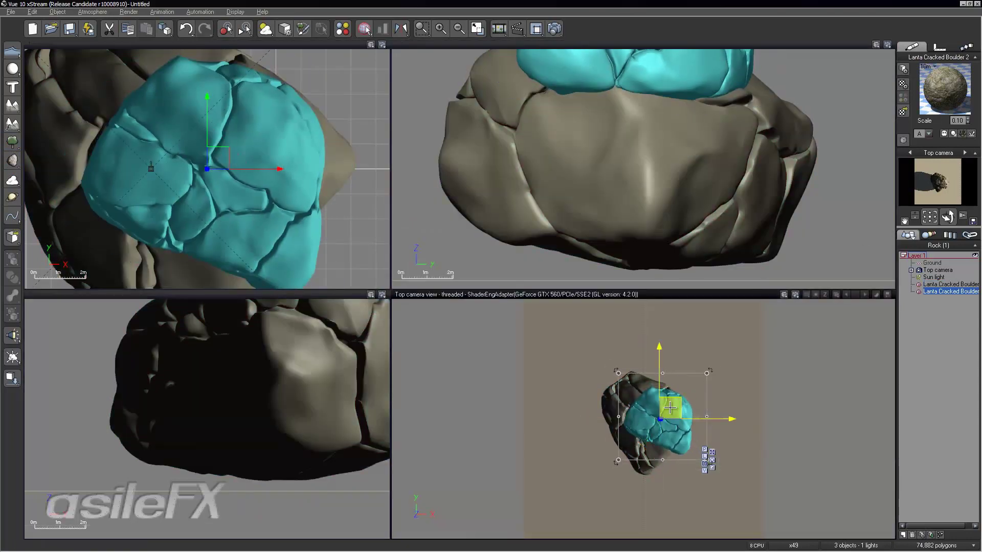
pyautogui.moveTo(669, 411); pyautogui.dragTo(690, 356)
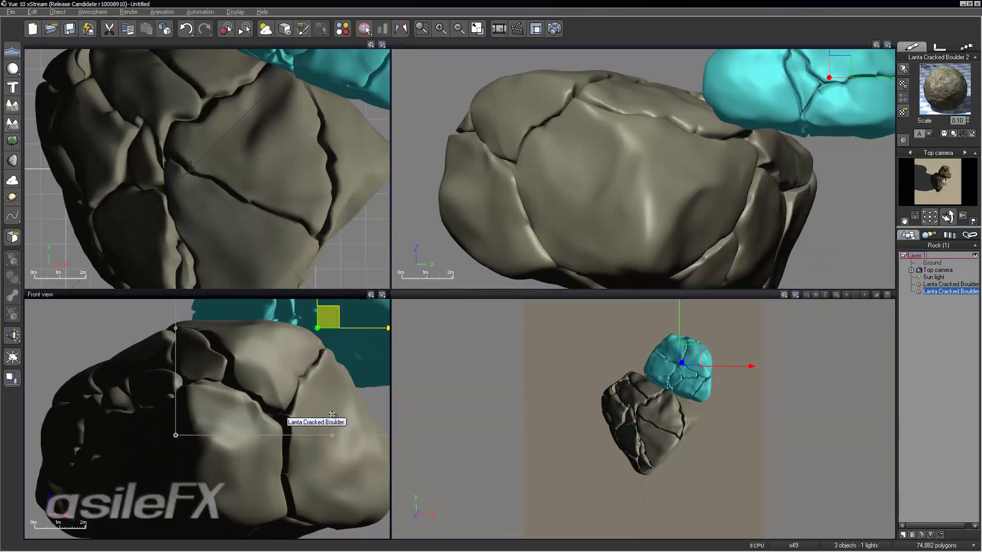
pyautogui.moveTo(339, 330); pyautogui.dragTo(331, 422)
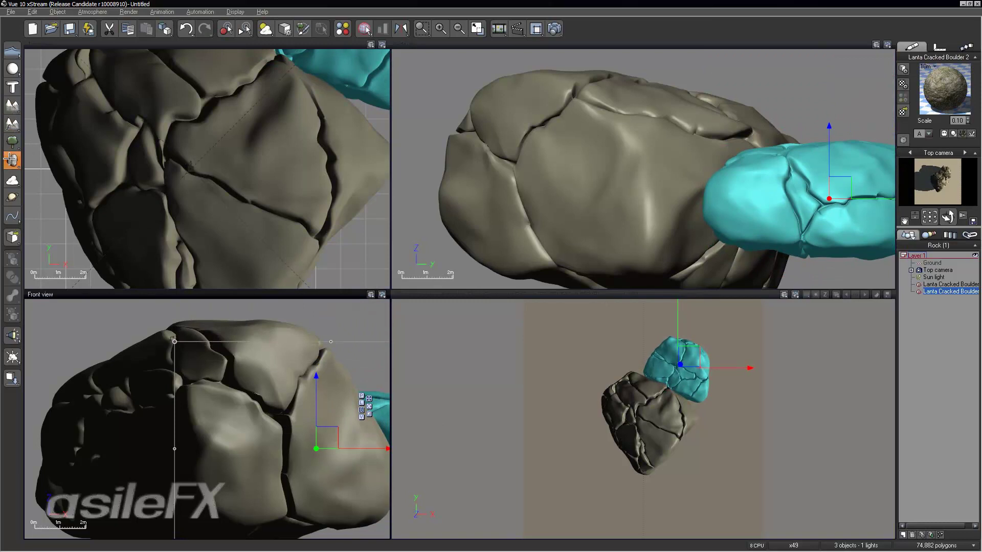
# Add a third Lanta Cracked Boulder and position it against the others in Top and Front views
pyautogui.rightClick(12, 160)
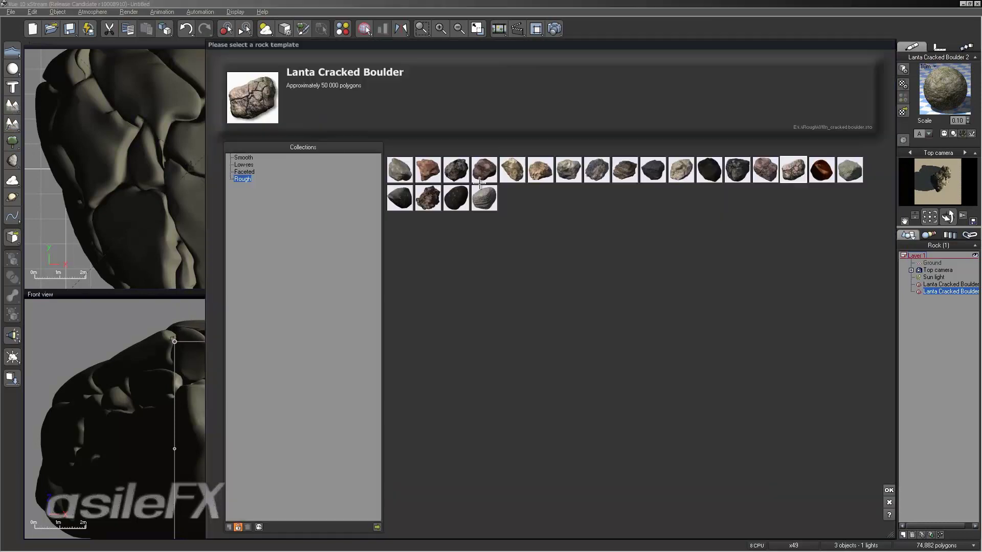
pyautogui.click(890, 490)
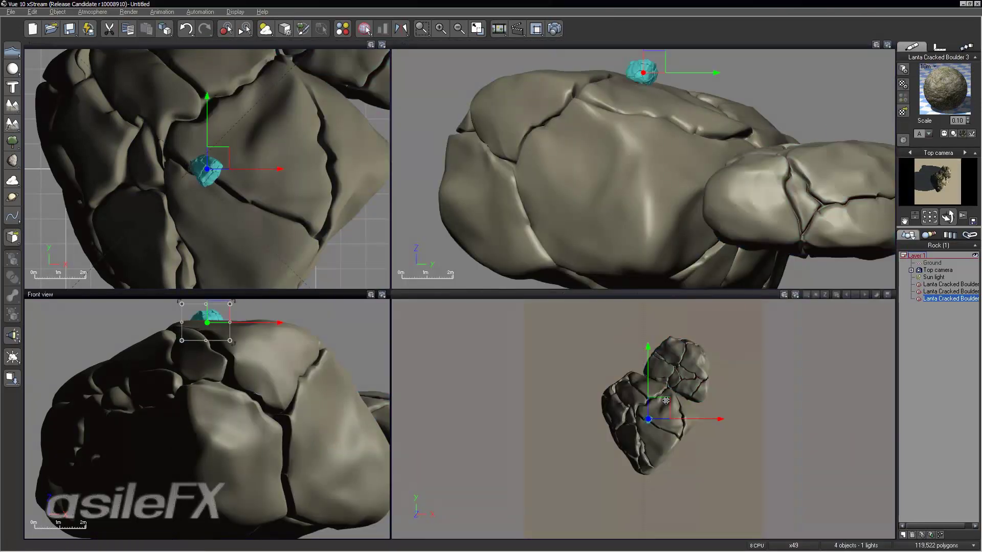
pyautogui.moveTo(659, 408); pyautogui.dragTo(622, 425)
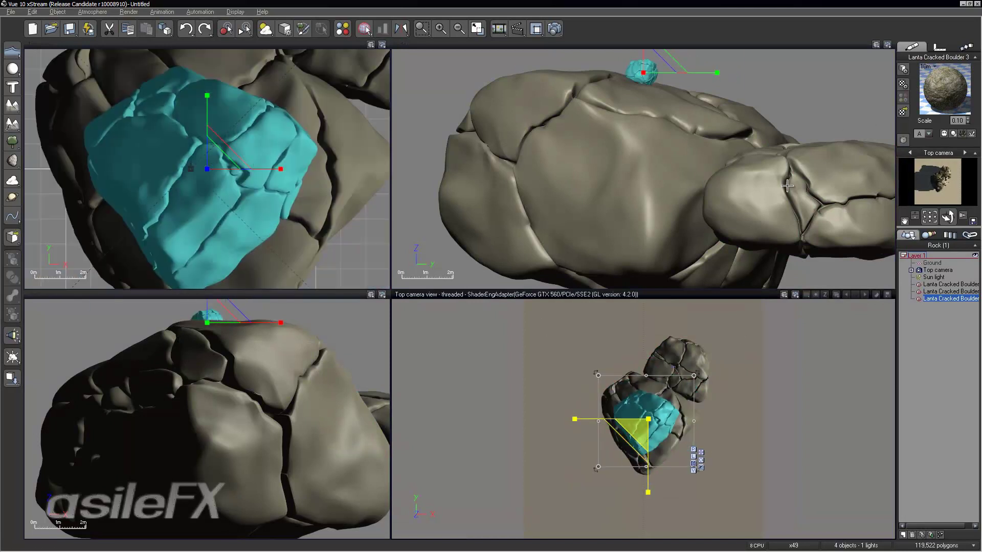
pyautogui.moveTo(654, 386); pyautogui.dragTo(701, 416)
pyautogui.click(365, 506)
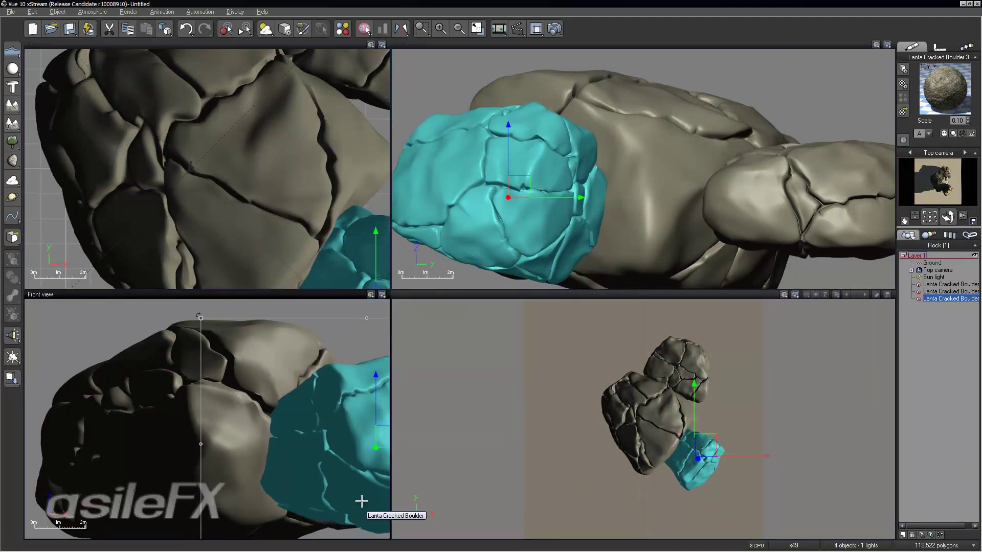
pyautogui.click(813, 299)
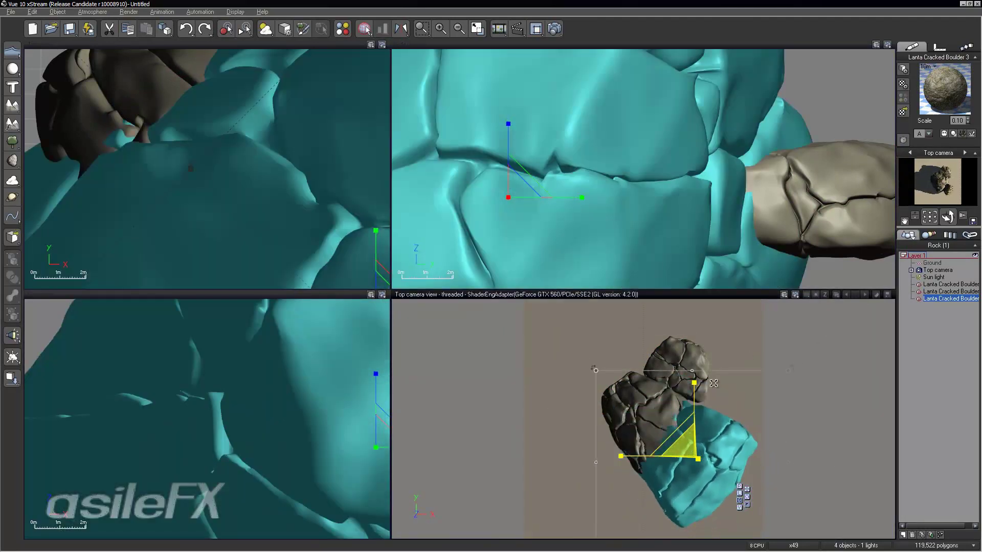
# Move the third boulder, then duplicate it twice with Ctrl+D, rotating the first copy
pyautogui.moveTo(706, 438); pyautogui.dragTo(571, 343)
pyautogui.hotkey('ctrl', 'd')
pyautogui.moveTo(623, 312); pyautogui.dragTo(632, 336)
pyautogui.hotkey('ctrl', 'd')
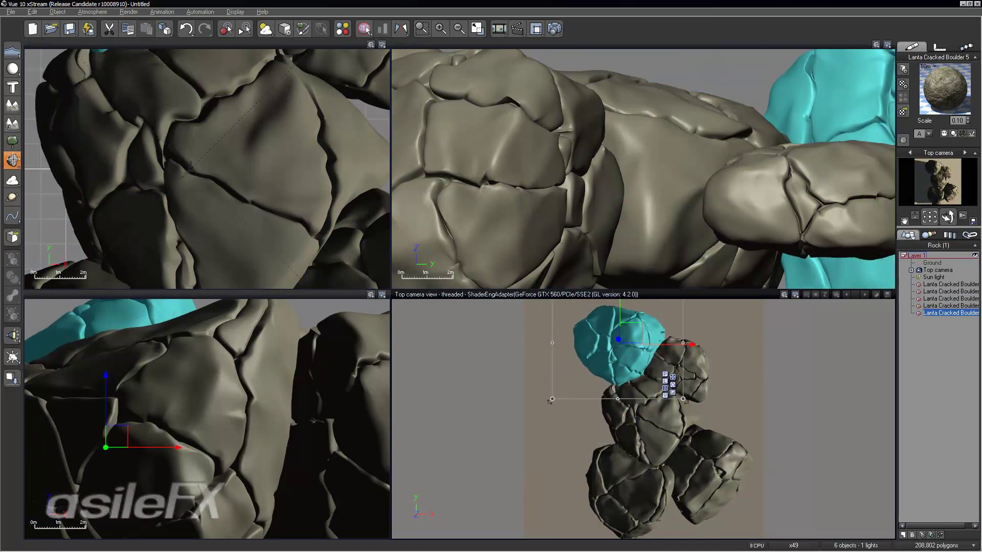
# Add another Lanta Cracked Boulder into the cluster, adjust its height, and maximize the Top camera view
pyautogui.click(13, 160)
pyautogui.click(889, 490)
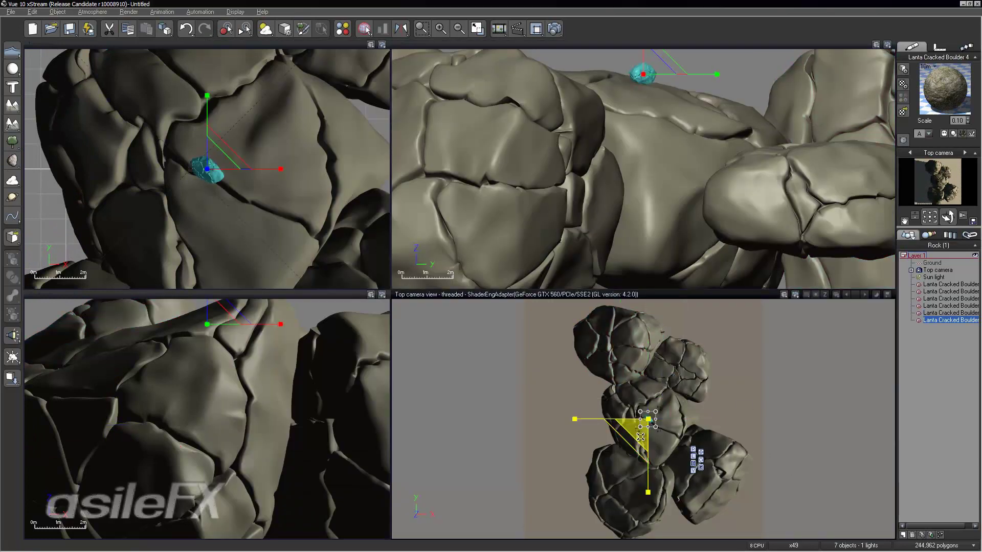
pyautogui.moveTo(633, 427); pyautogui.dragTo(583, 390)
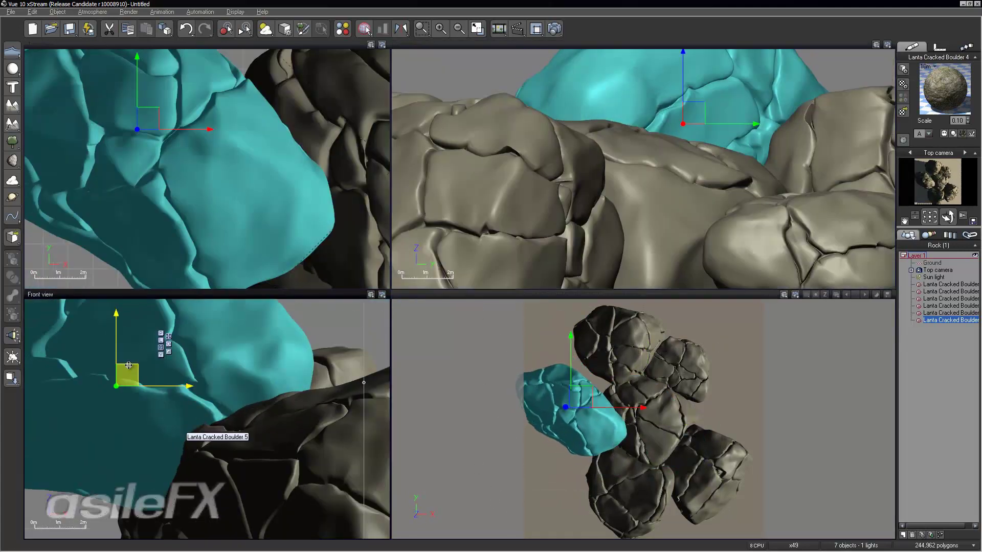
pyautogui.moveTo(128, 376); pyautogui.dragTo(130, 432)
pyautogui.moveTo(582, 397); pyautogui.dragTo(578, 396)
pyautogui.doubleClick(678, 295)
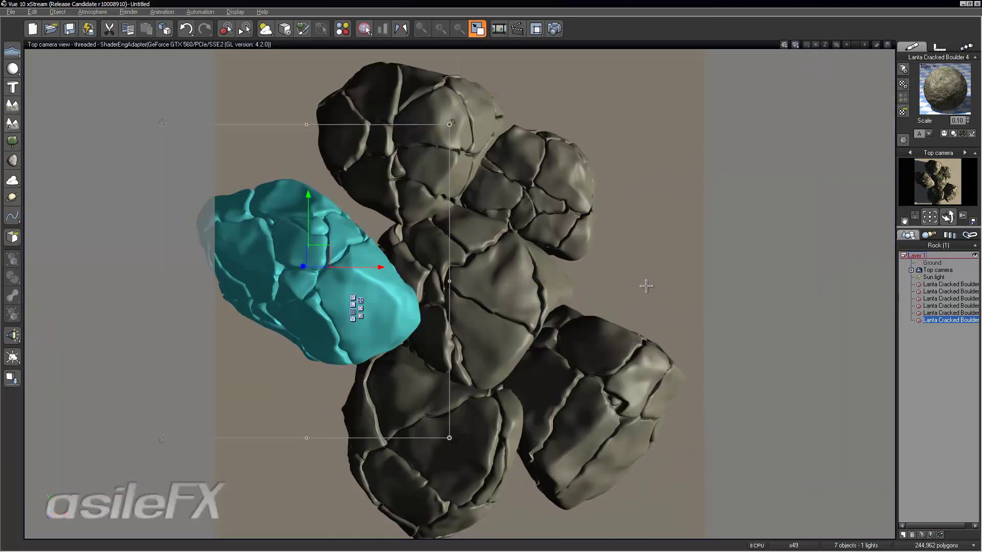
# Select all Lanta Cracked Boulders in the World Browser so Mixed Objects (15) shows
pyautogui.click(928, 346)
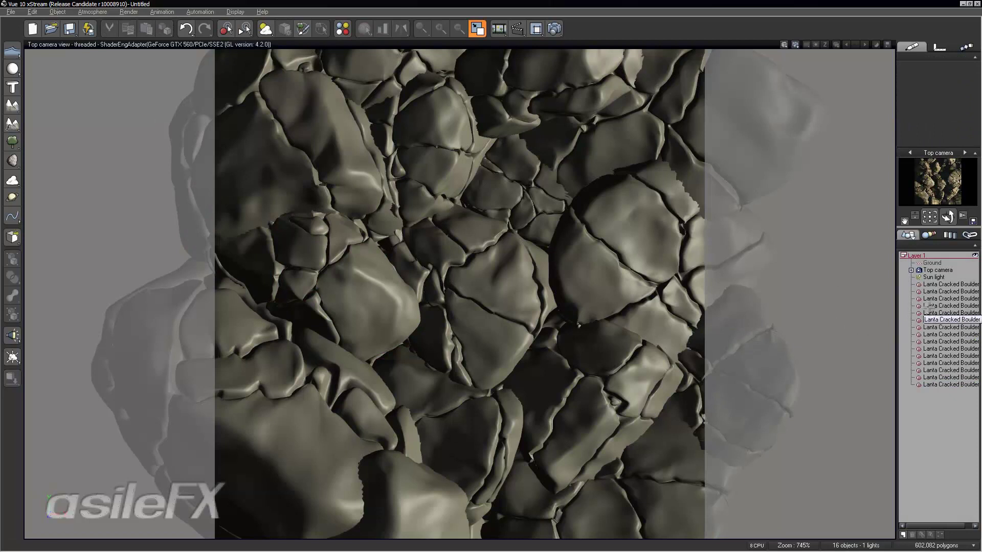
pyautogui.click(946, 284)
pyautogui.keyDown('shift'); pyautogui.click(948, 385); pyautogui.keyUp('shift')
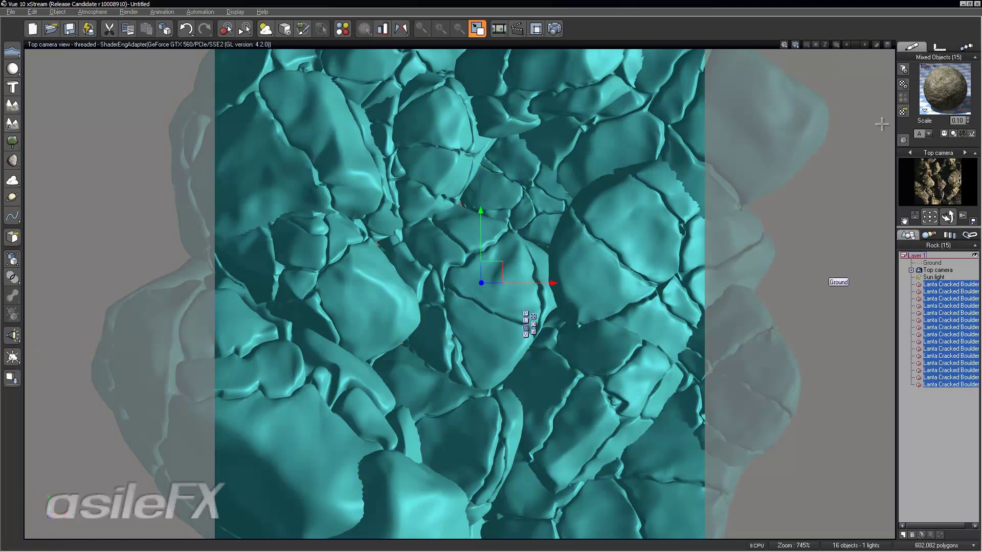
# Reset the boulders' material to default, group all 15 with Ctrl+G, then deselect
pyautogui.rightClick(927, 106)
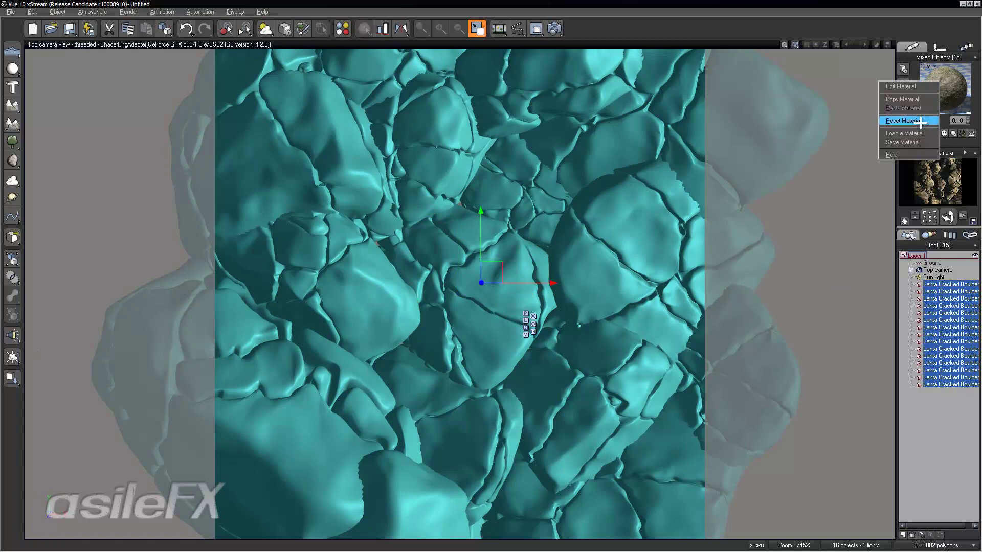
pyautogui.click(920, 122)
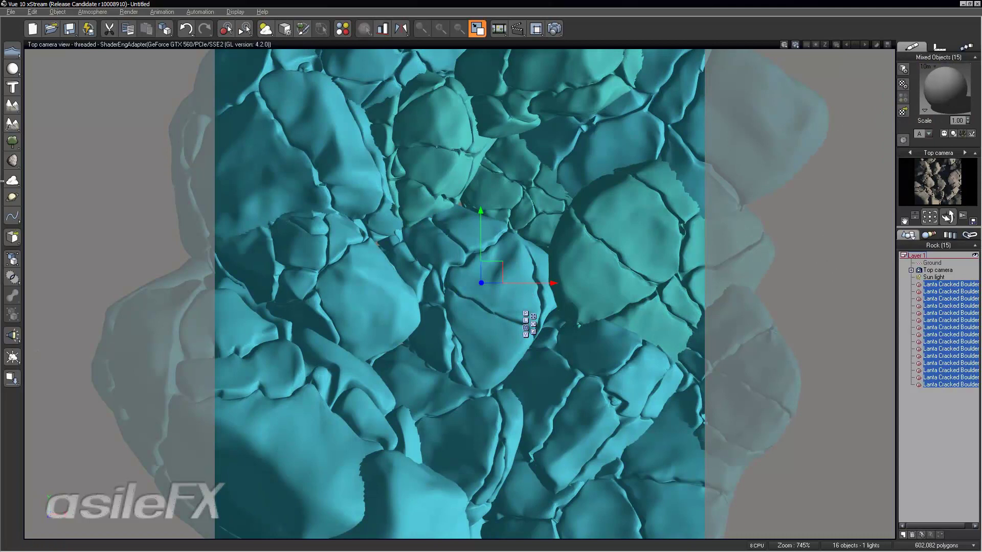
pyautogui.hotkey('ctrl', 'g')
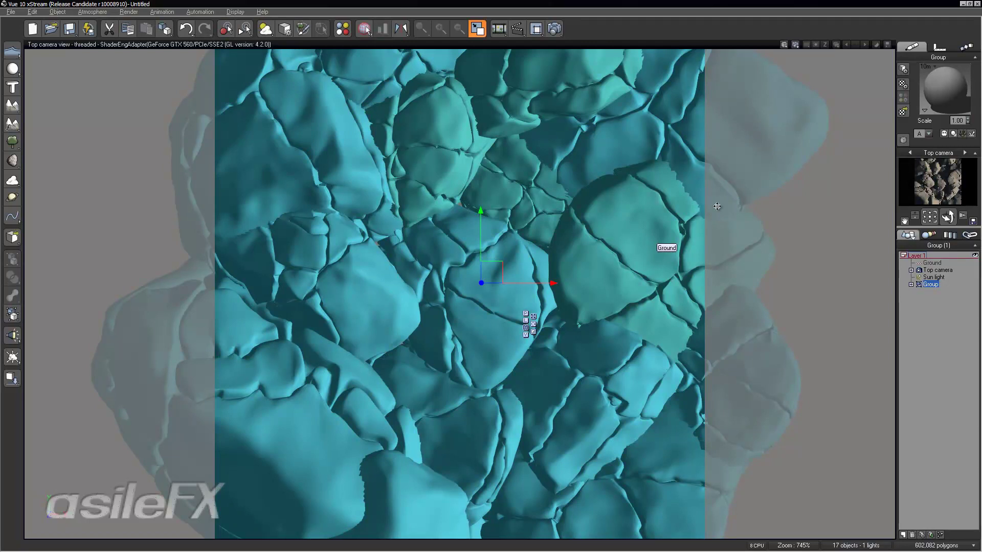
pyautogui.click(937, 299)
# Enable multi-pass rendering with Rendering components and XYZ Normal passes, Save to disk off
pyautogui.click(555, 29)
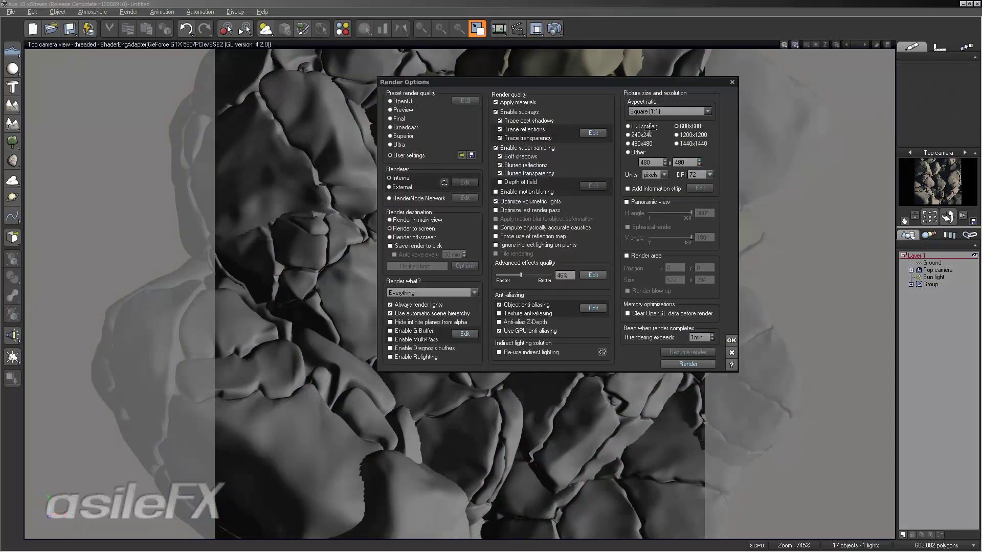
pyautogui.click(420, 340)
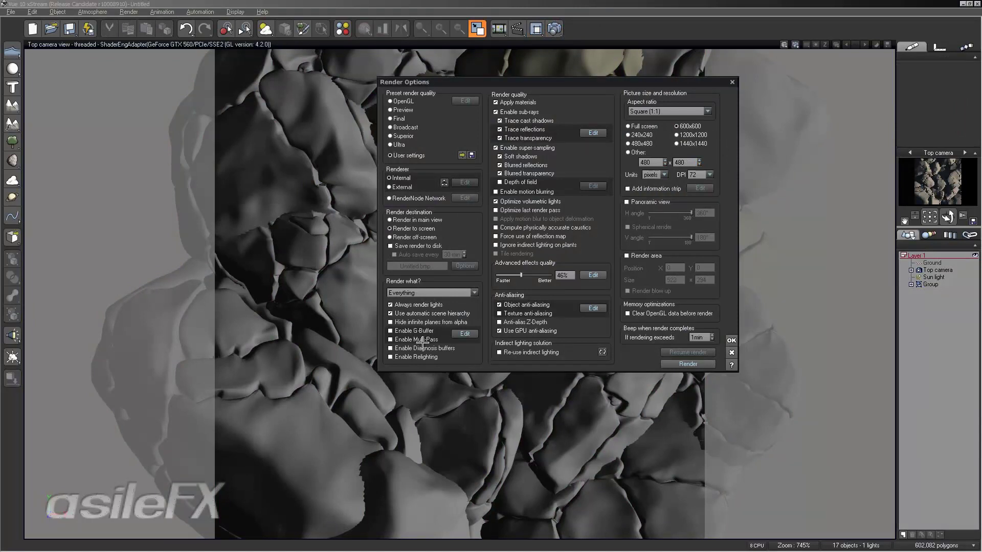
pyautogui.click(465, 334)
pyautogui.click(342, 75)
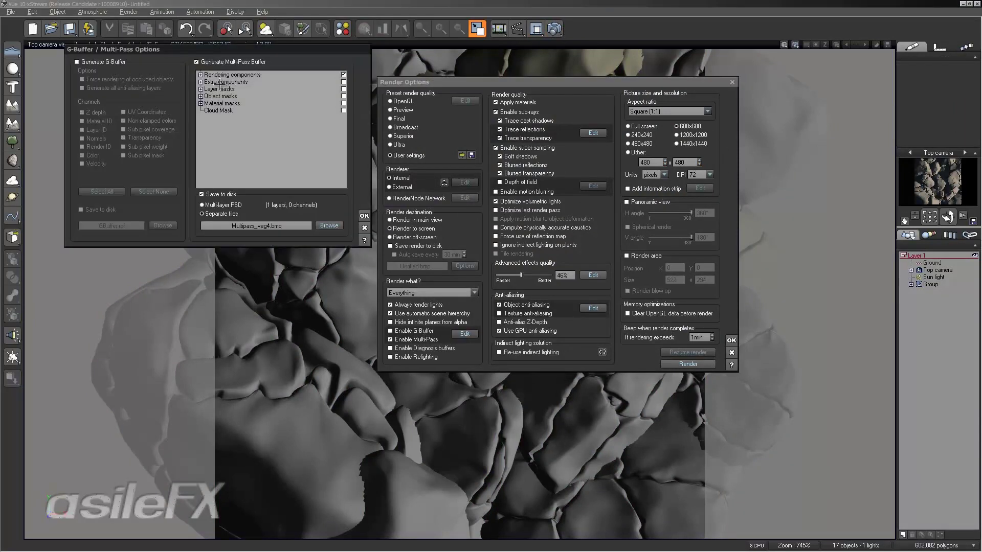
pyautogui.click(201, 82)
pyautogui.click(293, 102)
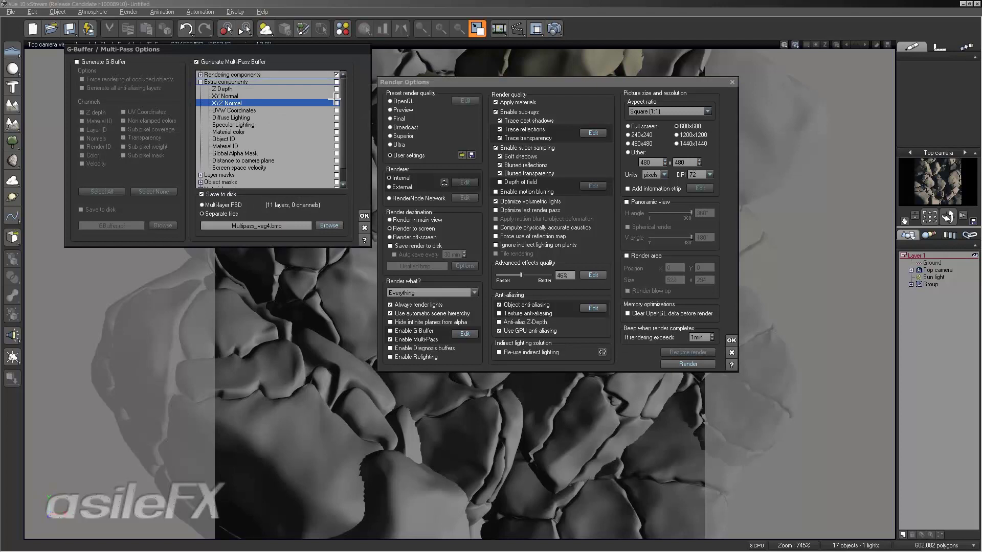
pyautogui.click(219, 194)
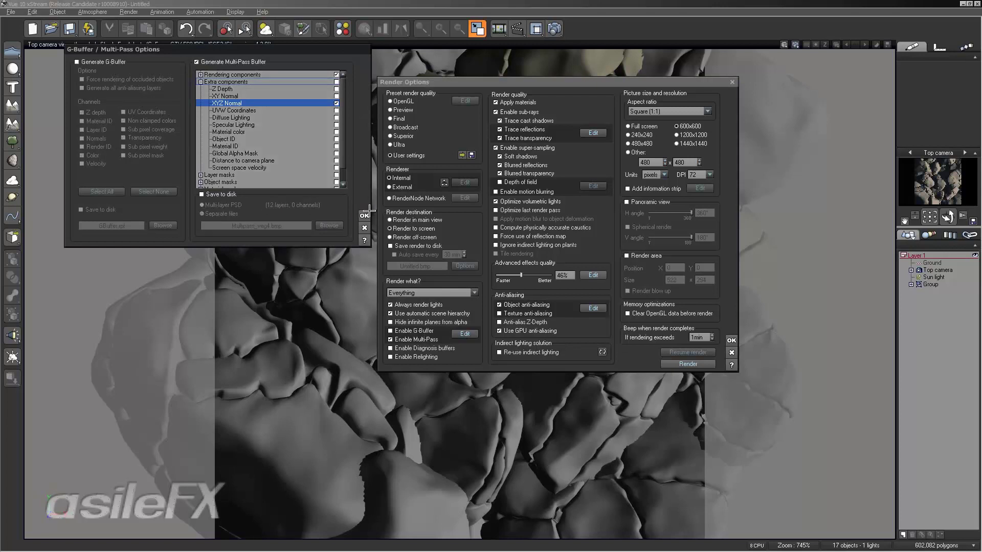
pyautogui.click(364, 216)
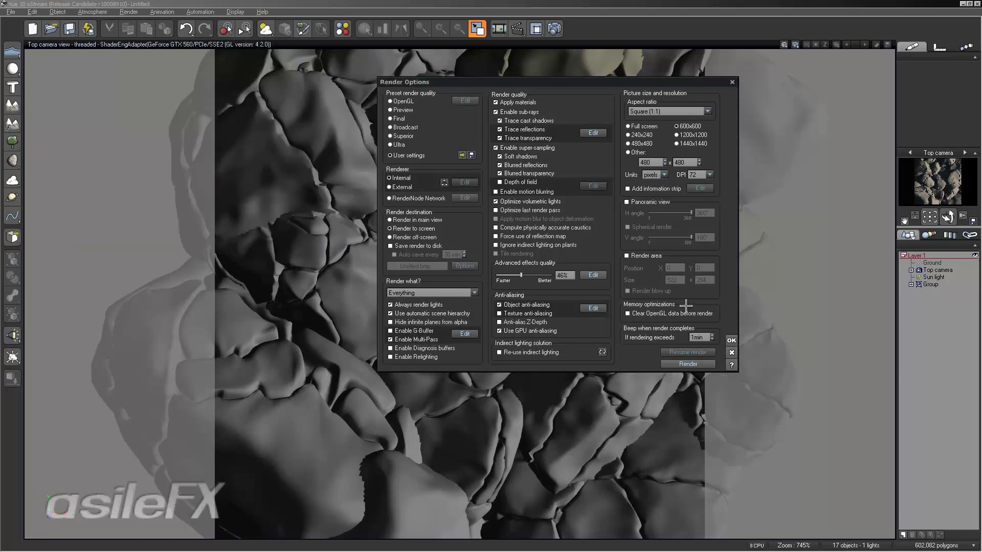
# Render the scene, display its Multi-Pass XYZ Normal pass, then close the render display
pyautogui.click(676, 365)
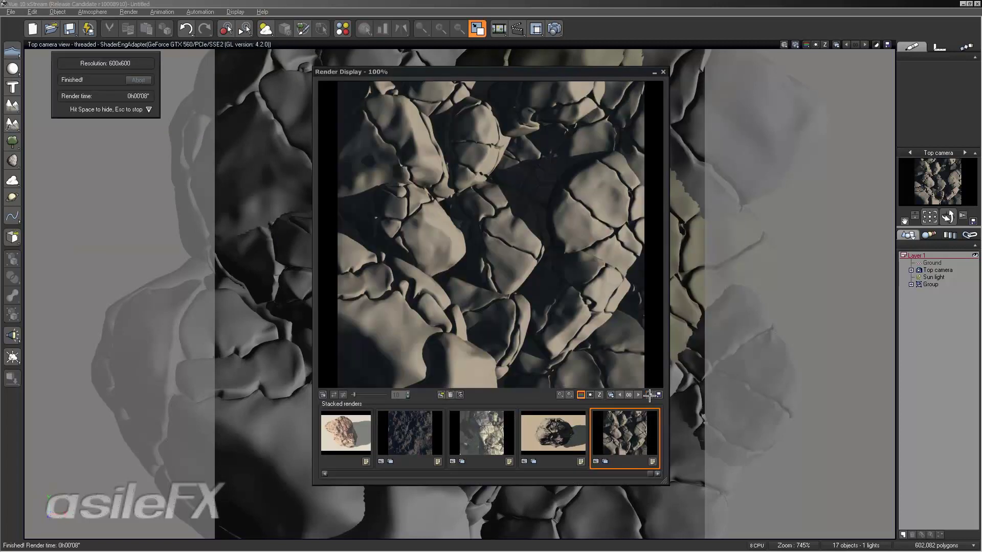
pyautogui.rightClick(628, 432)
pyautogui.click(641, 397)
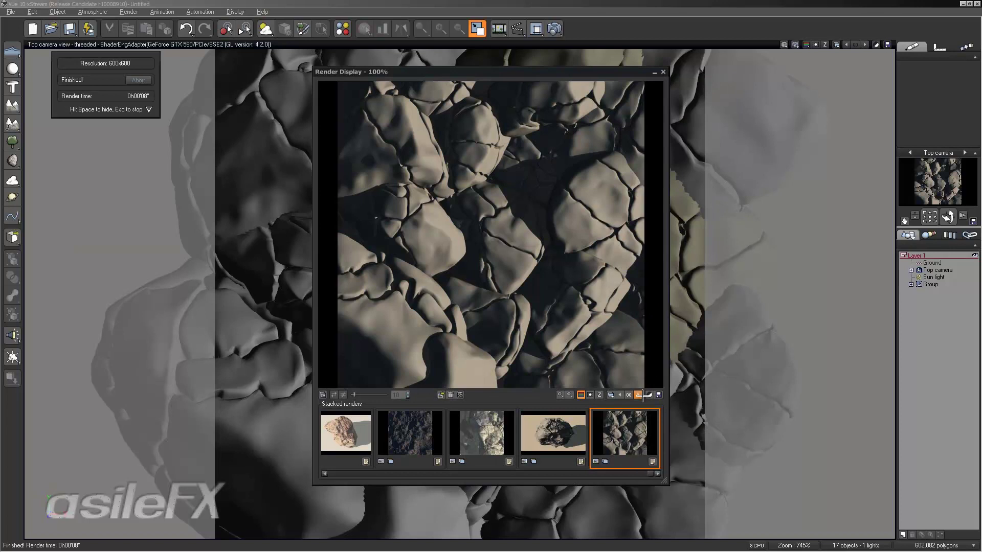
pyautogui.click(609, 396)
pyautogui.moveTo(654, 437)
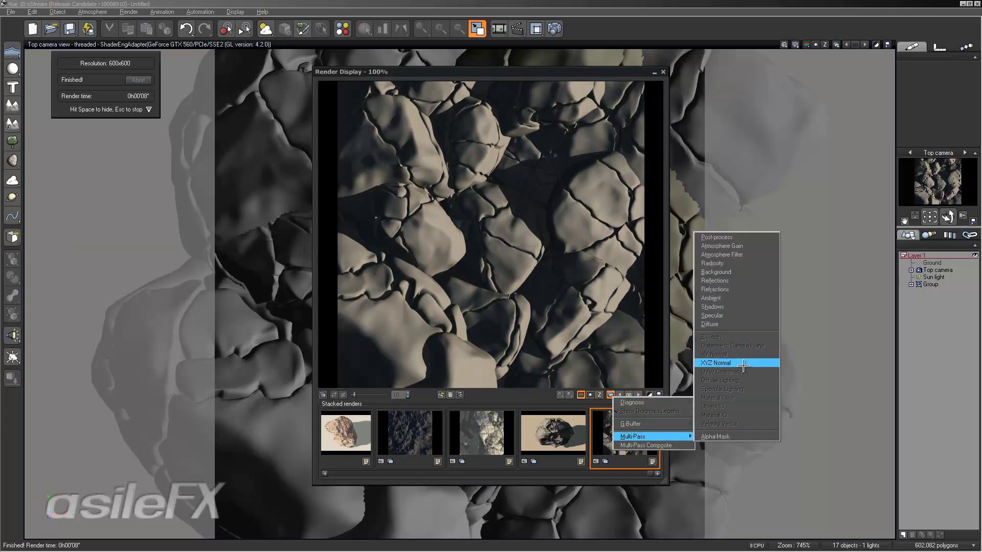
pyautogui.click(743, 363)
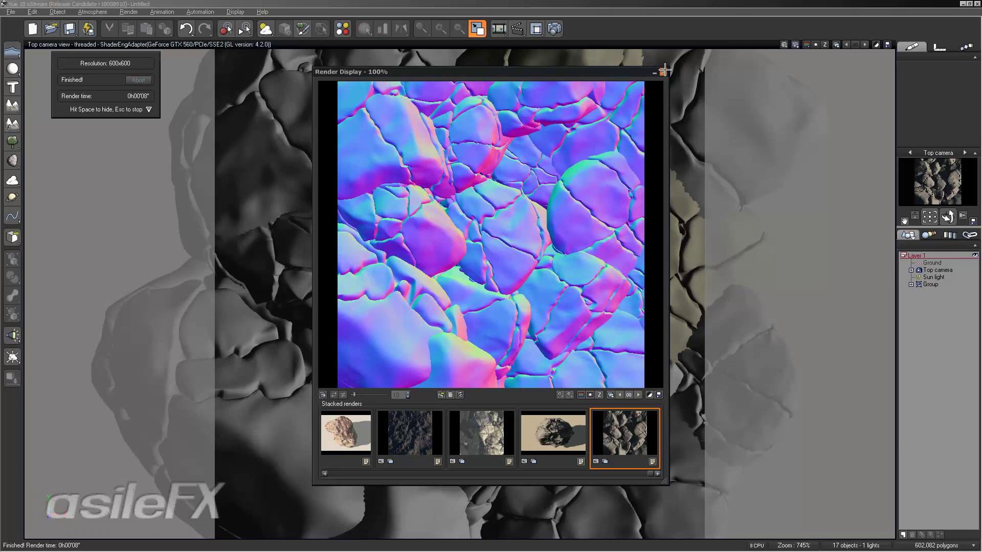
pyautogui.click(664, 71)
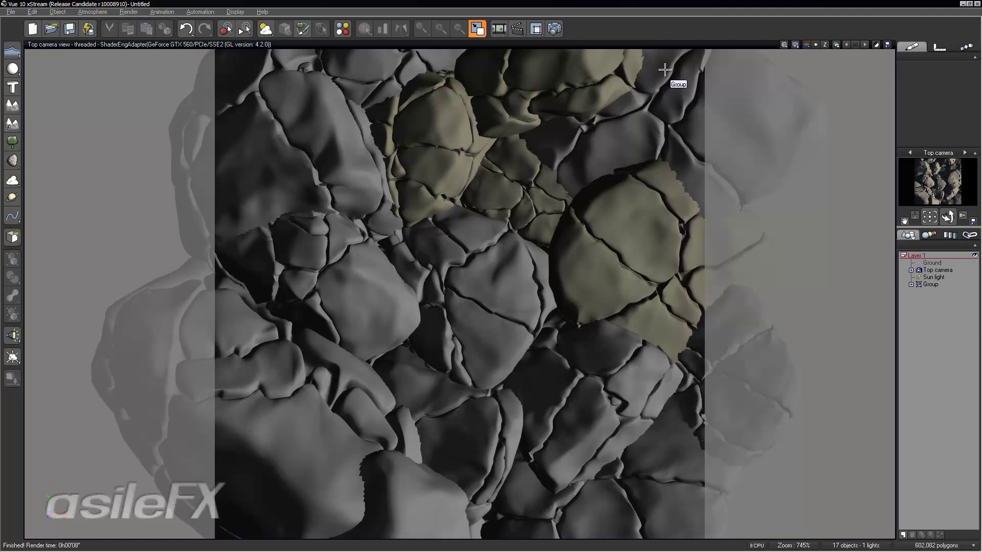
# Switch the atmosphere lighting to Ambient occlusion with Light balance at 0%
pyautogui.click(93, 12)
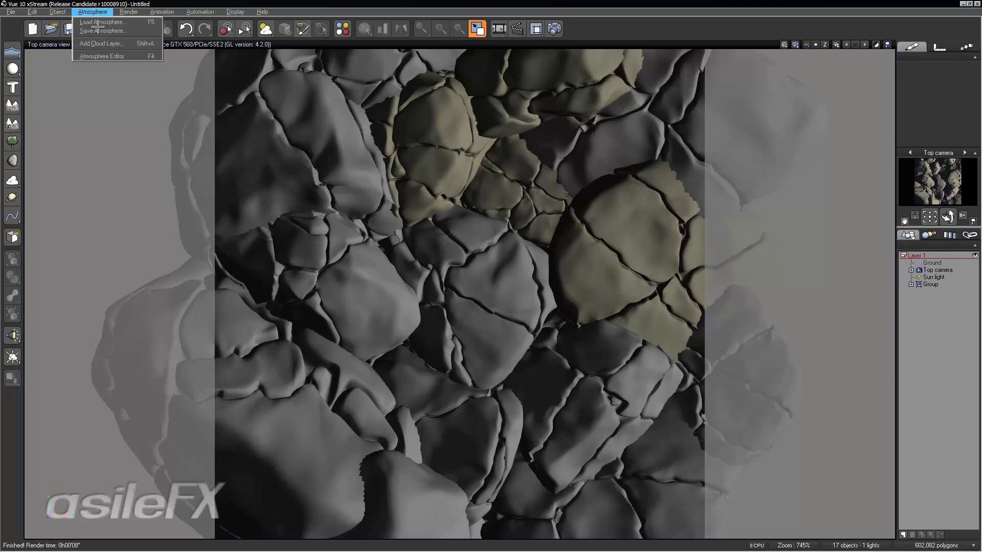
pyautogui.click(105, 59)
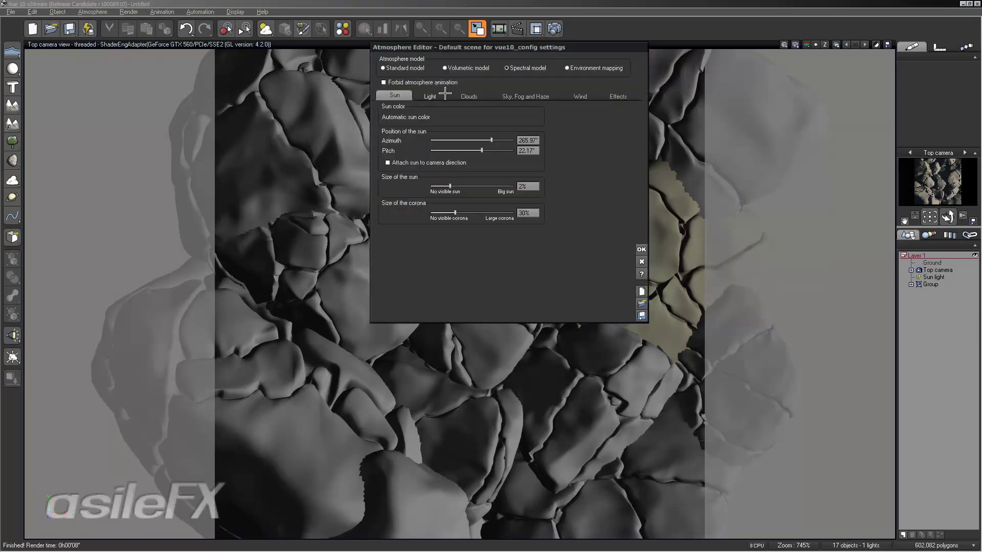
pyautogui.click(430, 95)
pyautogui.click(416, 134)
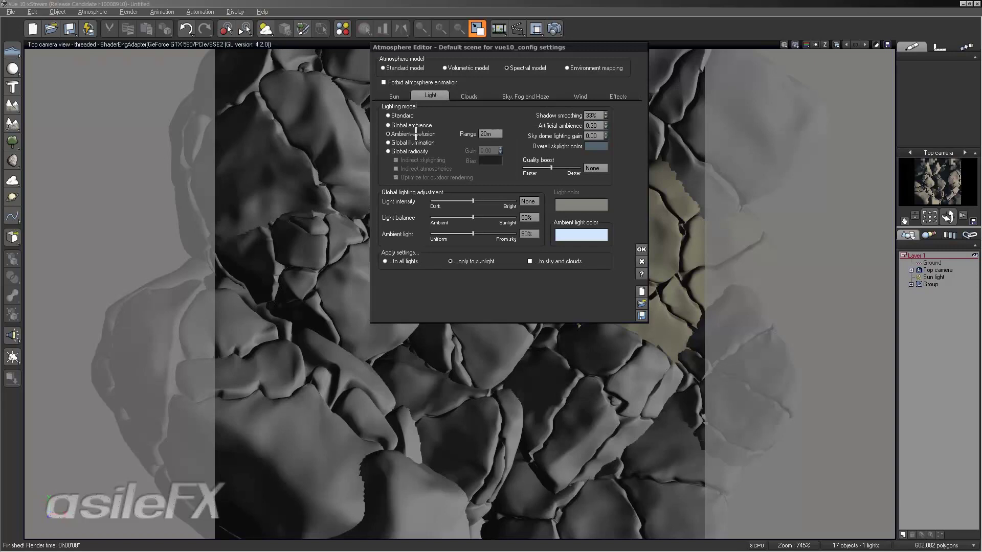
pyautogui.moveTo(473, 217); pyautogui.dragTo(358, 212)
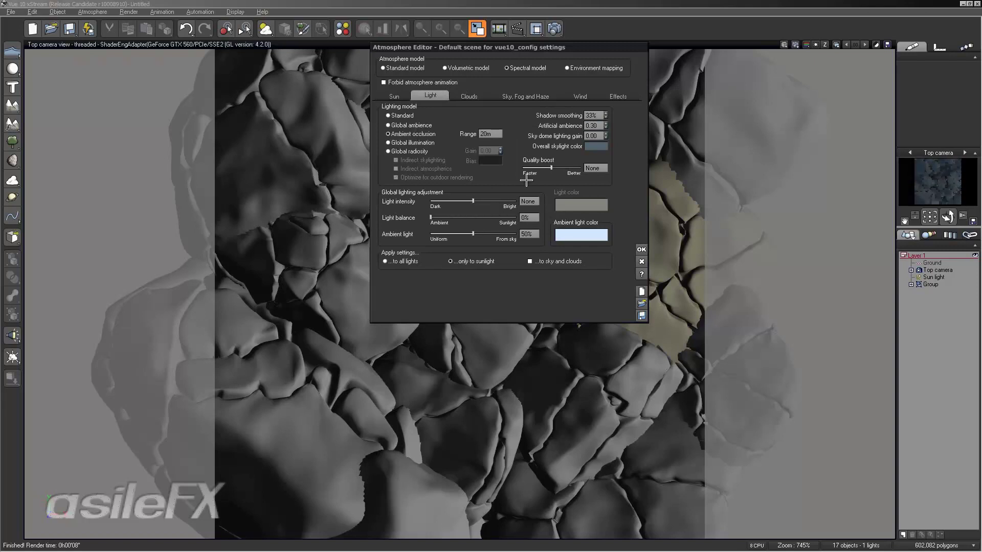
# Select the first boulder in the group and check its size values
pyautogui.click(910, 284)
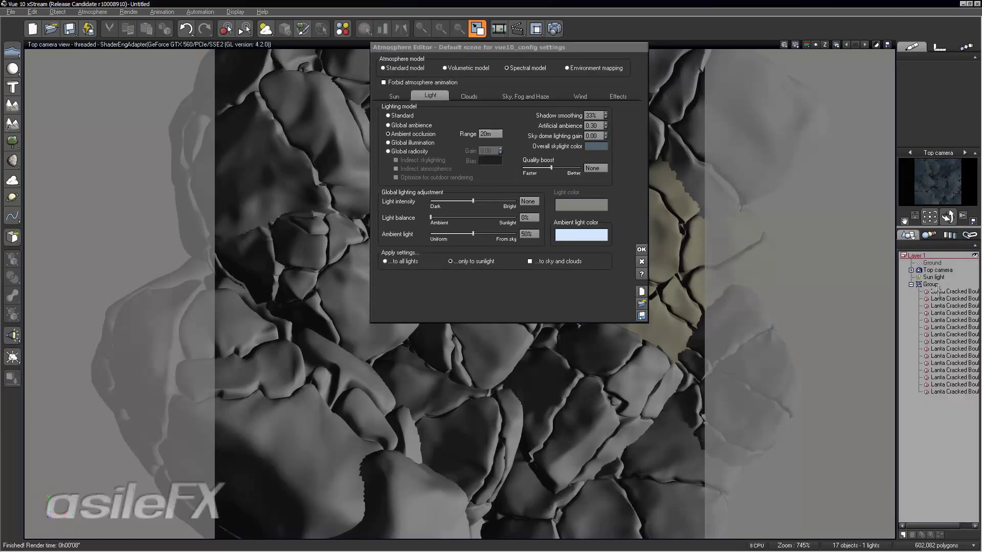
pyautogui.click(941, 291)
pyautogui.click(903, 96)
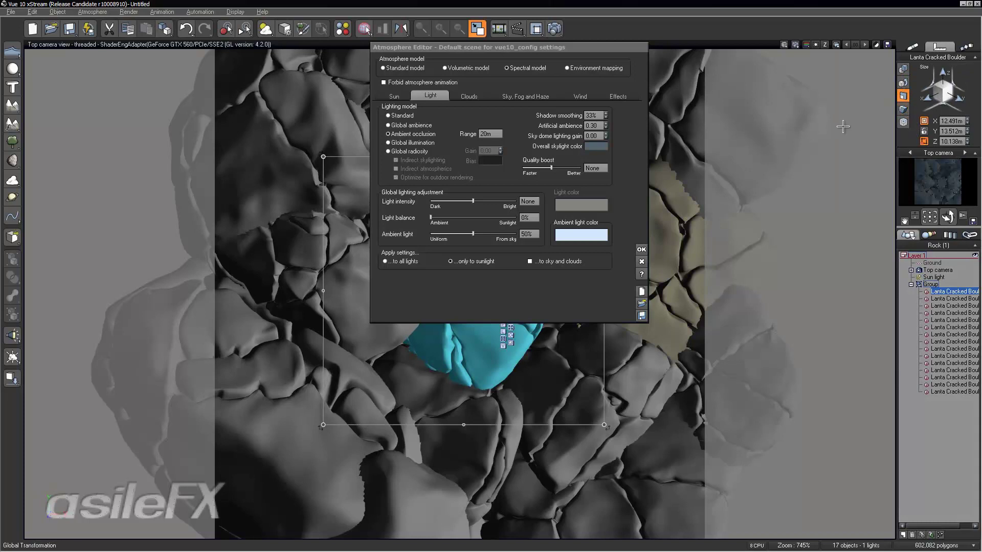
pyautogui.moveTo(591, 49); pyautogui.dragTo(783, 133)
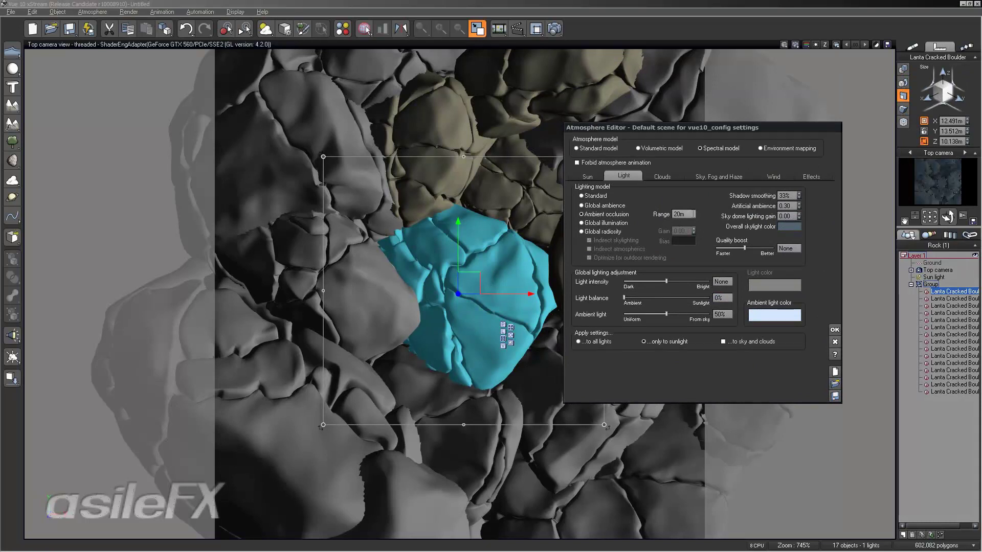
# Set the ambient occlusion range to 6m, after first trying 10m
pyautogui.click(693, 213)
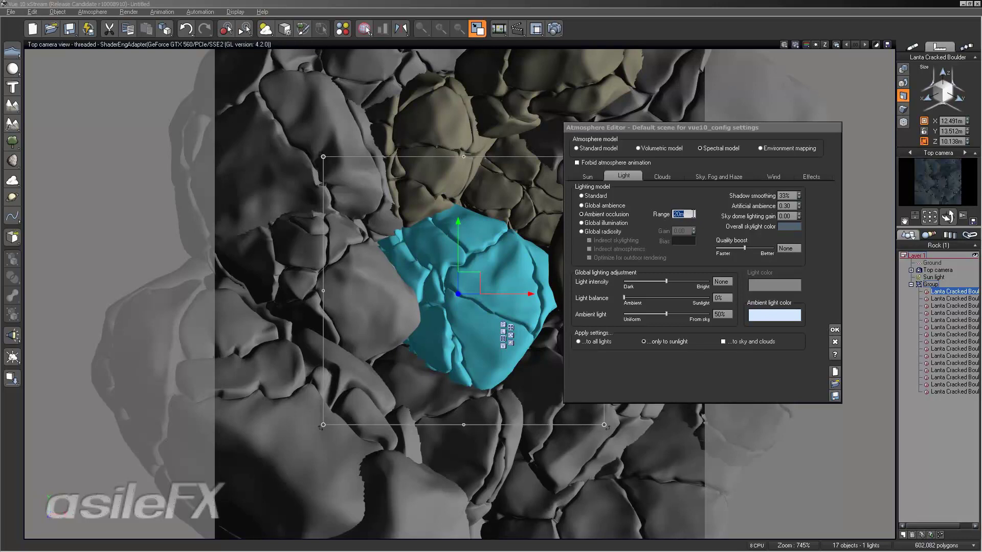
pyautogui.write('10')
pyautogui.press('Return')
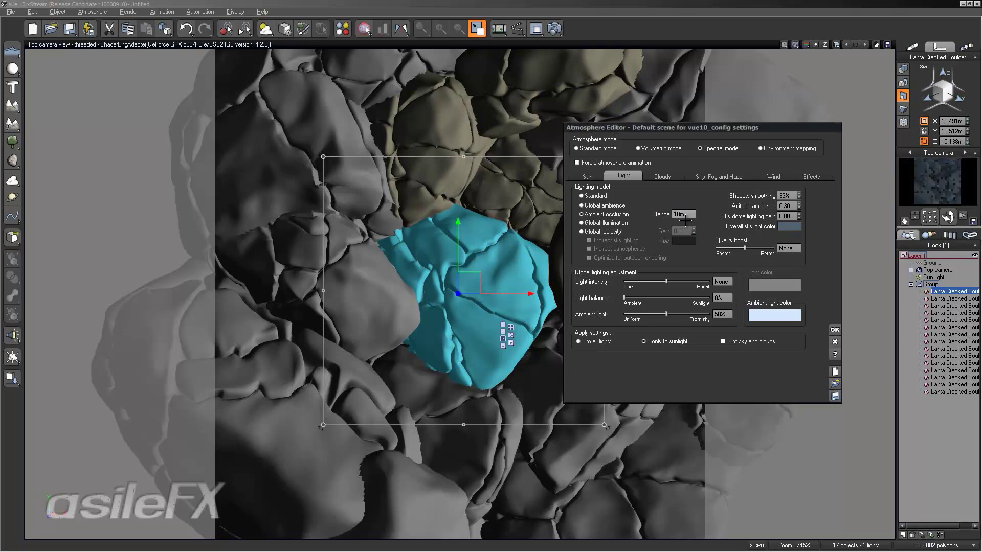
pyautogui.click(684, 215)
pyautogui.write('6')
pyautogui.press('Return')
# Confirm the ambient occlusion atmosphere settings and start a new render of the boulders
pyautogui.click(834, 328)
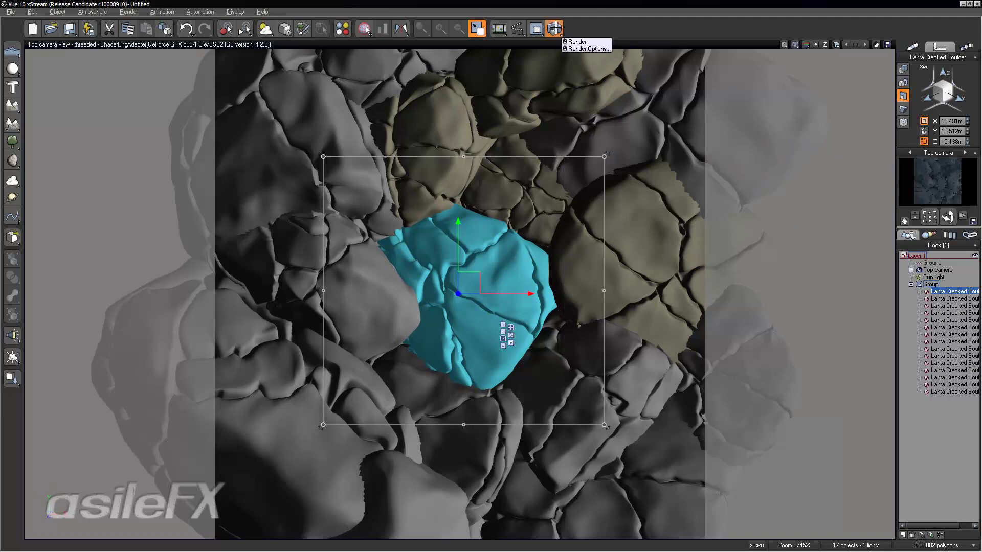
pyautogui.click(554, 29)
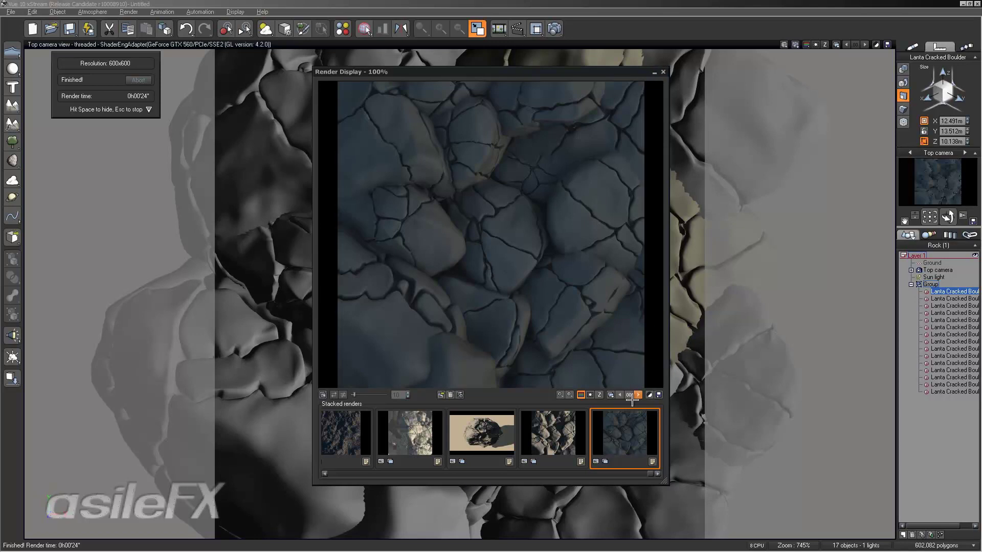
# View the Radiosity pass, another multi-pass layer, and the XY Normal pass of the render
pyautogui.click(610, 395)
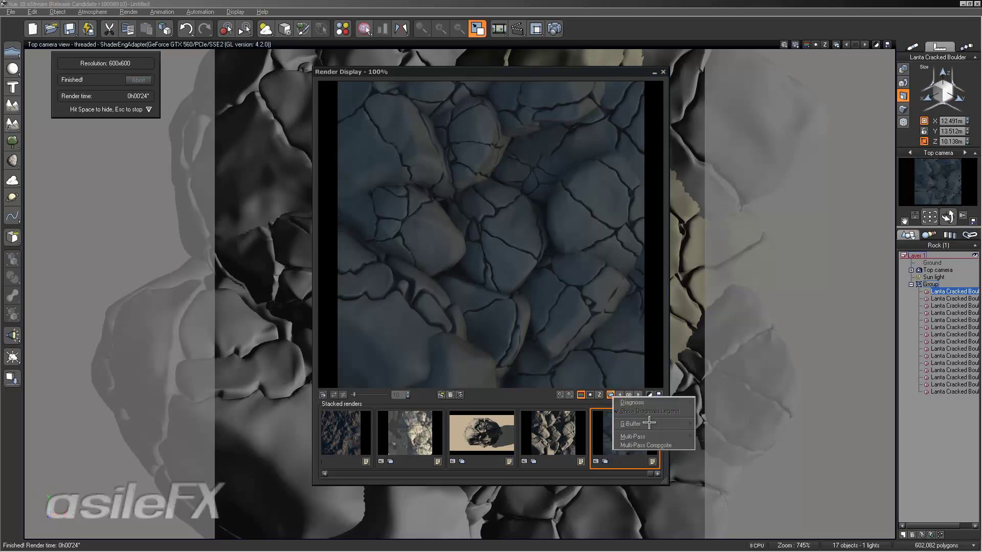
pyautogui.moveTo(675, 438)
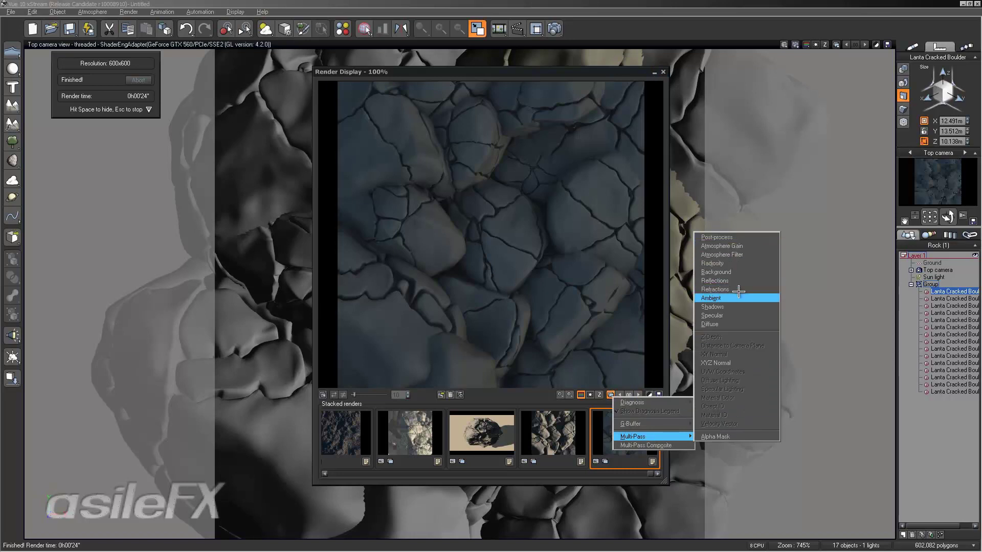
pyautogui.click(734, 263)
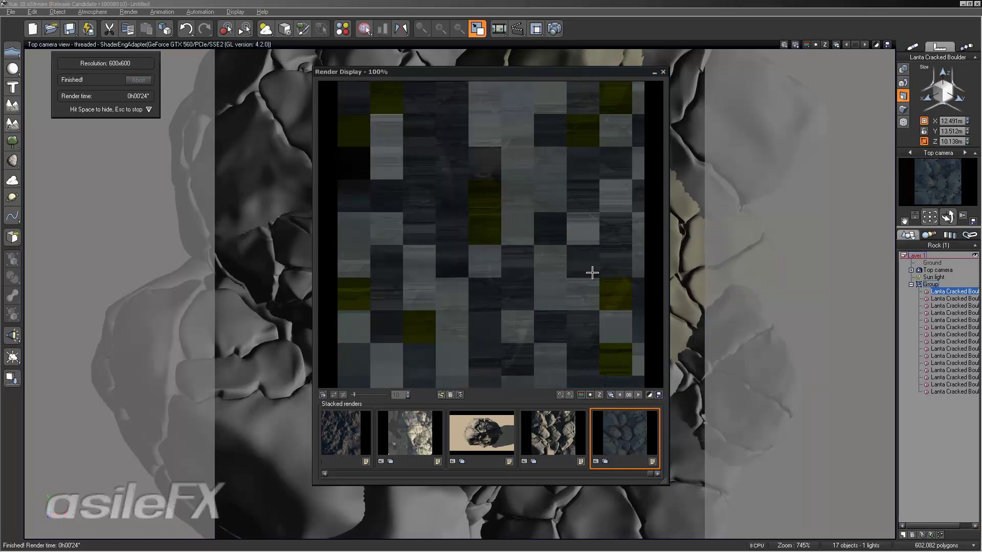
pyautogui.click(611, 395)
pyautogui.moveTo(634, 436)
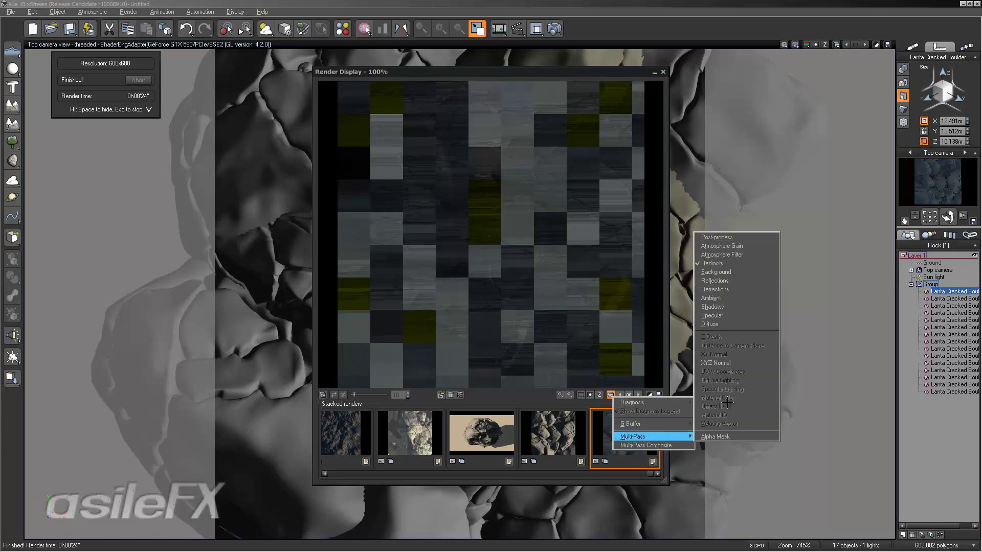
pyautogui.click(719, 296)
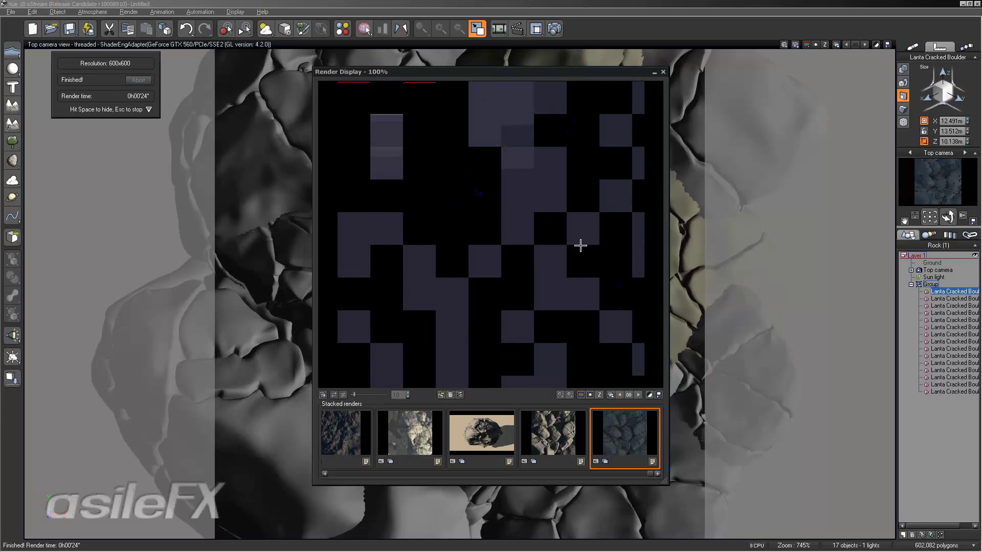
pyautogui.click(611, 394)
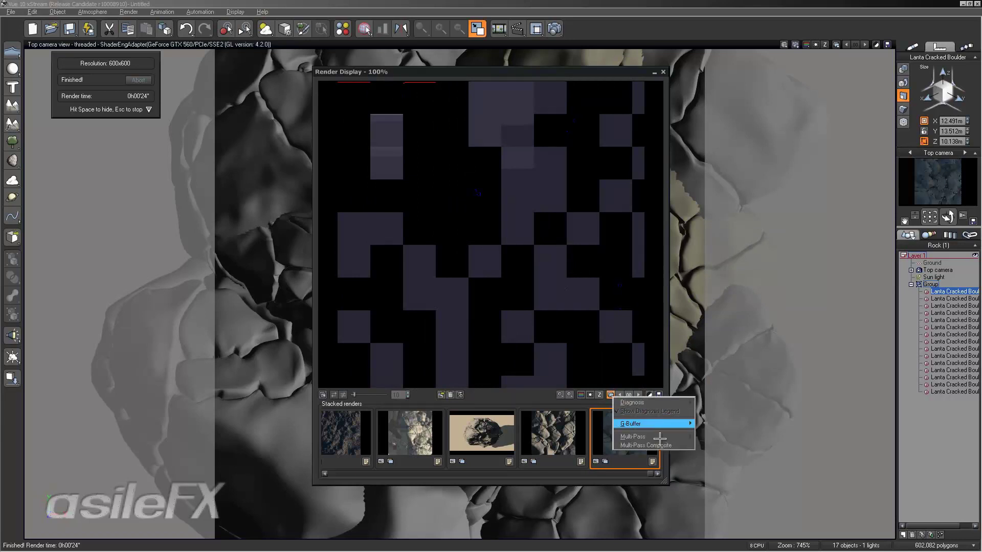
pyautogui.moveTo(665, 436)
pyautogui.click(750, 354)
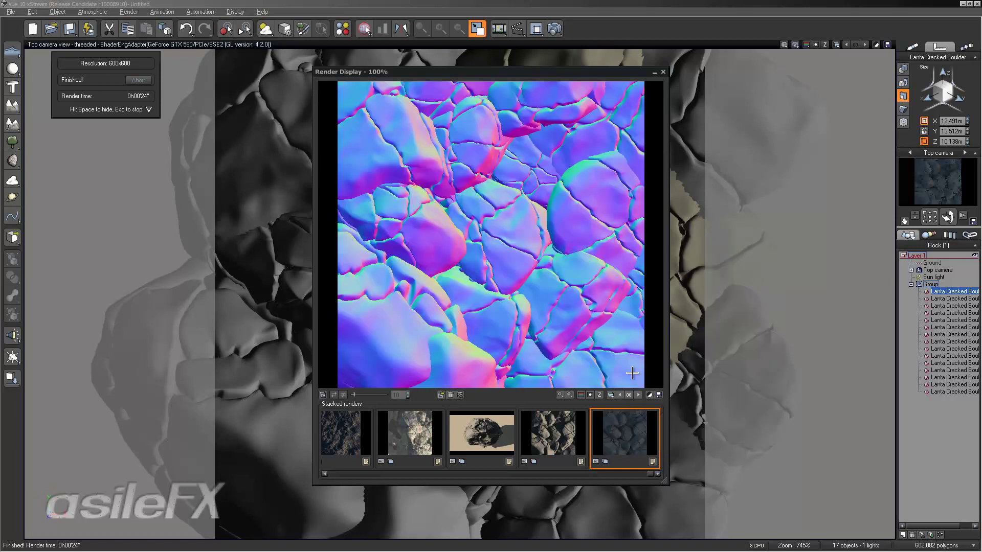
# View the Reflections, another pass and XYZ Normal passes, then close the render display
pyautogui.click(611, 394)
pyautogui.moveTo(665, 436)
pyautogui.click(746, 278)
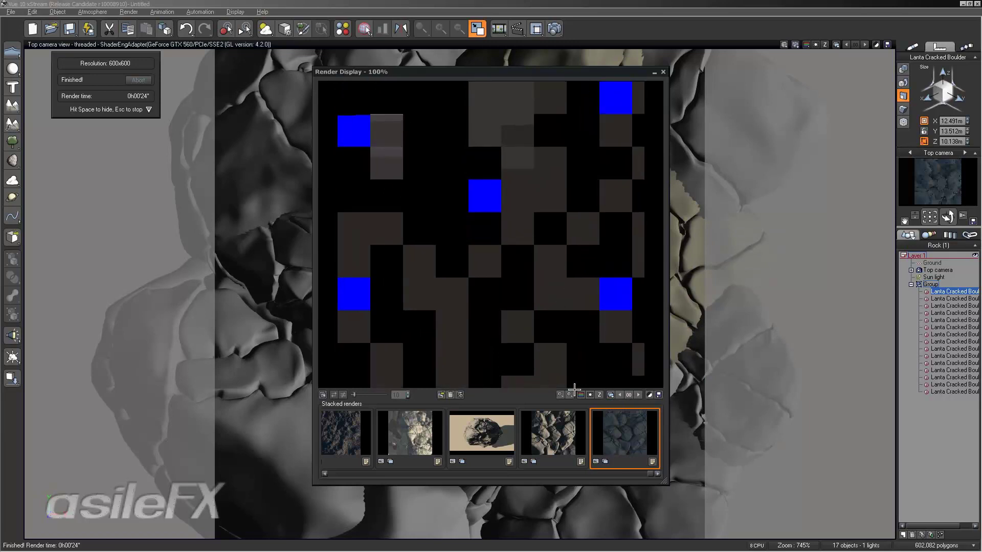
pyautogui.click(610, 395)
pyautogui.moveTo(649, 437)
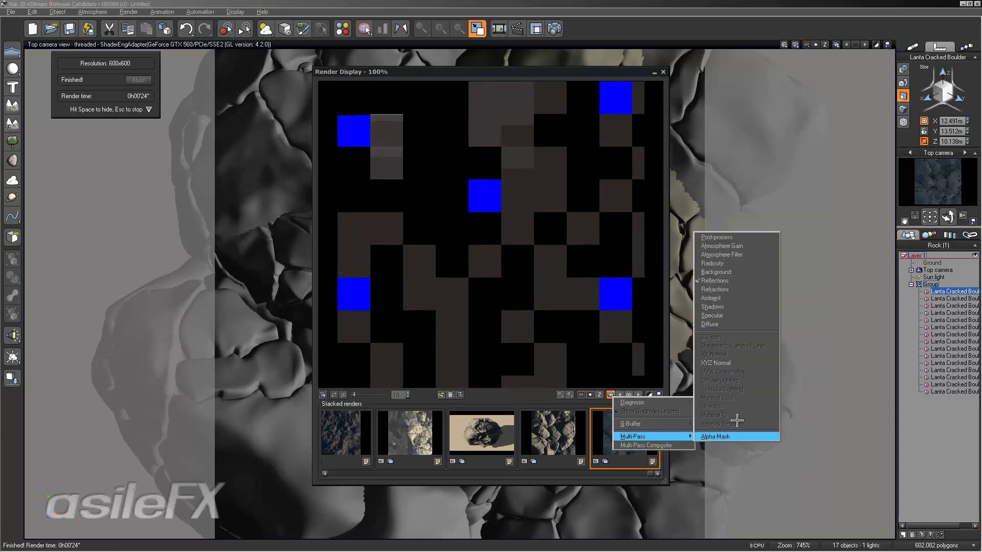
pyautogui.click(736, 242)
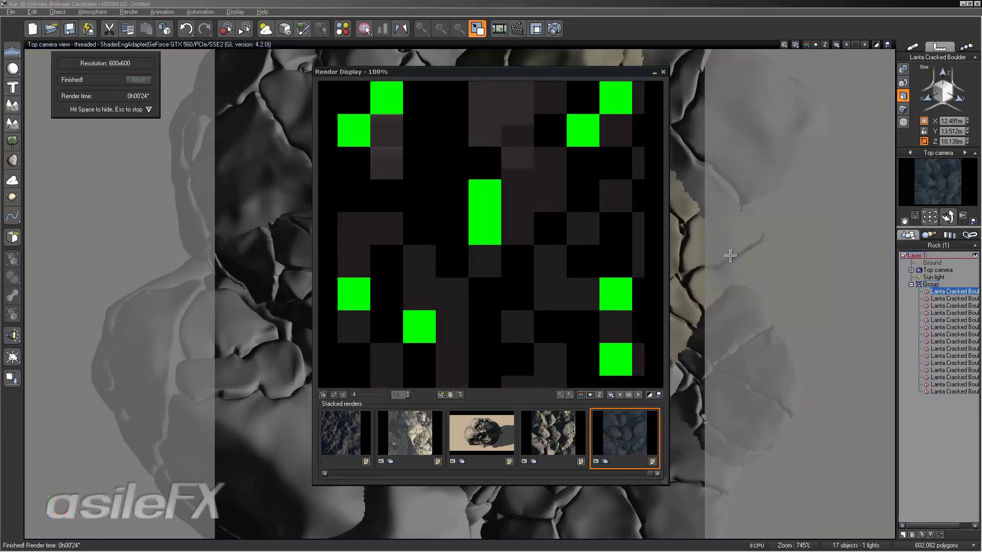
pyautogui.click(610, 395)
pyautogui.moveTo(649, 437)
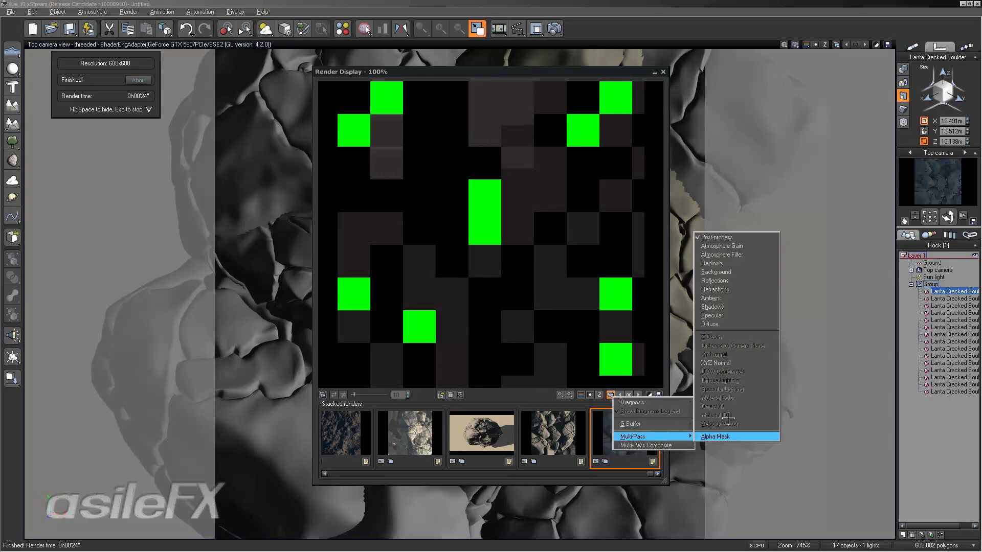
pyautogui.click(729, 363)
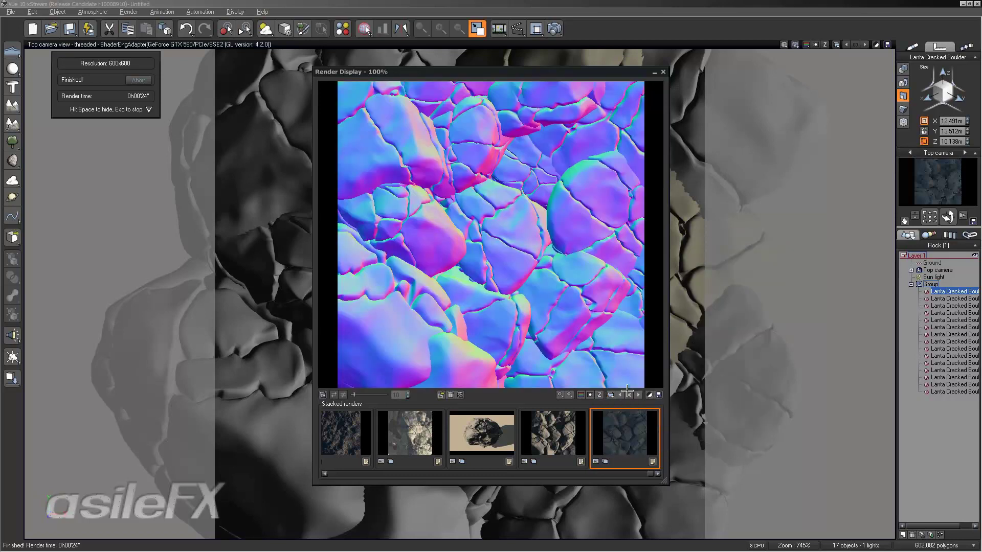
pyautogui.click(663, 72)
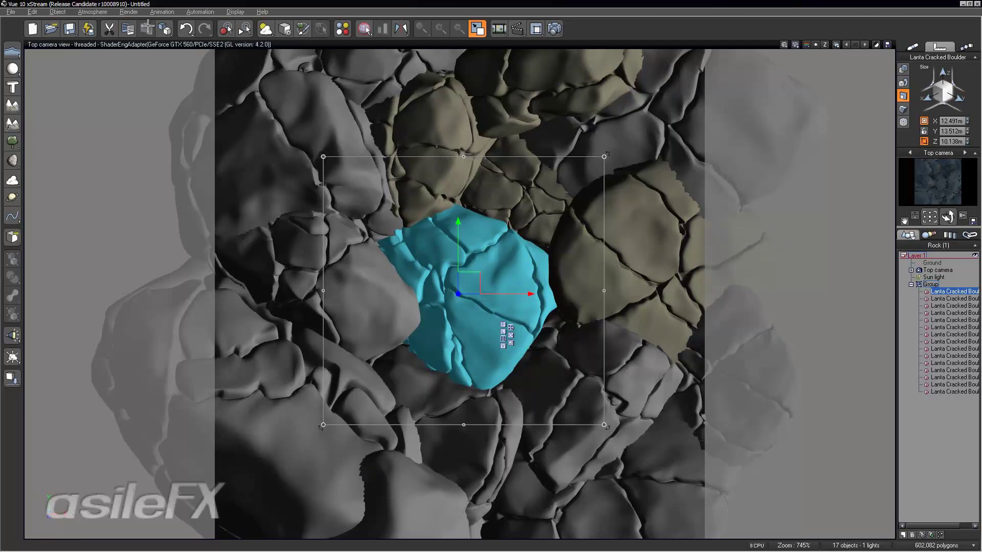
# Switch the atmosphere to environment mapping with an exposure of 1.00
pyautogui.click(93, 11)
pyautogui.click(102, 57)
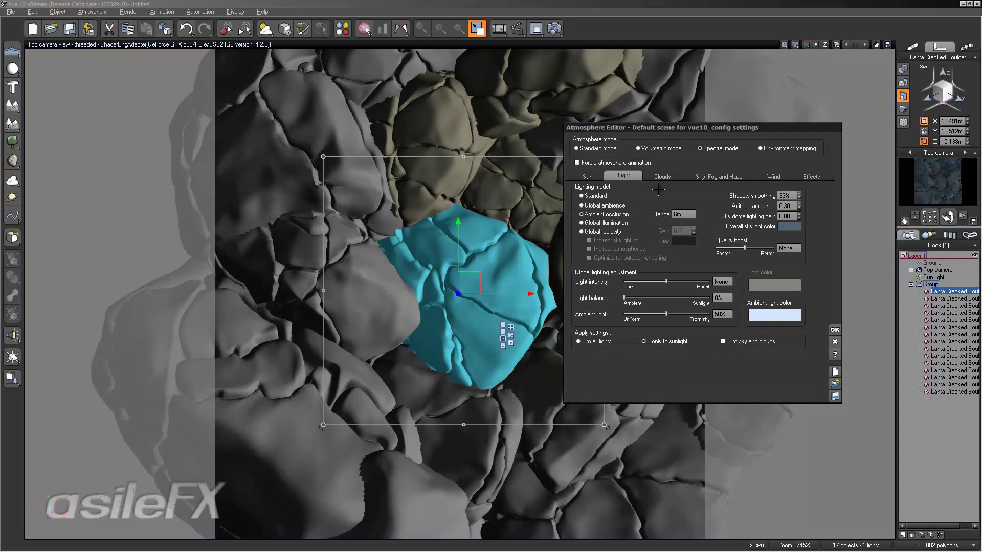
pyautogui.click(801, 148)
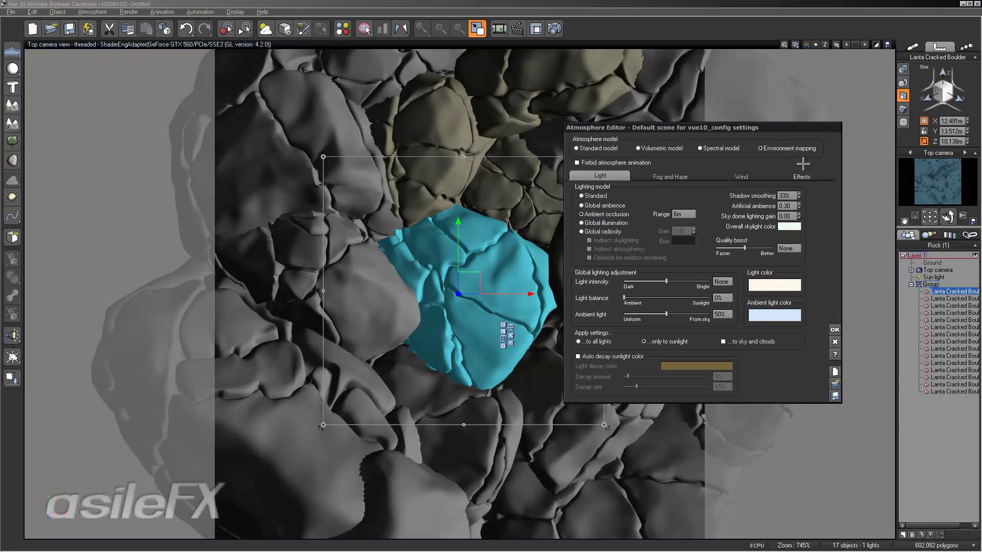
pyautogui.click(818, 177)
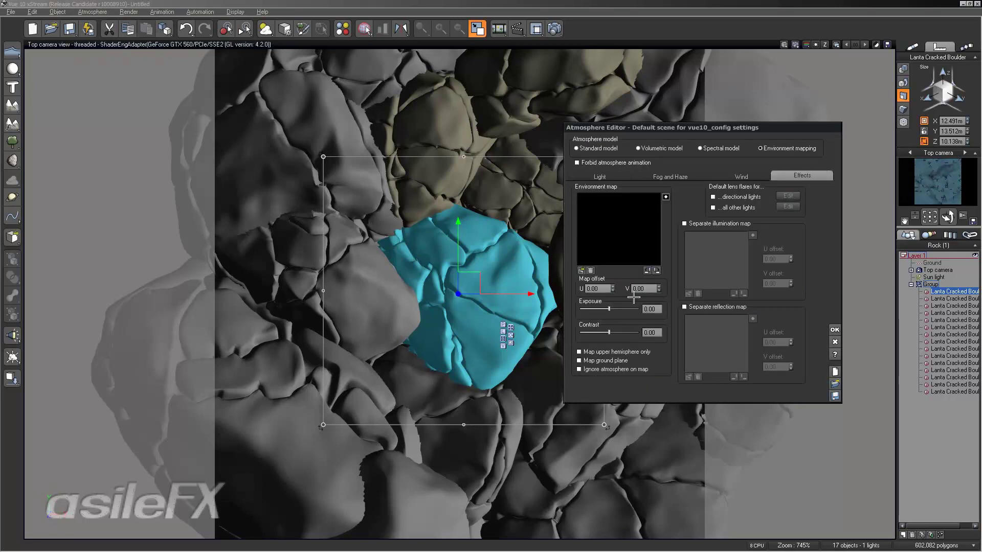
pyautogui.moveTo(609, 309); pyautogui.dragTo(645, 310)
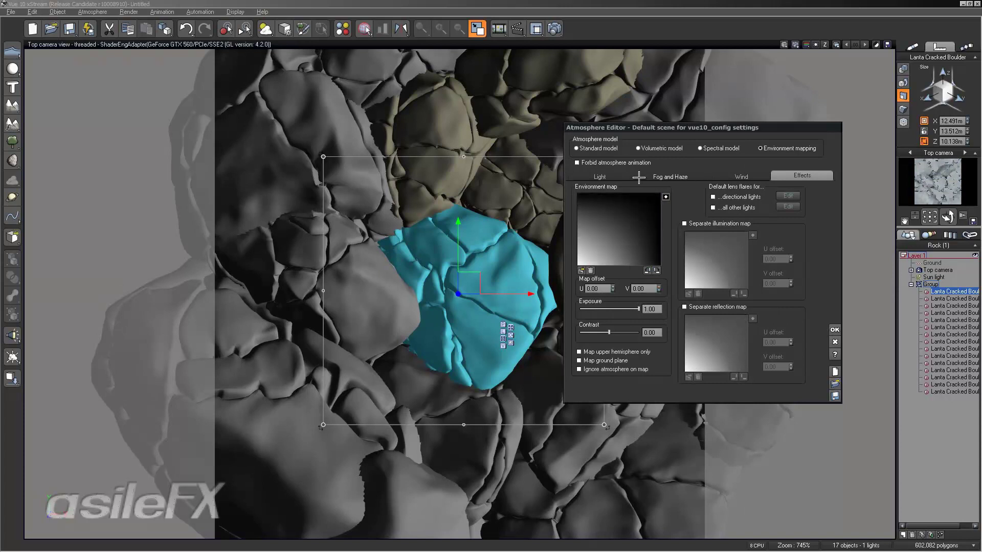
# Set the overall skylight colour to pure white (255, 255, 255) and apply the atmosphere
pyautogui.click(627, 177)
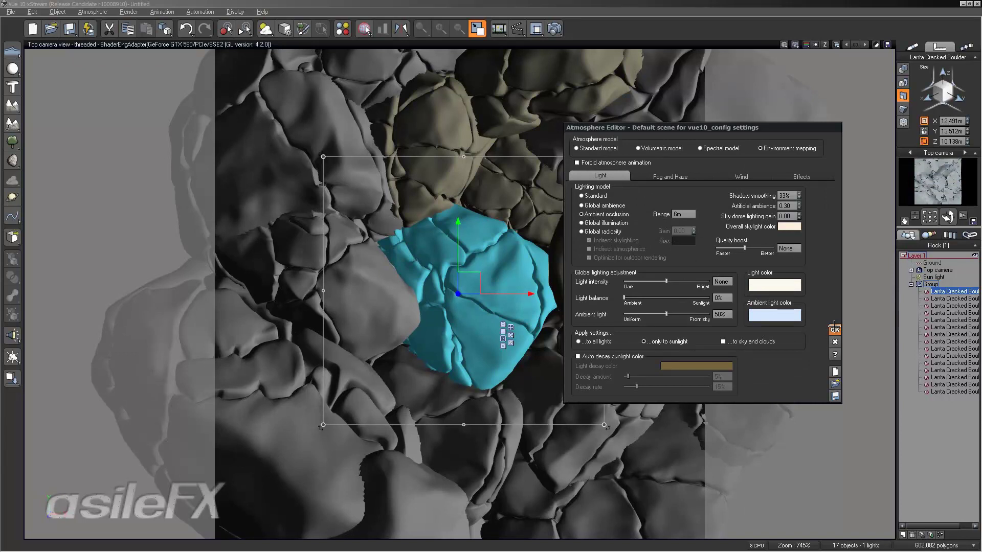
pyautogui.click(788, 226)
pyautogui.click(799, 231)
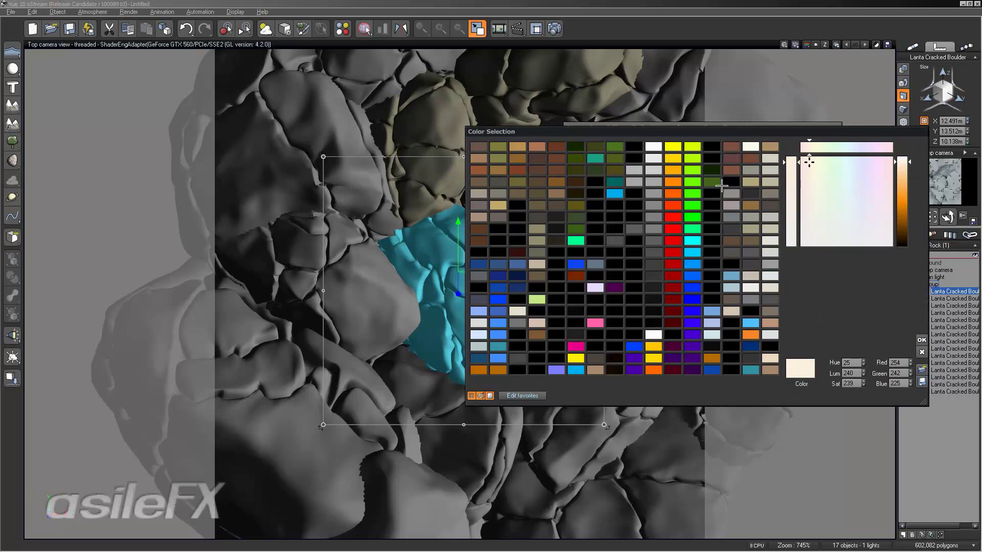
pyautogui.moveTo(906, 163); pyautogui.dragTo(907, 156)
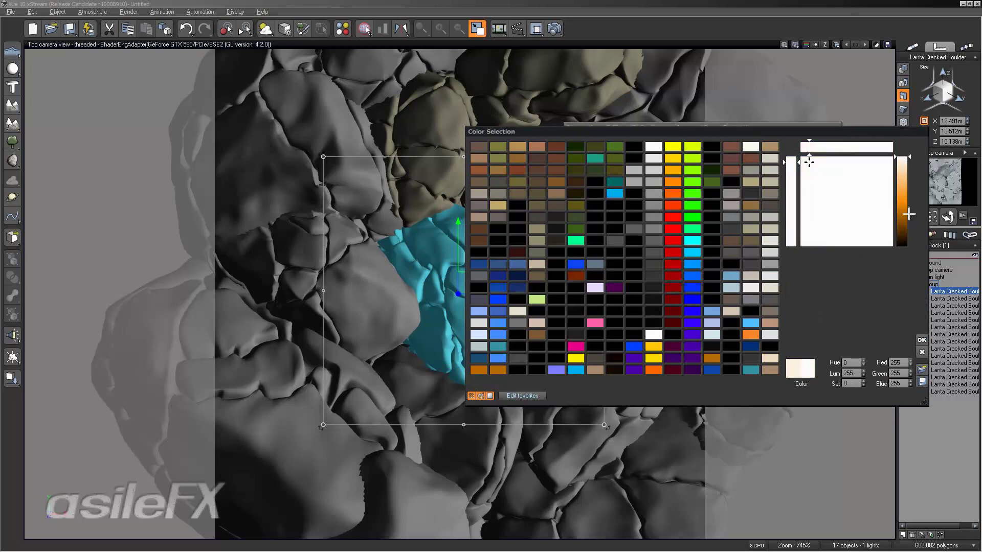
pyautogui.click(921, 339)
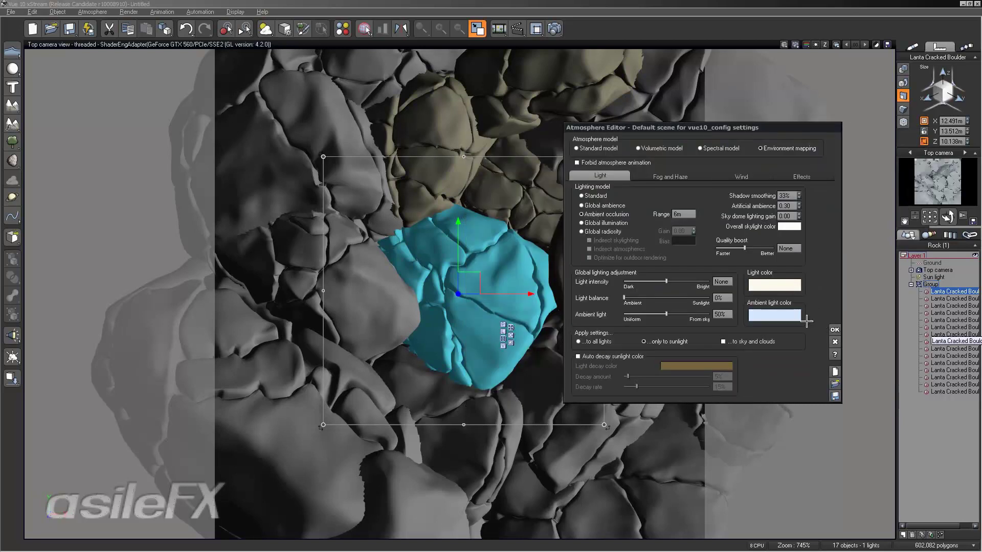
pyautogui.click(834, 329)
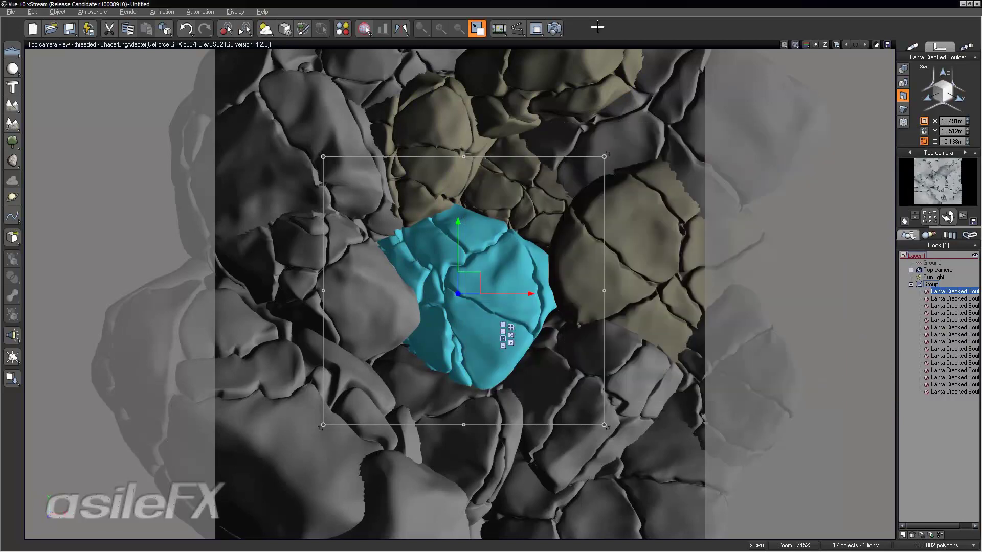
# Render the boulders under the white environment lighting, then dismiss the finished render
pyautogui.click(554, 29)
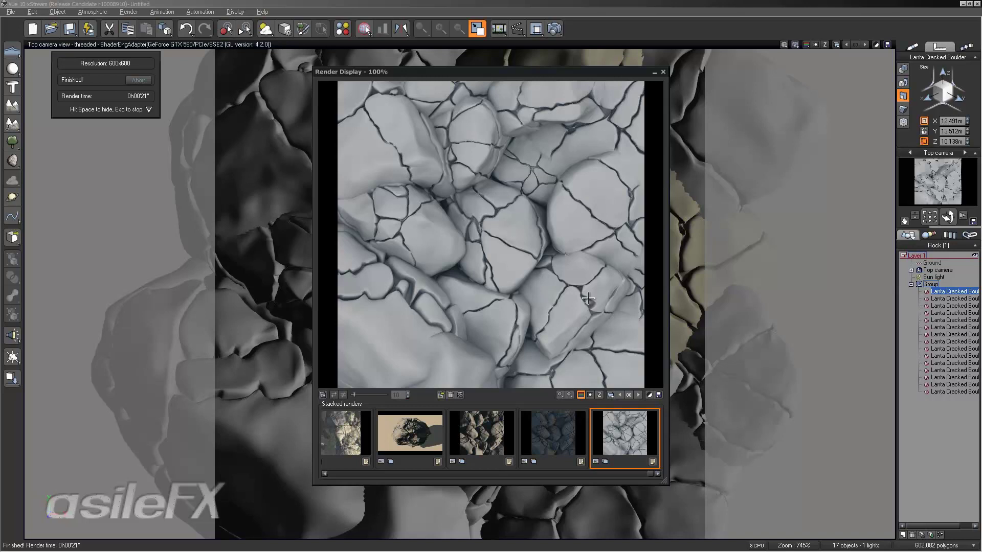
pyautogui.press('Escape')
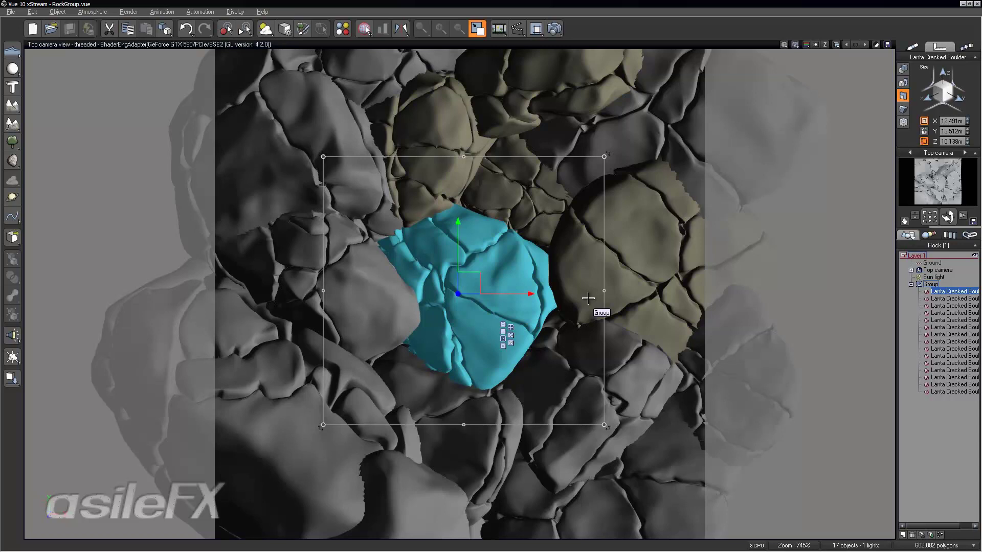
# Deselect the rock group by clicking empty space in the viewport
pyautogui.click(941, 409)
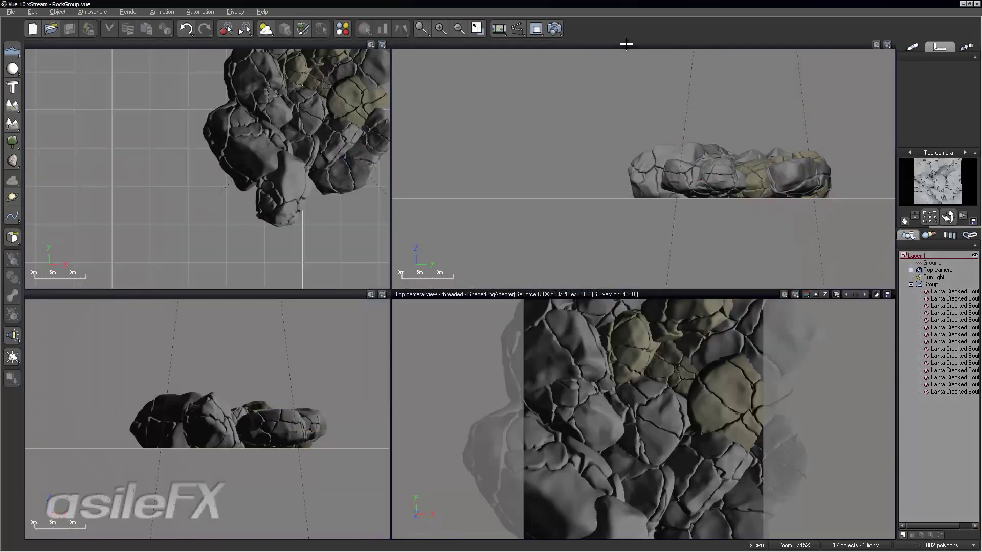
# Restore the four-view layout and add a sphere of about 16 m to the left of the rocks
pyautogui.doubleClick(626, 44)
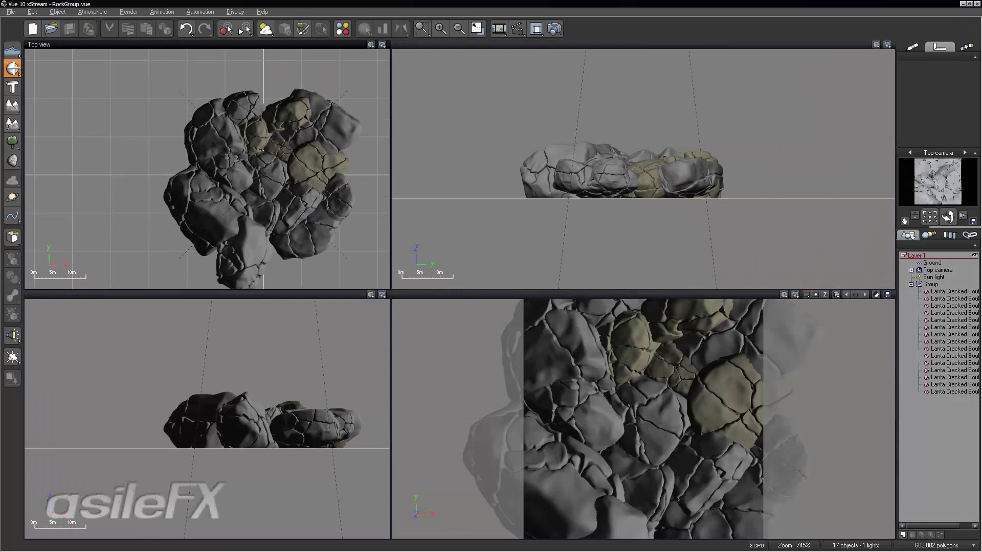
pyautogui.click(13, 68)
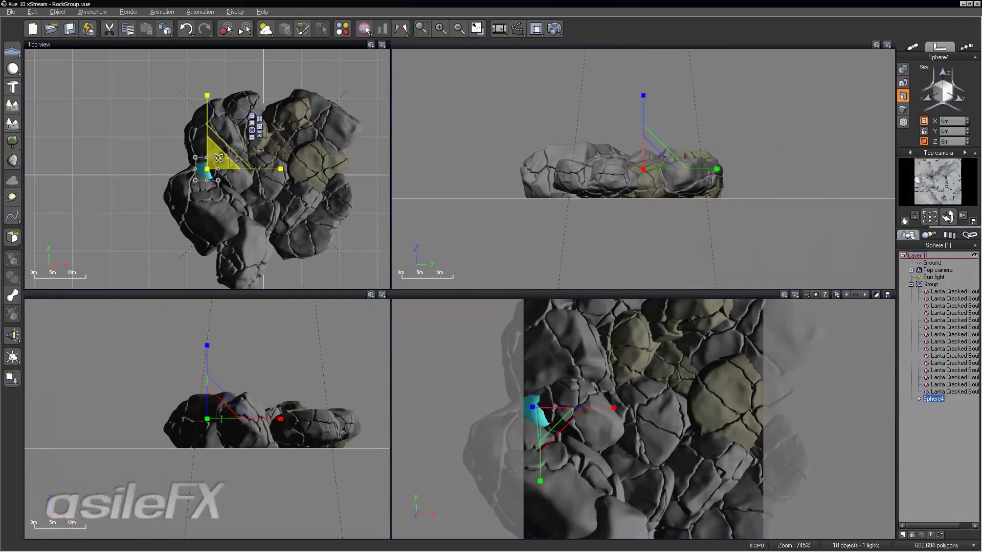
pyautogui.moveTo(195, 157); pyautogui.dragTo(176, 137)
pyautogui.click(917, 47)
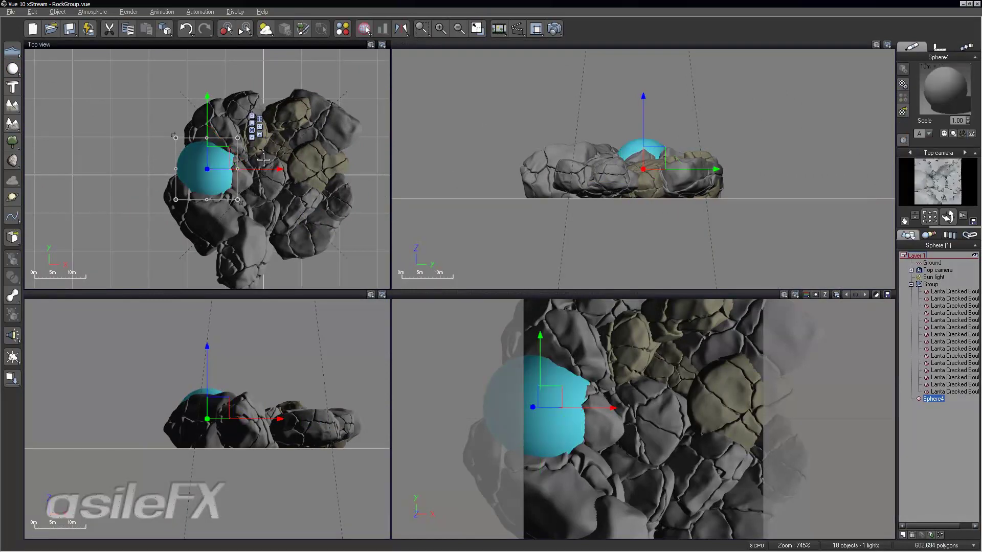
pyautogui.moveTo(213, 158); pyautogui.dragTo(171, 156)
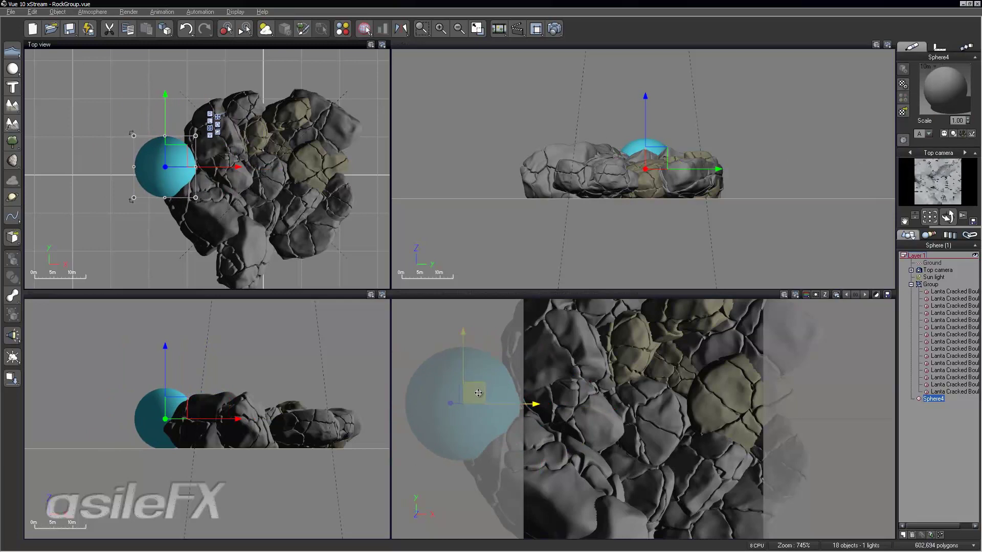
# Duplicate the sphere repeatedly with Ctrl+D, placing copies side by side around the rock group
pyautogui.hotkey('ctrl', 'd')
pyautogui.moveTo(479, 392); pyautogui.dragTo(497, 233)
pyautogui.hotkey('ctrl', 'd')
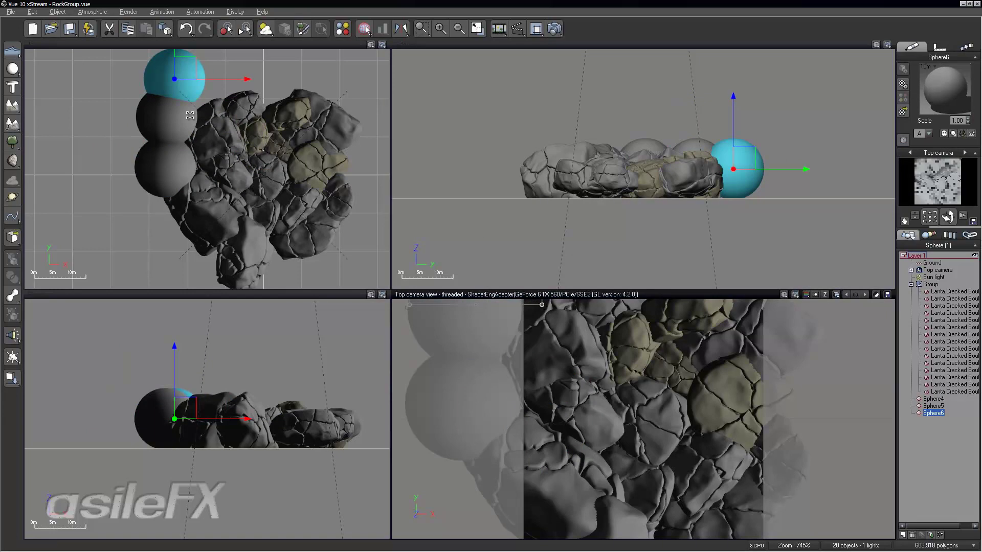
pyautogui.hotkey('ctrl', 'd')
pyautogui.moveTo(198, 79); pyautogui.dragTo(323, 262)
pyautogui.hotkey('ctrl', 'd')
pyautogui.hotkey('ctrl', 'd')
pyautogui.hotkey('ctrl', 'd')
pyautogui.hotkey('ctrl', 'd')
pyautogui.hotkey('ctrl', 'd')
pyautogui.hotkey('ctrl', 'd')
pyautogui.hotkey('ctrl', 'd')
pyautogui.hotkey('ctrl', 'd')
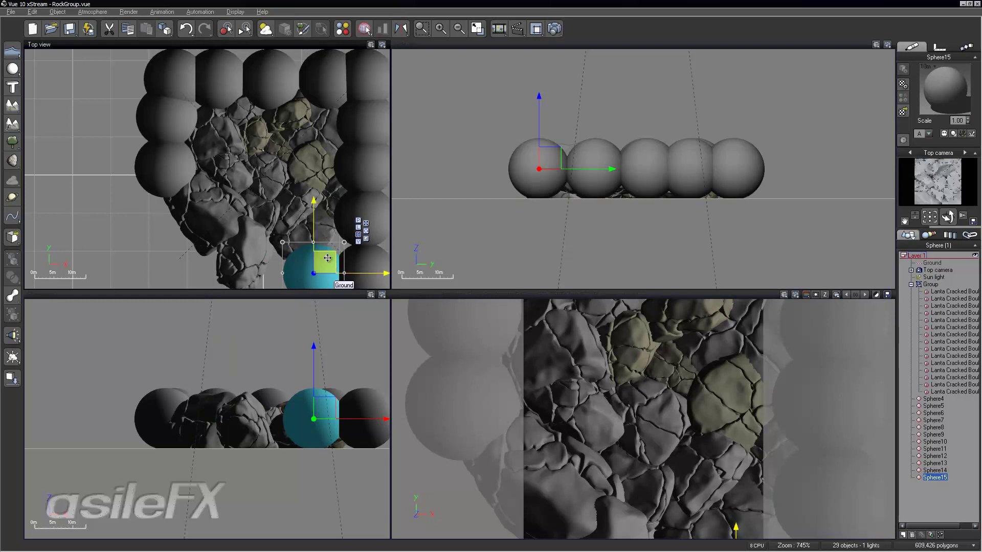
# Duplicate a sphere along the bottom edge and fill the gap with three interpolated copies
pyautogui.hotkey('ctrl', 'd')
pyautogui.moveTo(350, 273); pyautogui.dragTo(212, 273)
pyautogui.click(34, 11)
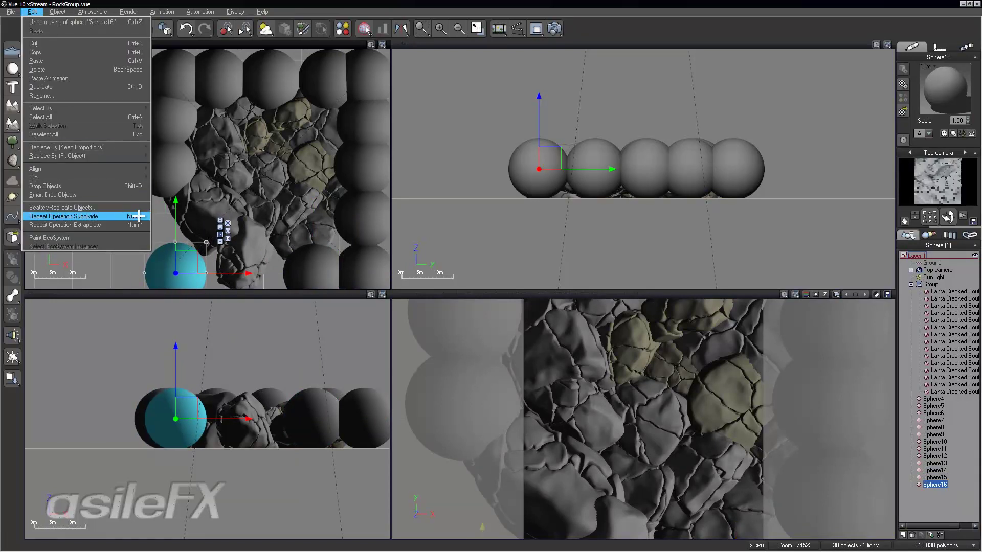
pyautogui.click(114, 216)
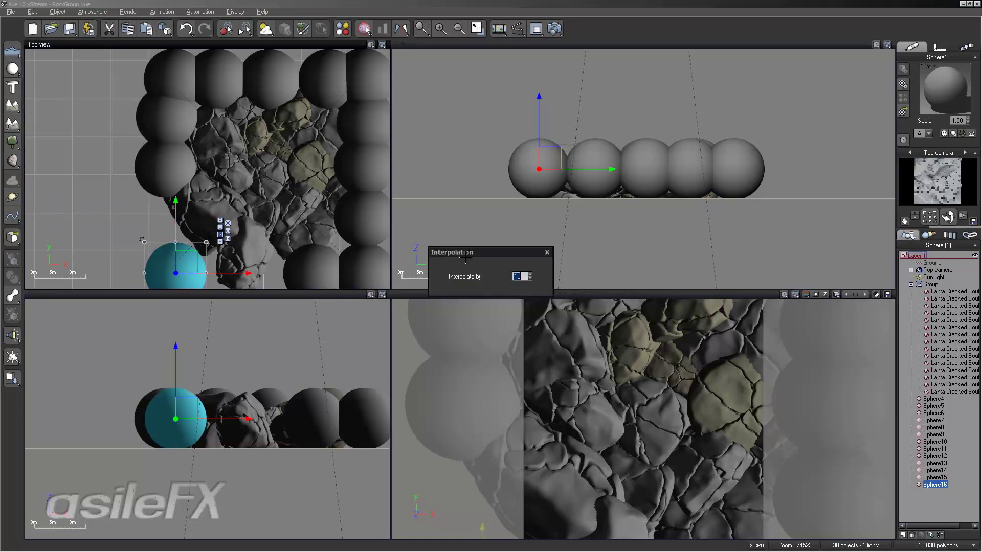
pyautogui.press('Return')
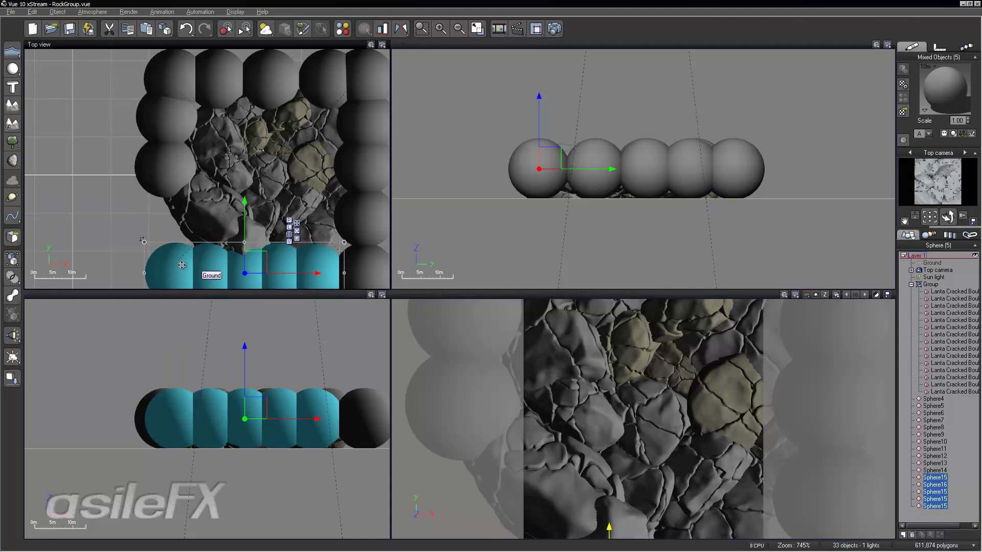
# Duplicate a left-column sphere downward, then maximize the Top camera view
pyautogui.click(161, 177)
pyautogui.hotkey('ctrl', 'd')
pyautogui.moveTo(189, 155); pyautogui.dragTo(188, 210)
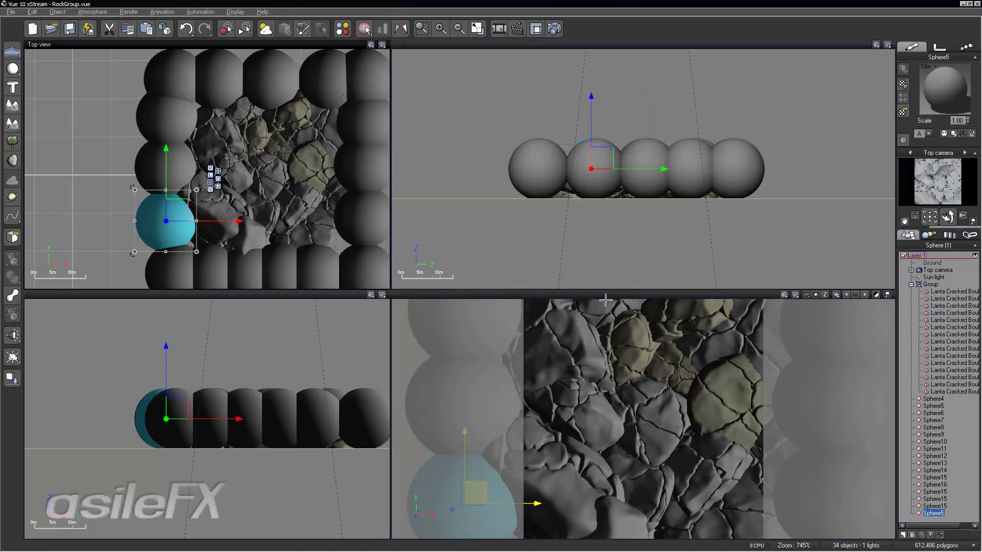
pyautogui.click(32, 11)
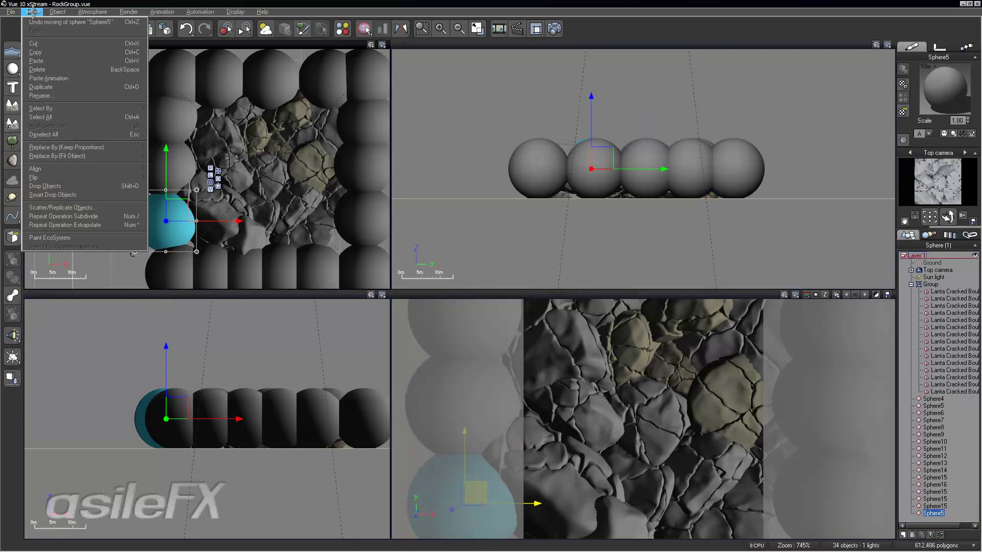
pyautogui.click(707, 256)
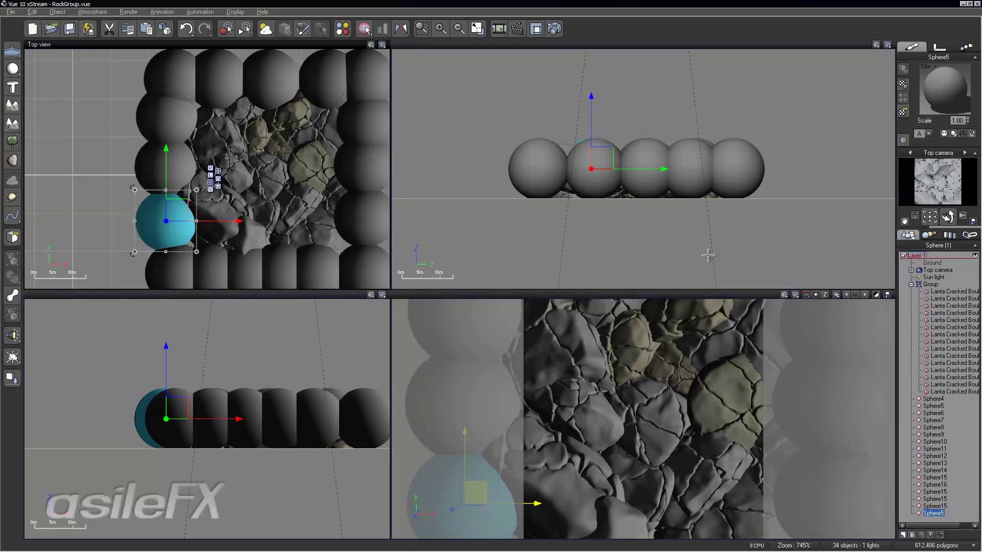
pyautogui.doubleClick(700, 295)
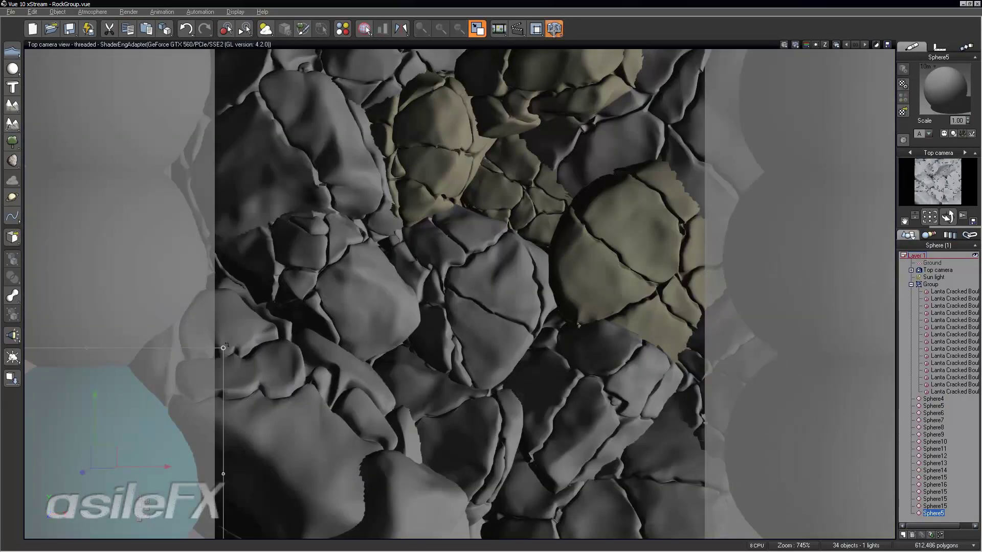
# Render the Top camera view and compare it with the previous stacked render
pyautogui.click(554, 30)
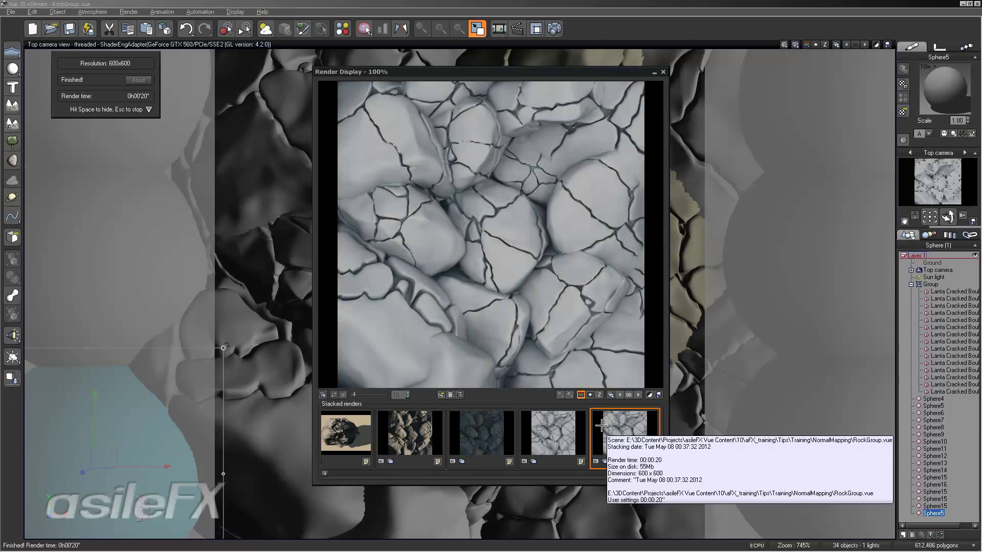
pyautogui.click(551, 422)
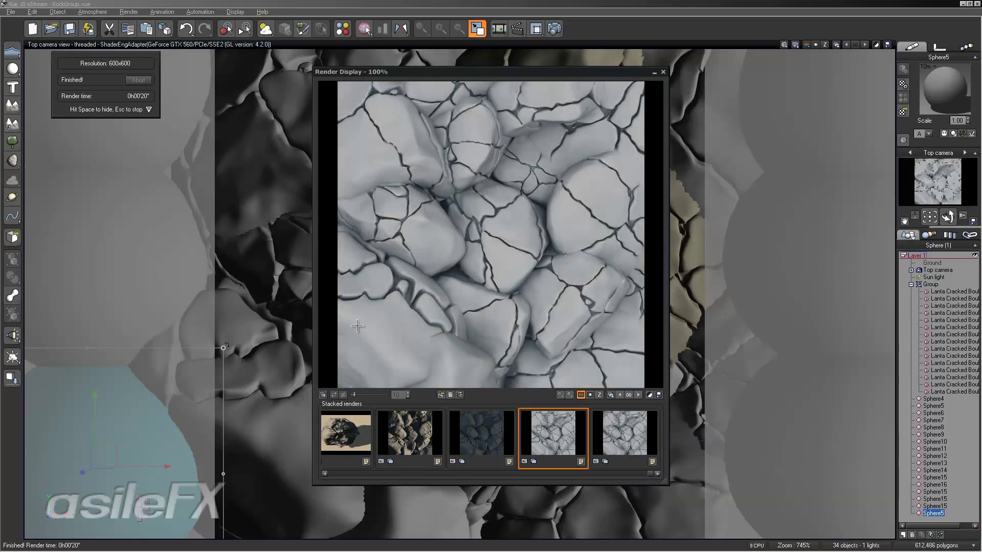
pyautogui.click(628, 433)
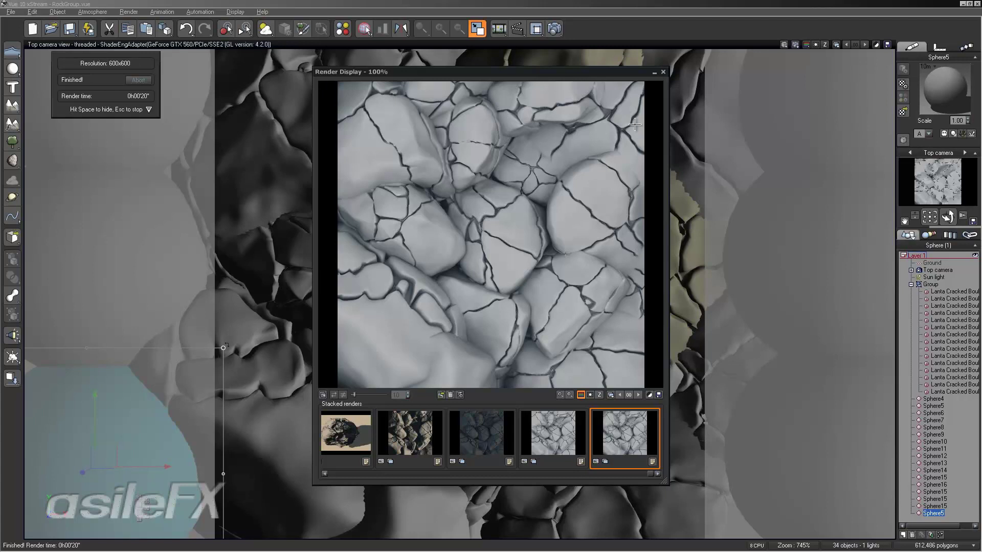
# Change the ambient occlusion Range from 20 m to 30 m, apply it, and re-render
pyautogui.click(662, 72)
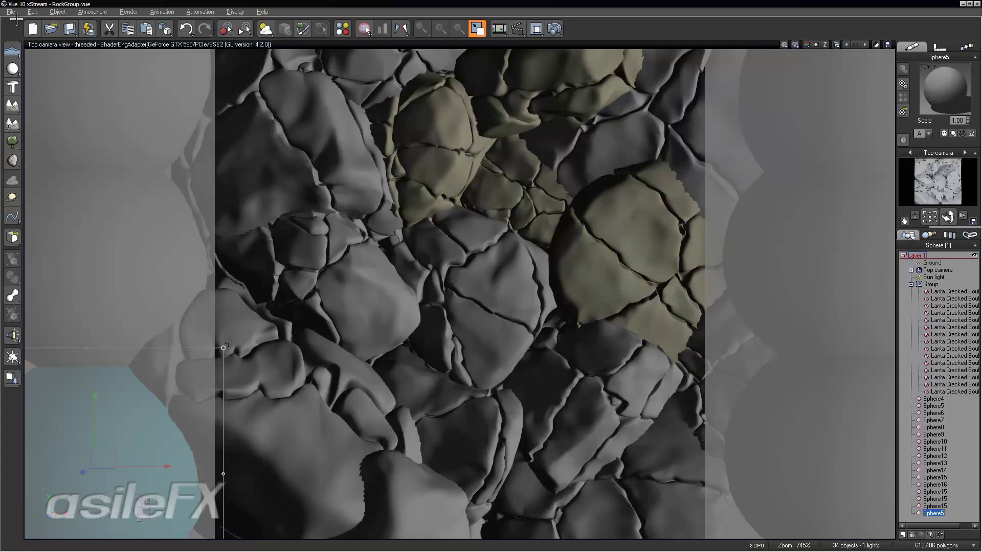
pyautogui.click(80, 13)
pyautogui.click(110, 57)
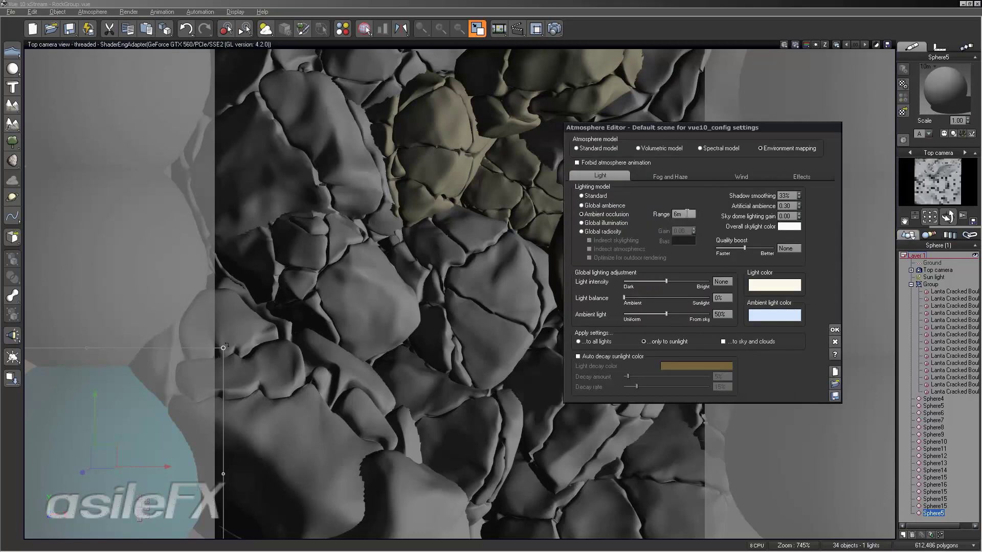
pyautogui.write('20')
pyautogui.press('Return')
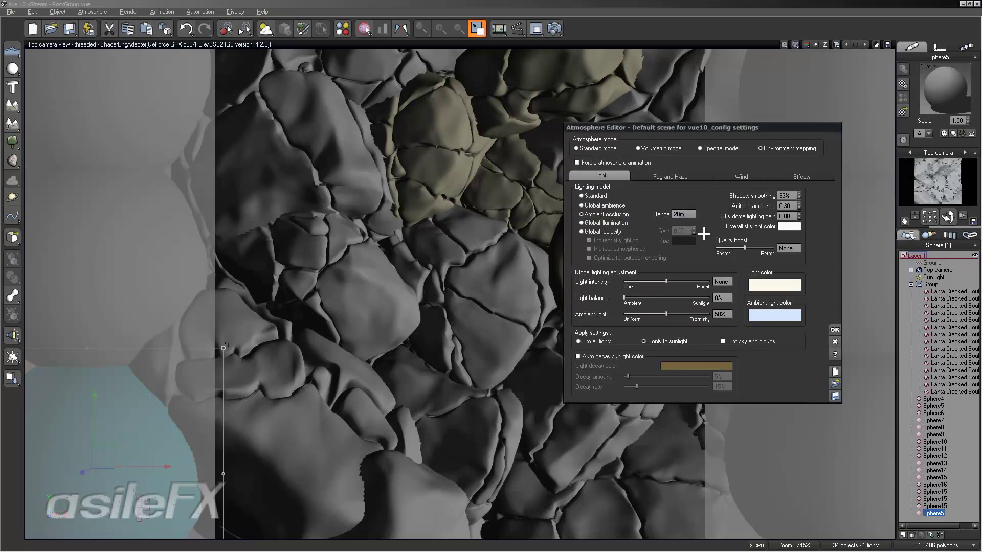
pyautogui.doubleClick(684, 214)
pyautogui.write('30')
pyautogui.press('Return')
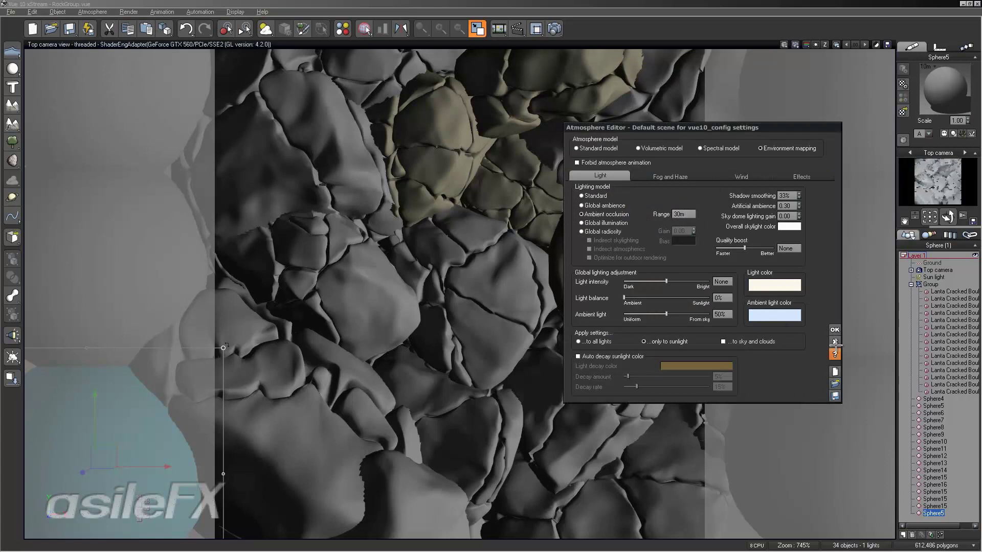
pyautogui.click(834, 330)
pyautogui.click(556, 30)
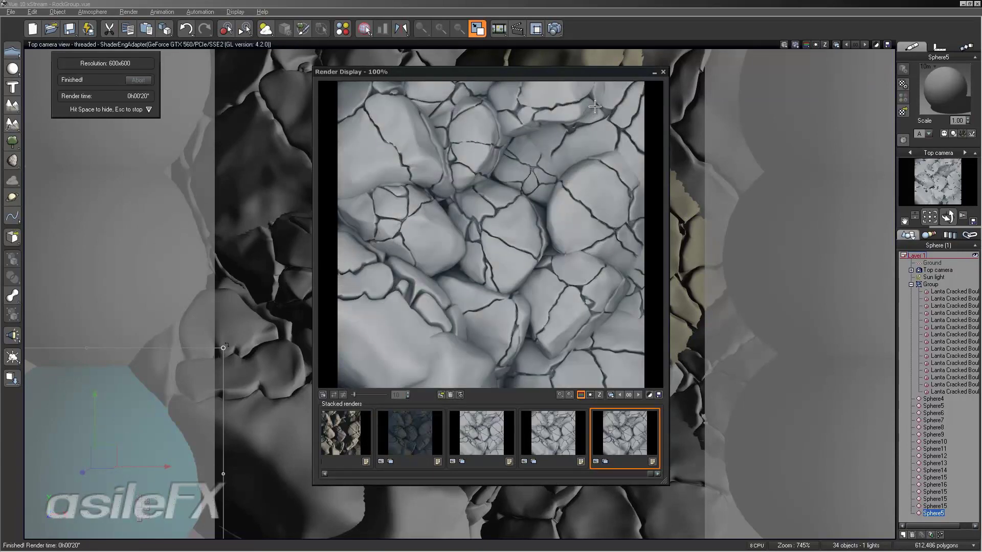
pyautogui.click(575, 421)
pyautogui.click(605, 420)
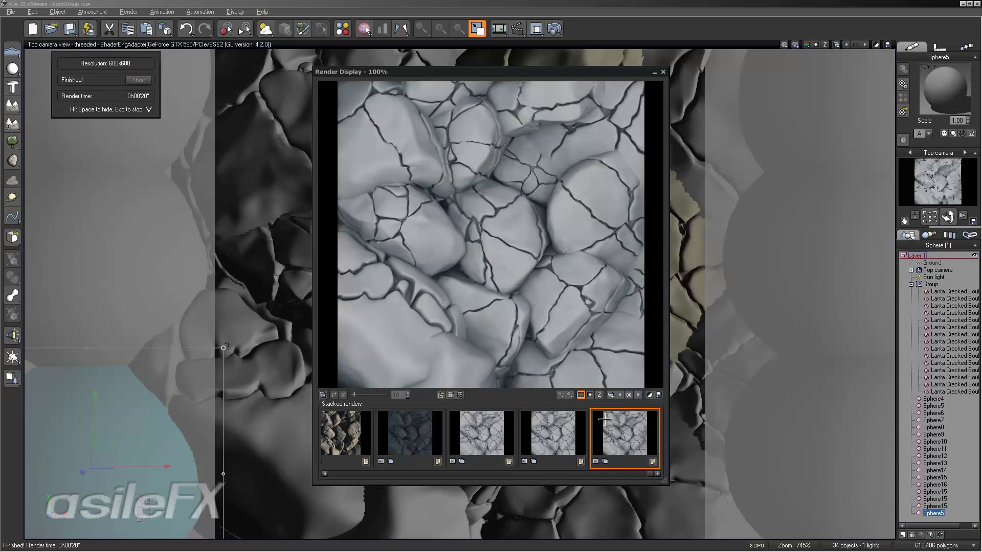
pyautogui.click(575, 421)
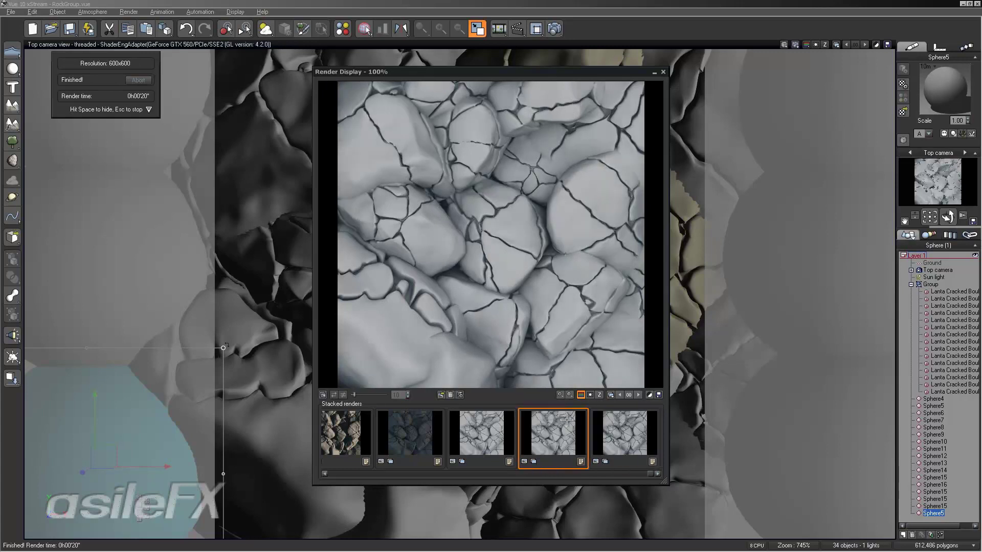
pyautogui.click(597, 423)
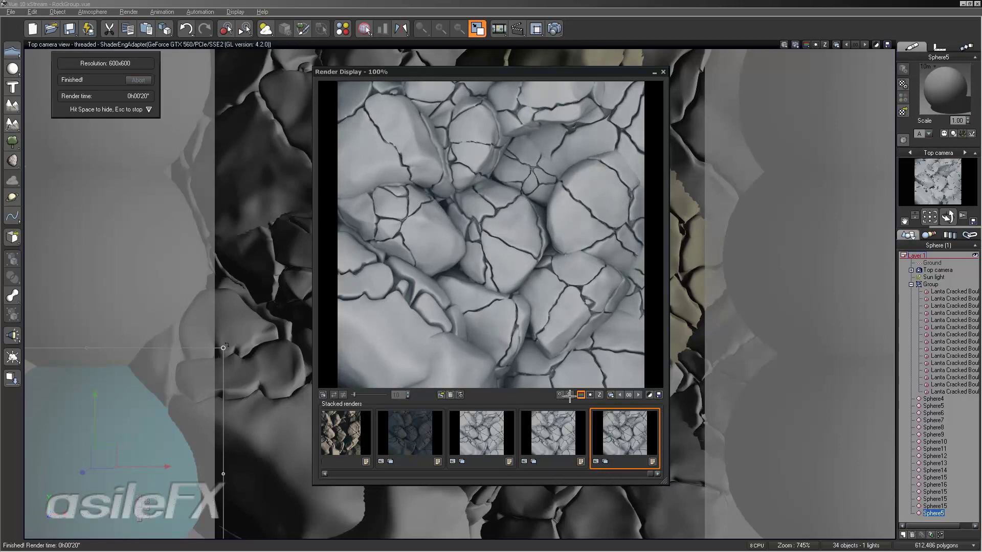
pyautogui.click(574, 431)
pyautogui.click(600, 427)
# Close the render, set Atmosphere Quality boost to +1.0 via F4, and render again
pyautogui.click(662, 72)
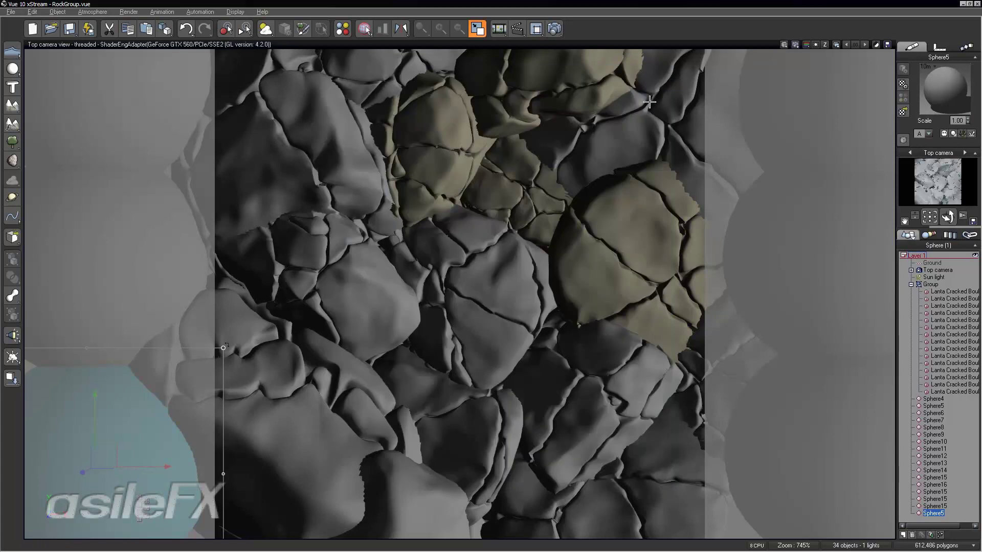
pyautogui.press('F4')
pyautogui.click(787, 245)
pyautogui.write('1')
pyautogui.press('Return')
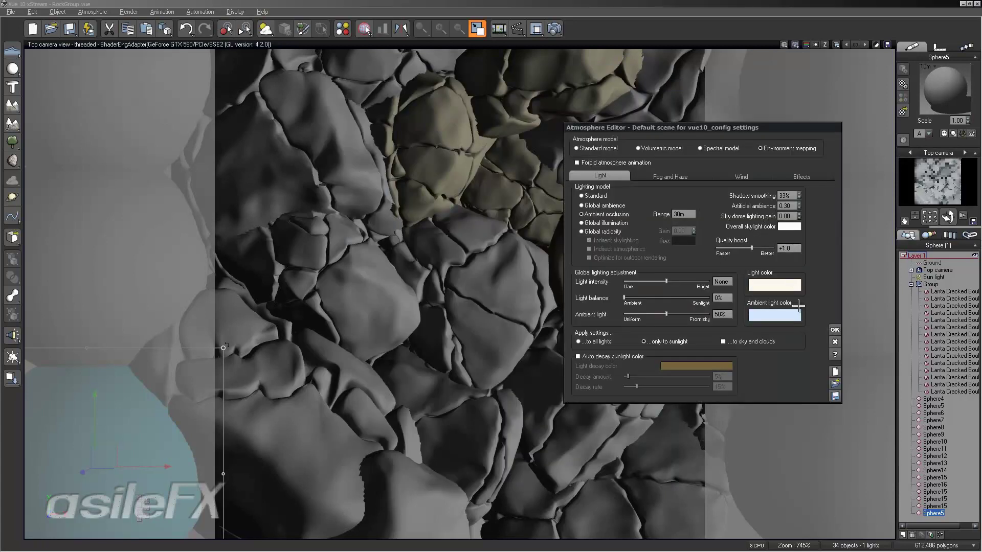
pyautogui.click(835, 329)
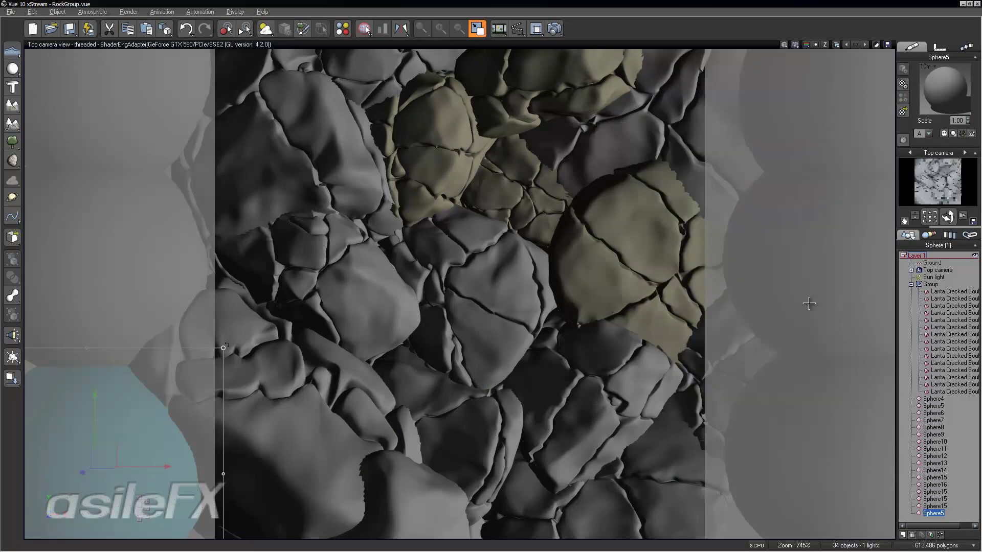
pyautogui.click(552, 26)
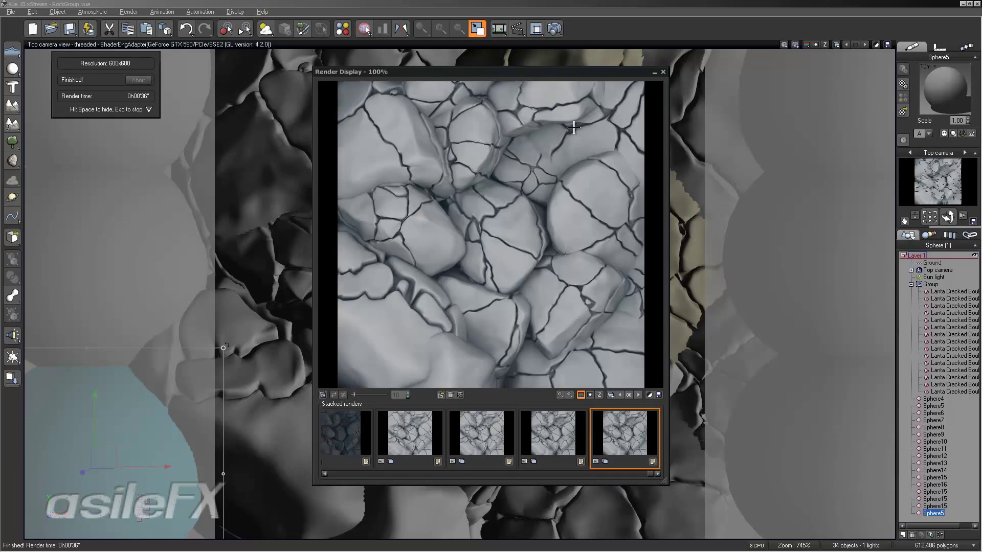
# Zoom in on the crack detail and flip between the latest and previous renders to compare
pyautogui.click(554, 432)
pyautogui.scroll(4, 486, 147)
pyautogui.scroll(6, 487, 147)
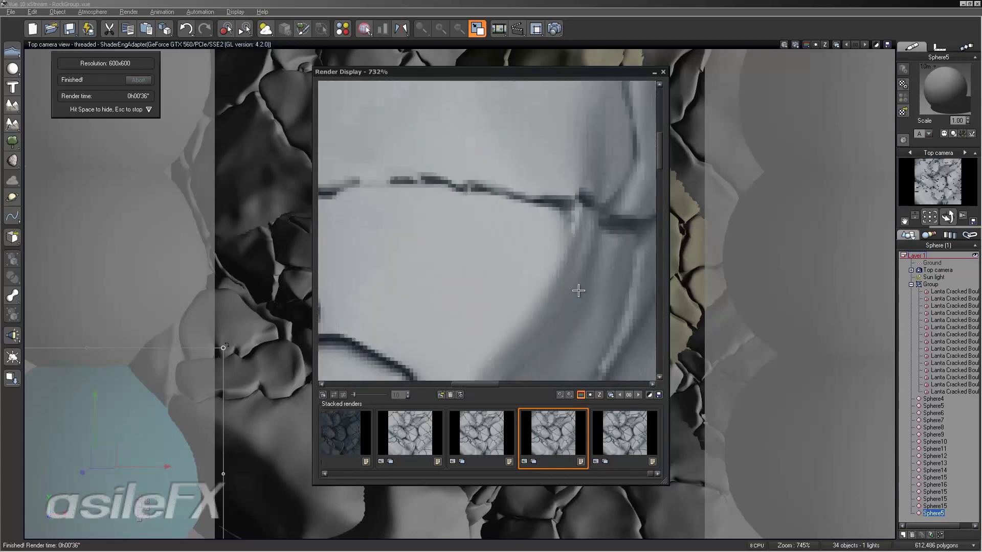
pyautogui.click(621, 436)
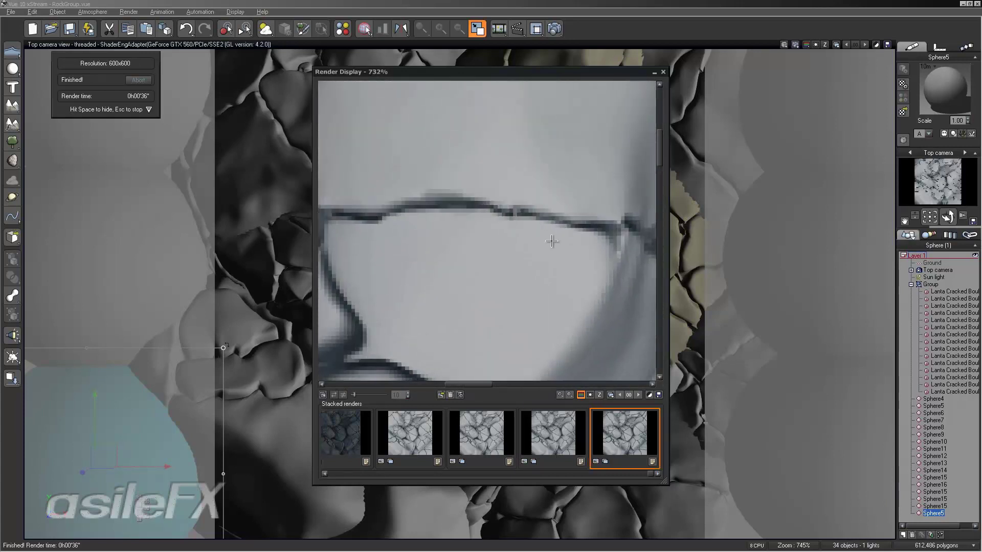
pyautogui.click(559, 432)
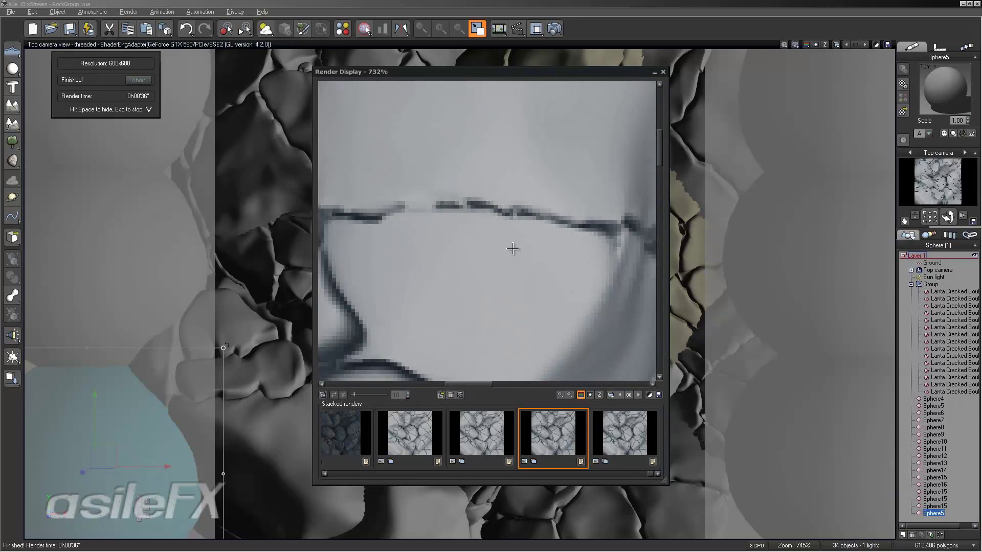
pyautogui.moveTo(508, 250); pyautogui.dragTo(427, 198)
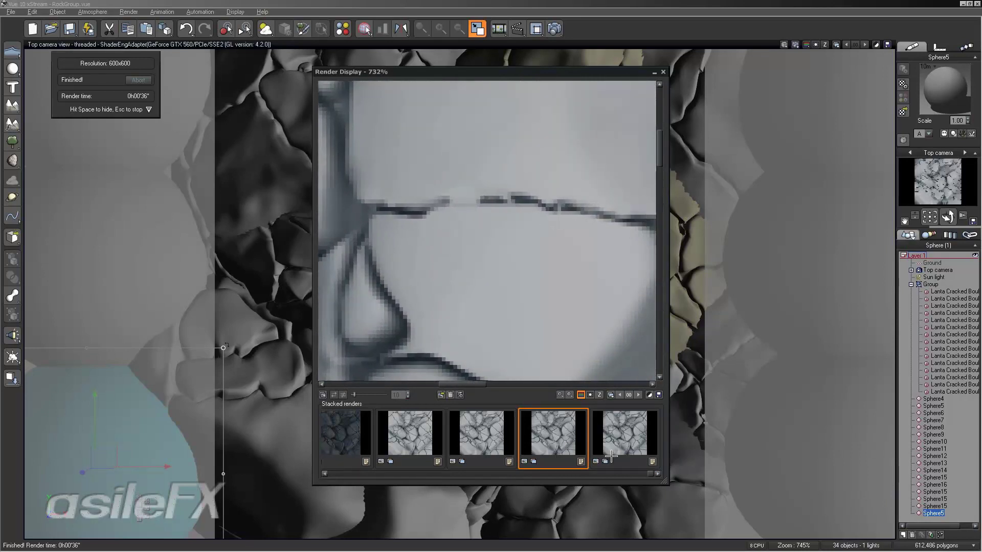
pyautogui.scroll(-5, 566, 249)
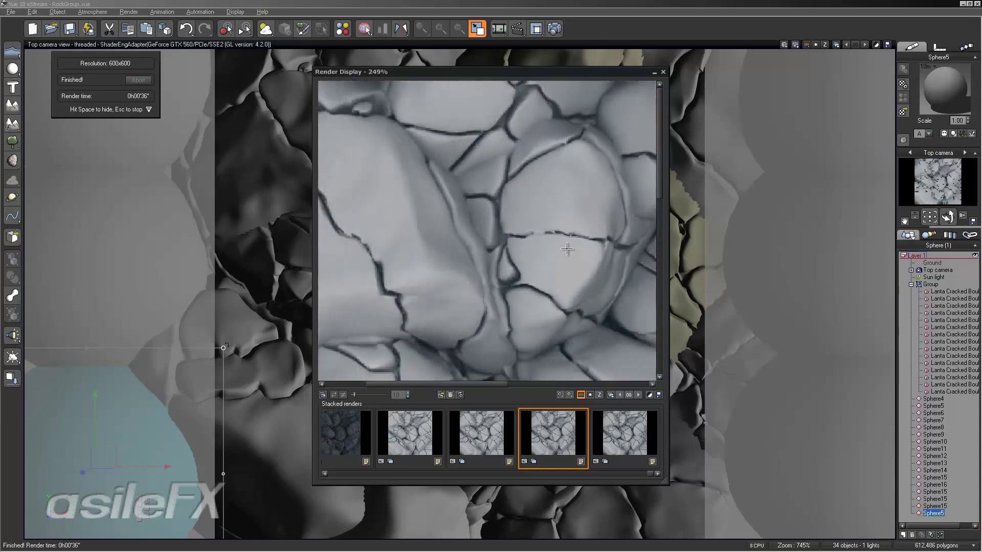
pyautogui.click(628, 437)
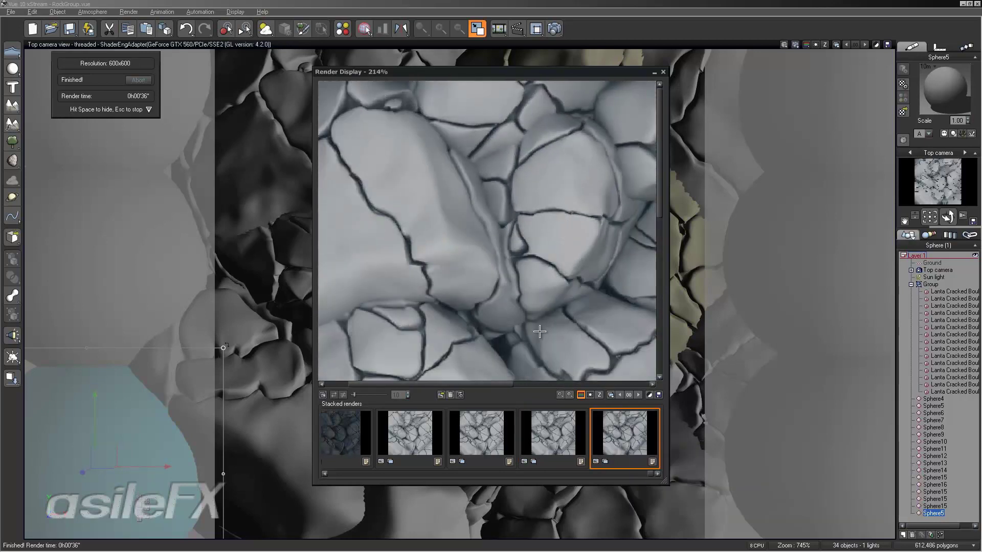
pyautogui.moveTo(562, 241); pyautogui.dragTo(468, 227)
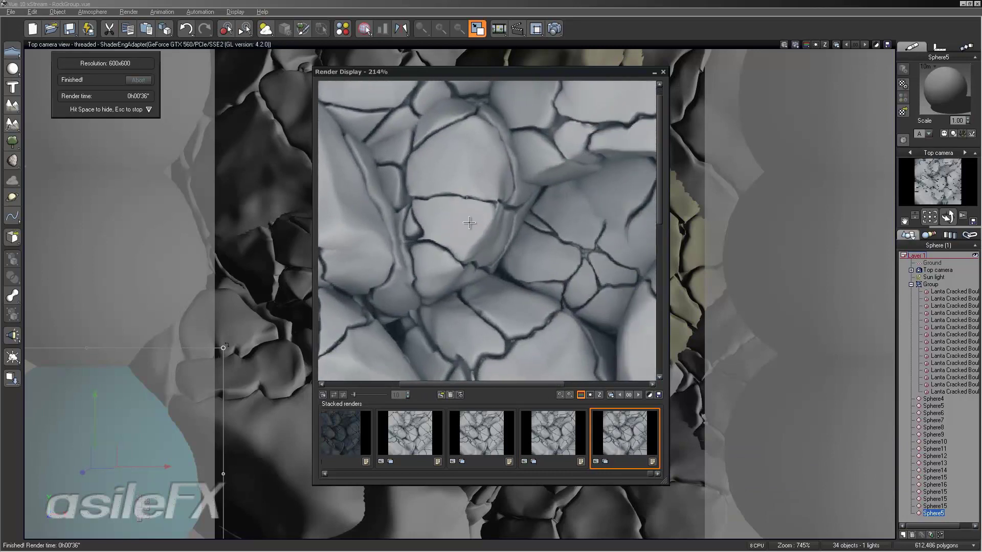
# Reset the render view to 100% zoom and hide the render display
pyautogui.rightClick(549, 228)
pyautogui.click(562, 302)
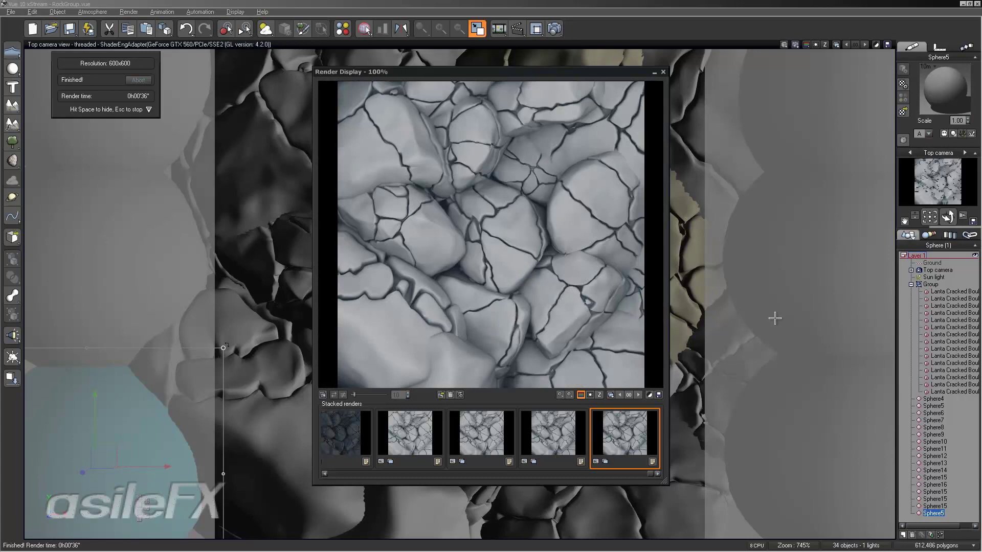
pyautogui.press('space')
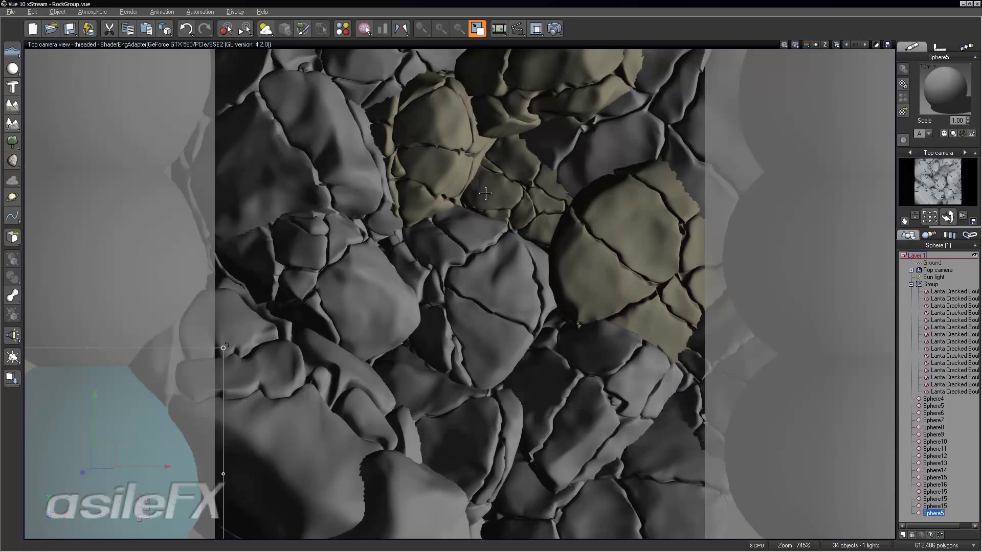
# Set the atmosphere's ambient light colour to black
pyautogui.click(100, 11)
pyautogui.click(105, 20)
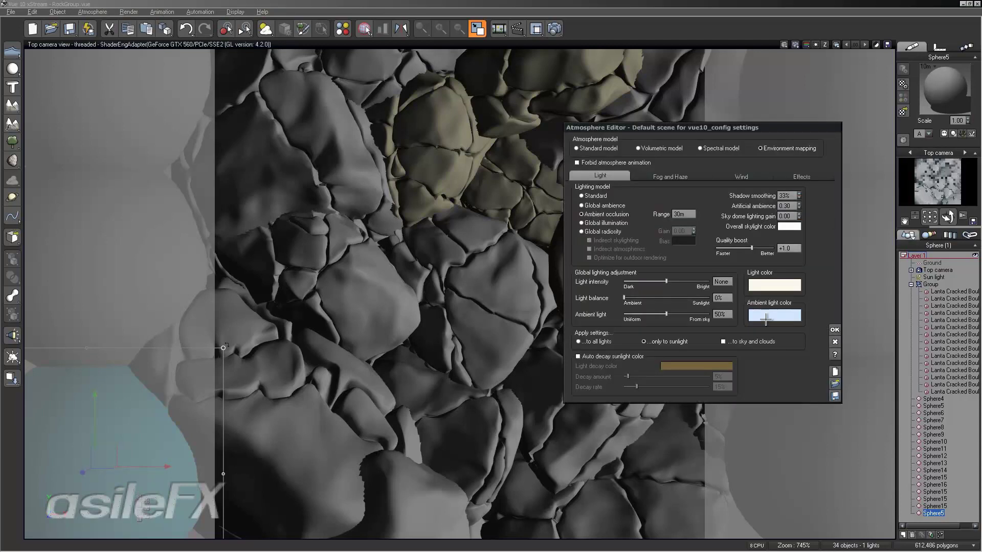
pyautogui.rightClick(769, 317)
pyautogui.click(777, 325)
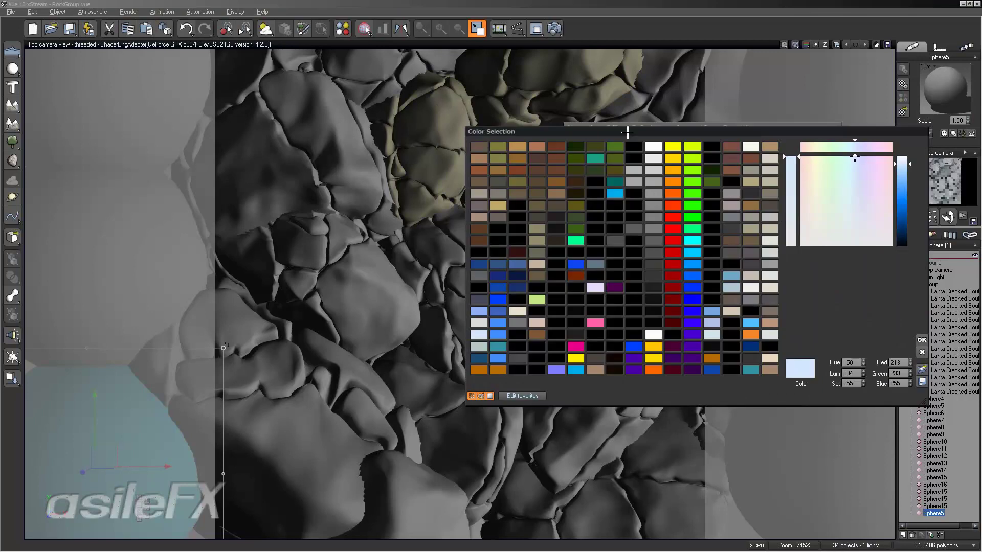
pyautogui.doubleClick(635, 146)
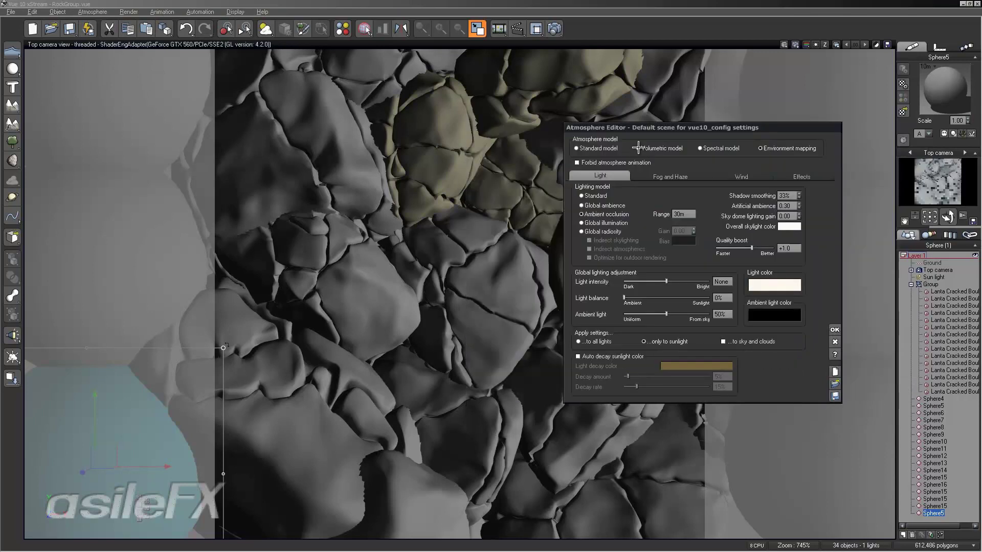
# Raise sky dome lighting gain to 1.00 and render the top camera view
pyautogui.doubleClick(785, 217)
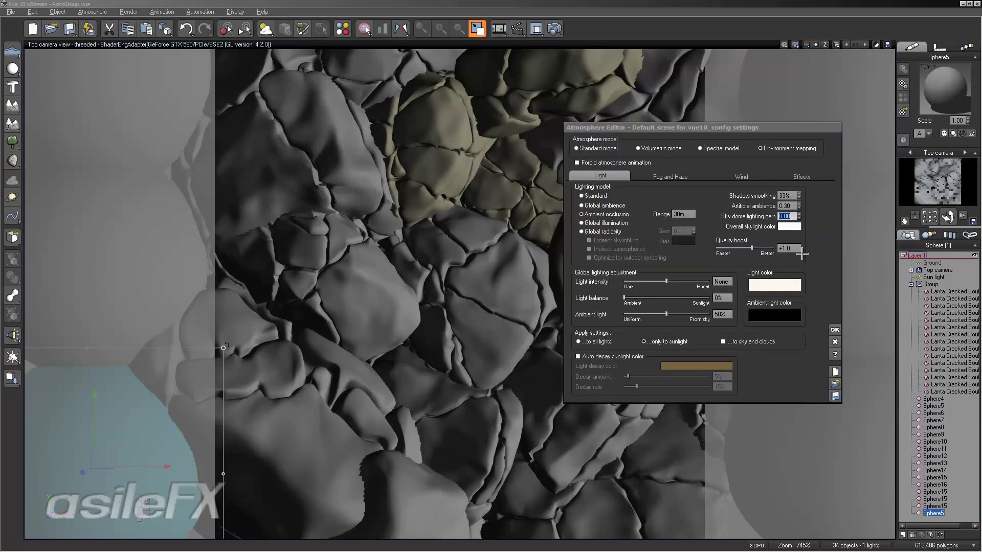
pyautogui.write('1')
pyautogui.press('Return')
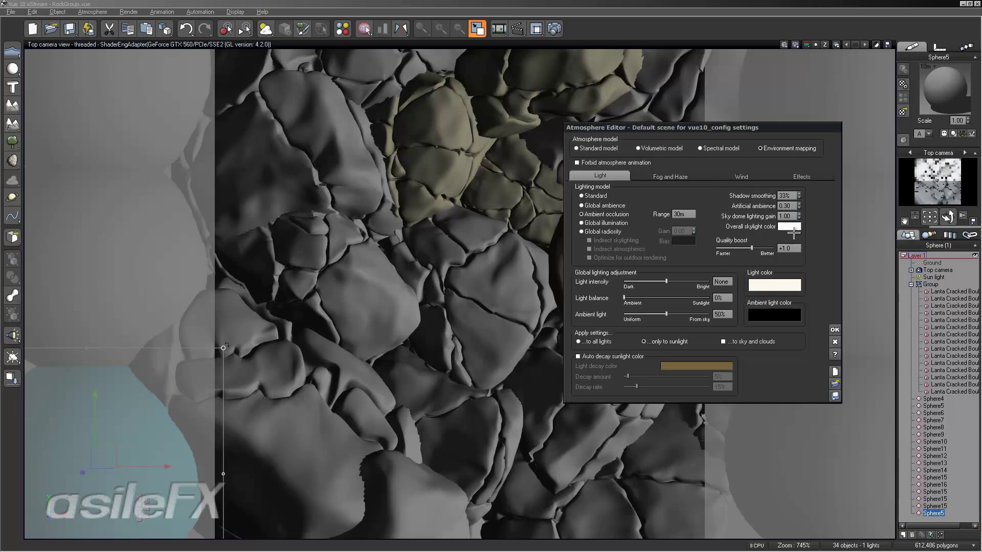
pyautogui.click(834, 329)
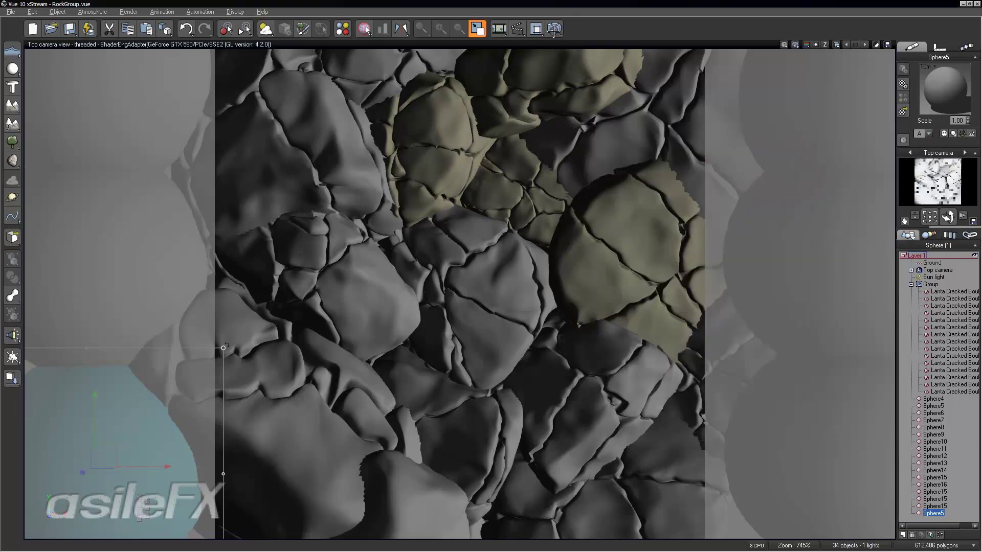
pyautogui.click(554, 29)
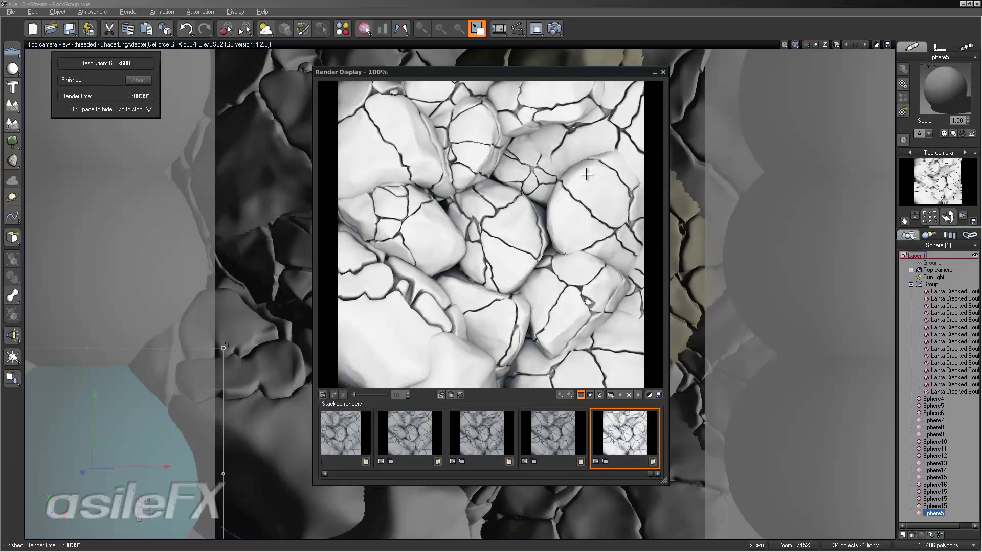
# Uncheck Natural film response in Post Render Options and keep exposure at +0.00
pyautogui.click(648, 394)
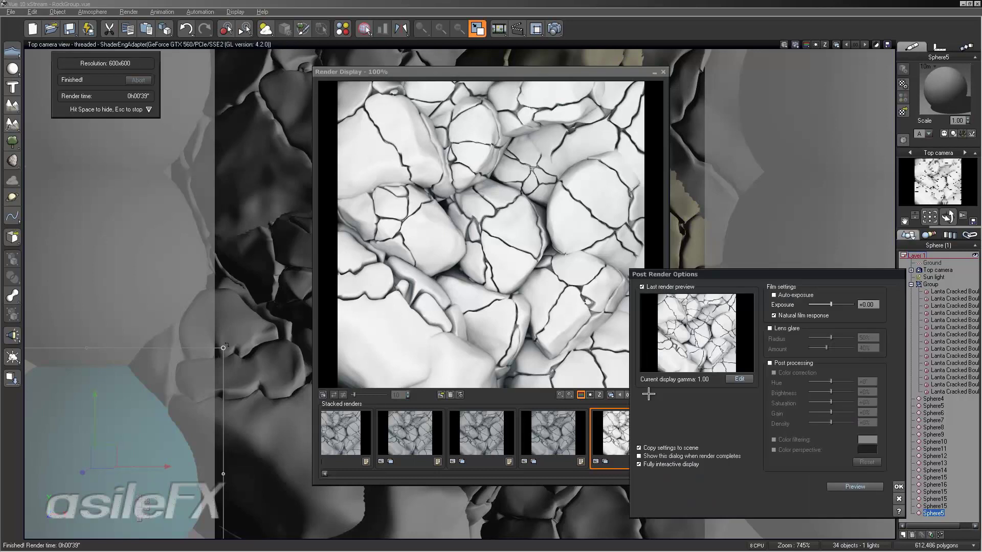
pyautogui.click(785, 316)
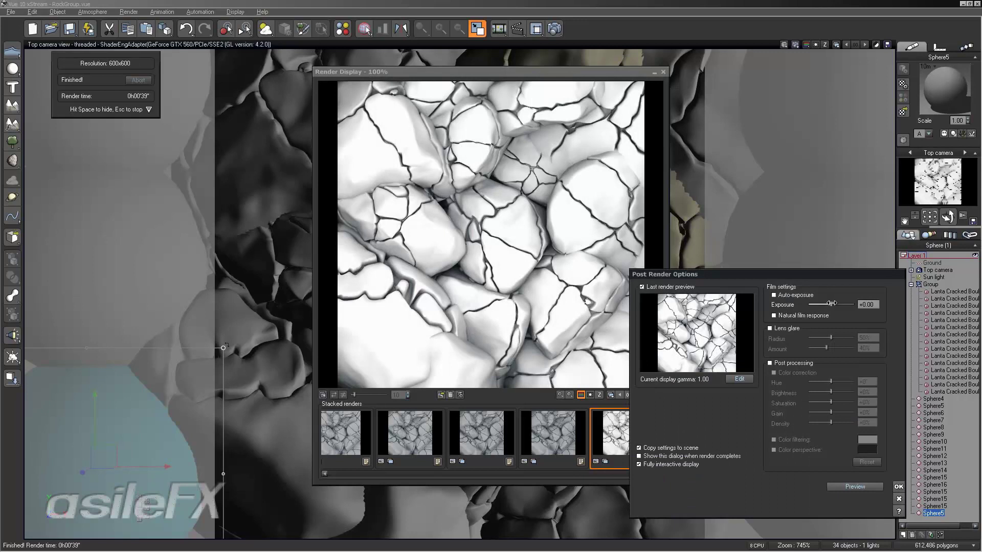
pyautogui.moveTo(828, 304)
pyautogui.mouseDown()
pyautogui.moveTo(815, 303)
pyautogui.moveTo(848, 302)
pyautogui.moveTo(829, 302)
pyautogui.mouseUp()
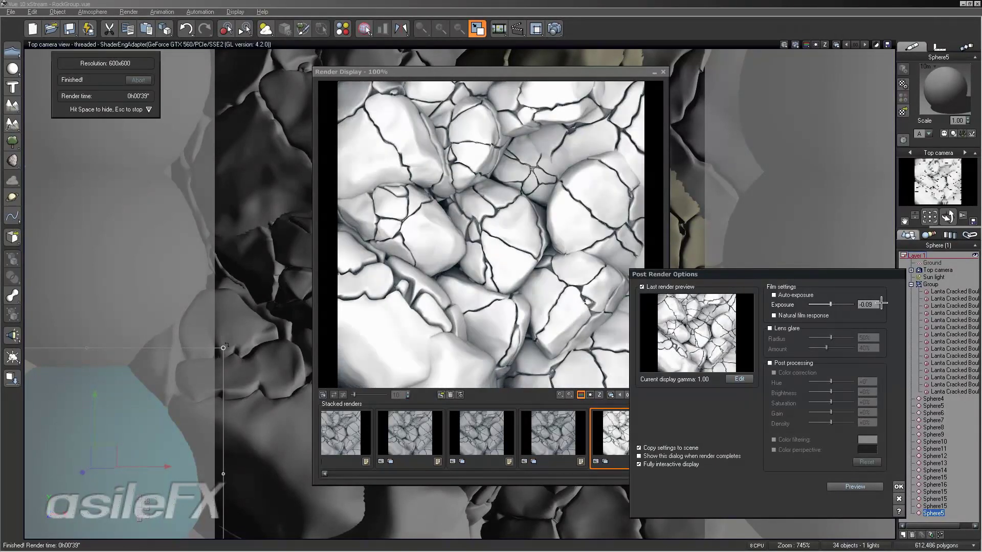
pyautogui.doubleClick(876, 305)
pyautogui.write('0')
pyautogui.press('Return')
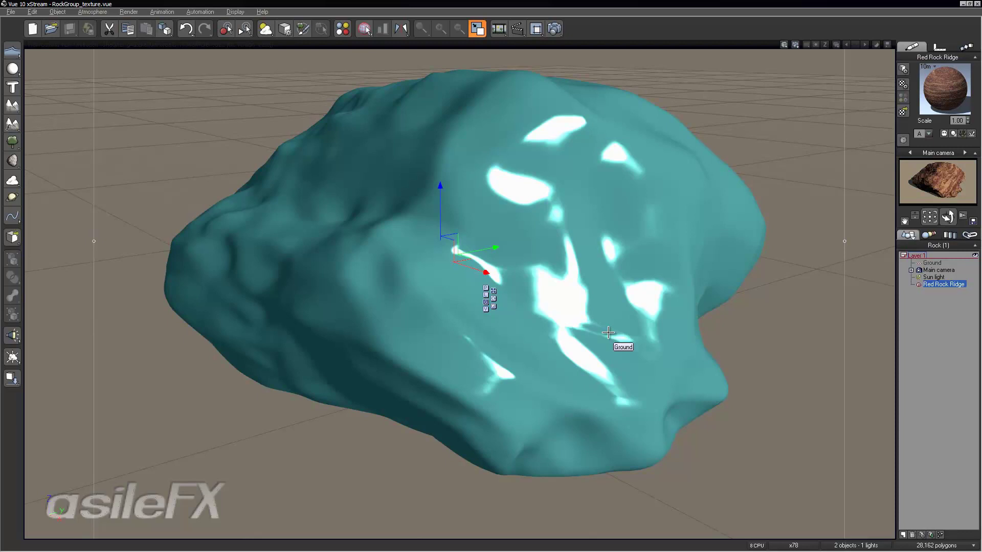
# Open Red Rock Ridge's Bumps tab in the Advanced Material Editor and right-click the bump production preview
pyautogui.rightClick(943, 89)
pyautogui.click(915, 88)
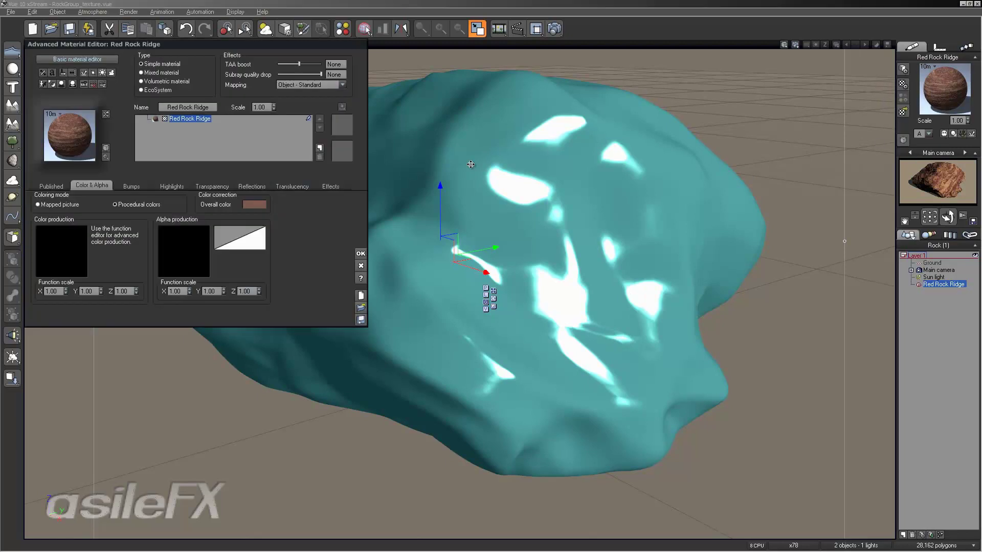
pyautogui.click(131, 186)
pyautogui.rightClick(58, 222)
# In the bump function graph, add a Projected Texture Map node loaded with rockgroup_normal.psd
pyautogui.click(74, 226)
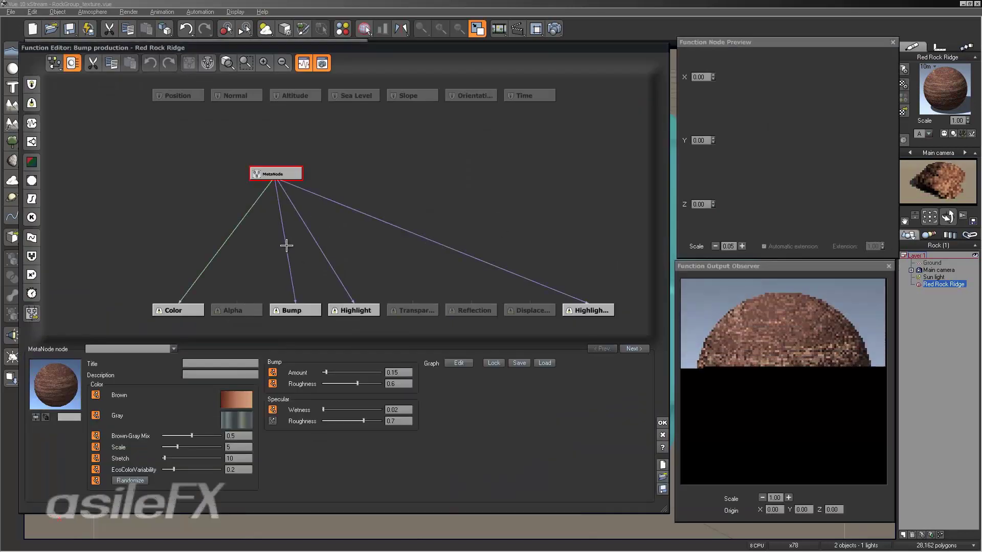
pyautogui.click(288, 246)
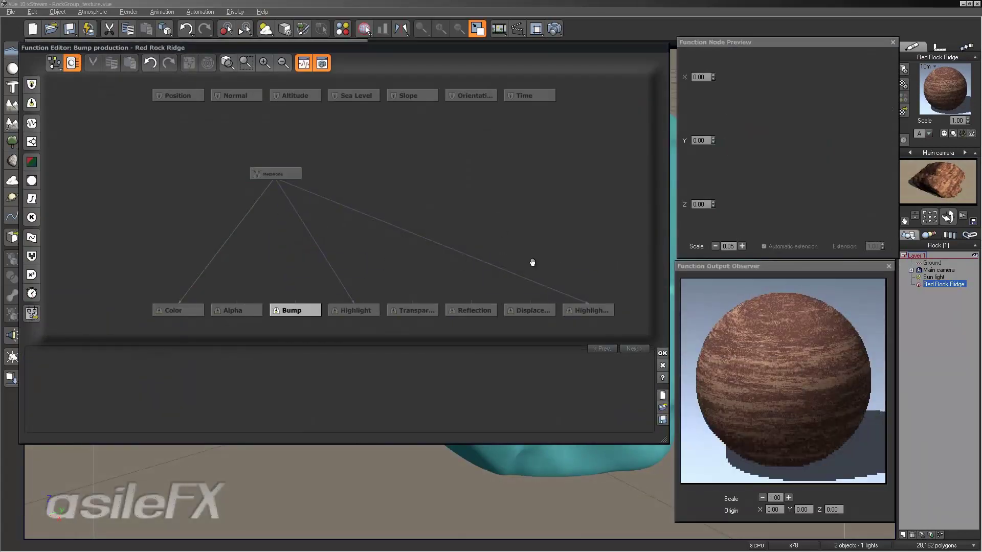
pyautogui.click(31, 180)
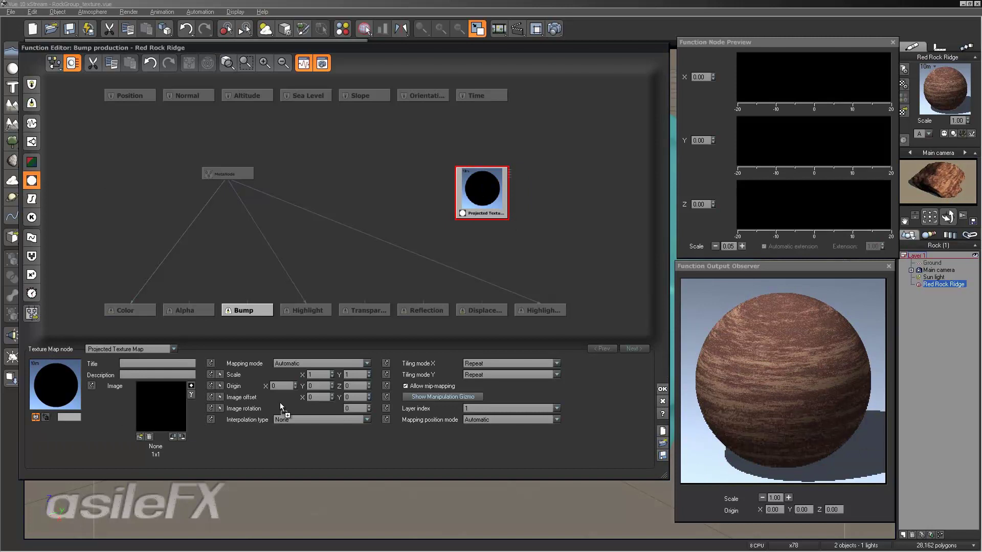
pyautogui.doubleClick(162, 400)
pyautogui.moveTo(497, 200); pyautogui.dragTo(478, 219)
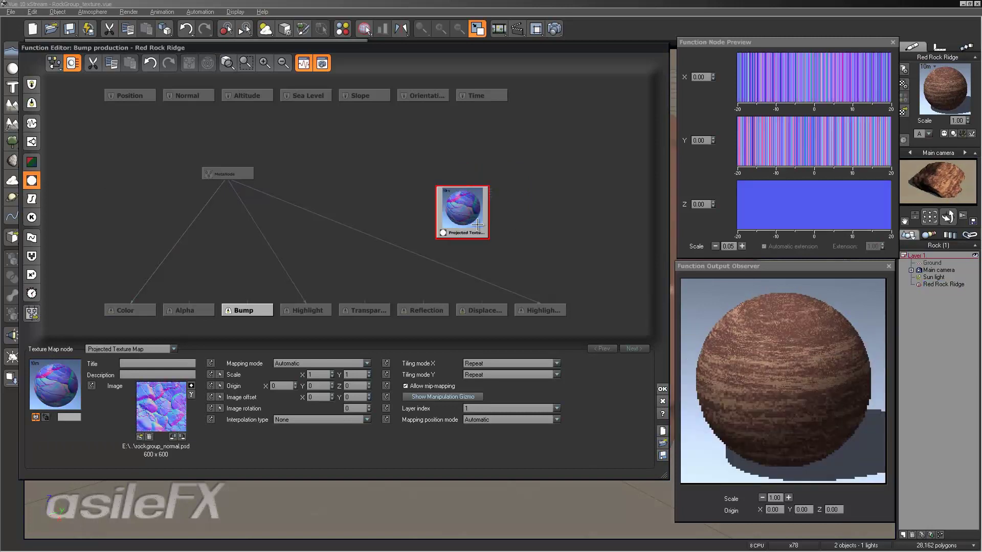
pyautogui.click(479, 262)
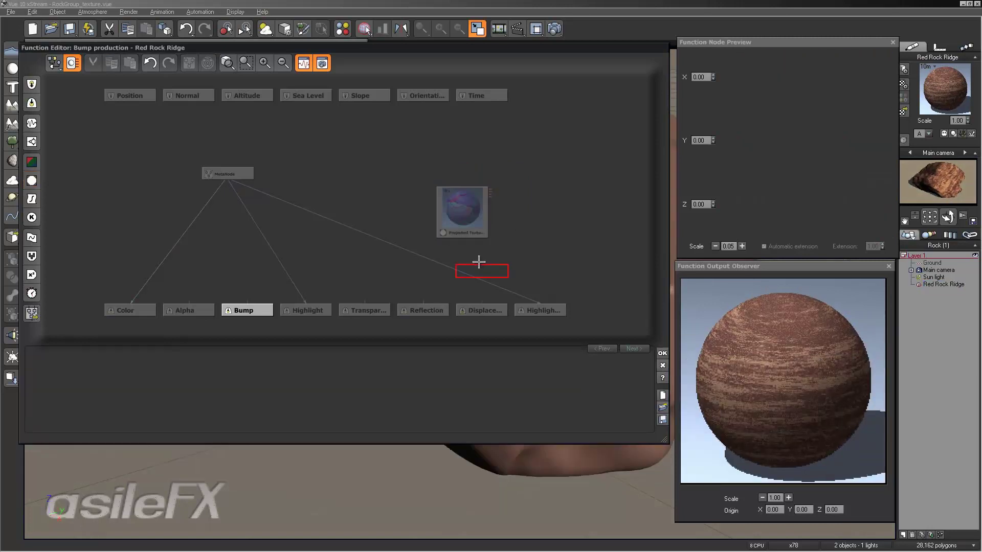
# Add a Normal output and an RGB to Normal node, linking texture → converter → Normal
pyautogui.click(501, 277)
pyautogui.moveTo(503, 276)
pyautogui.click(588, 292)
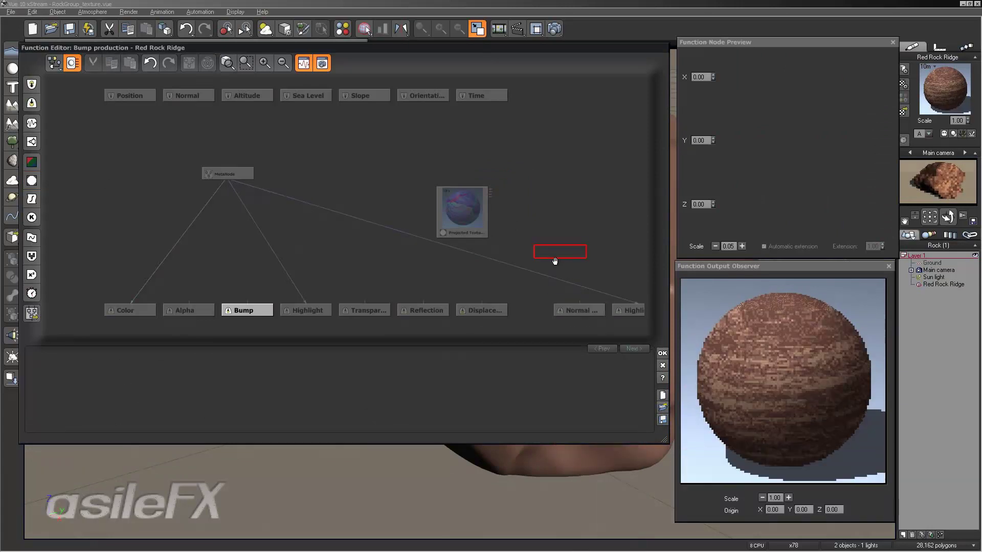
pyautogui.rightClick(555, 261)
pyautogui.moveTo(602, 351)
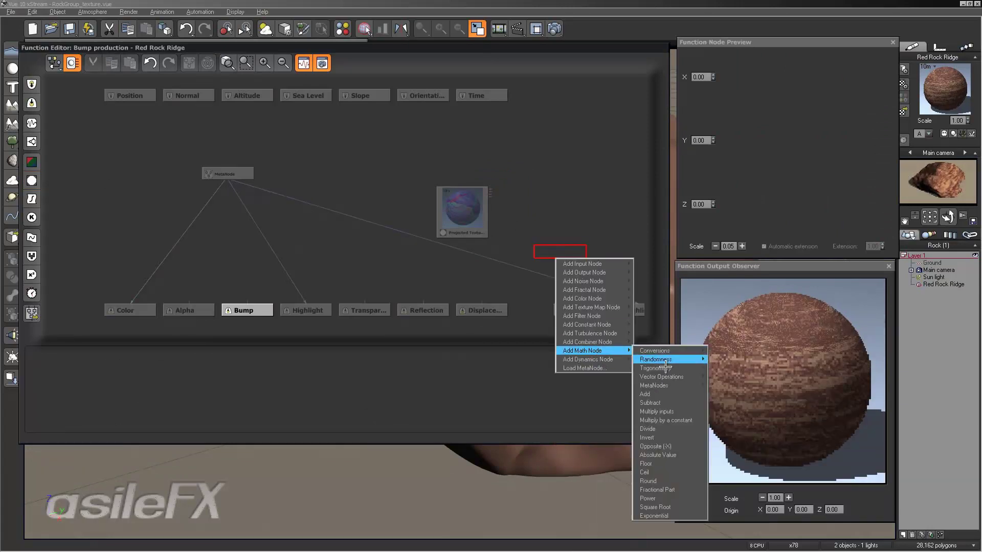
pyautogui.moveTo(661, 376)
pyautogui.click(747, 374)
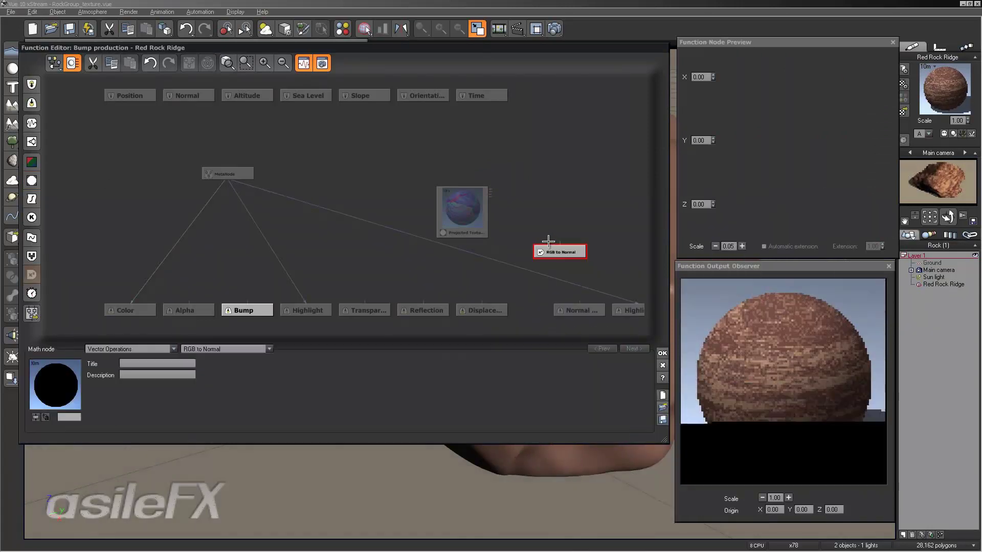
pyautogui.moveTo(556, 246); pyautogui.dragTo(576, 217)
pyautogui.moveTo(578, 305); pyautogui.dragTo(562, 256)
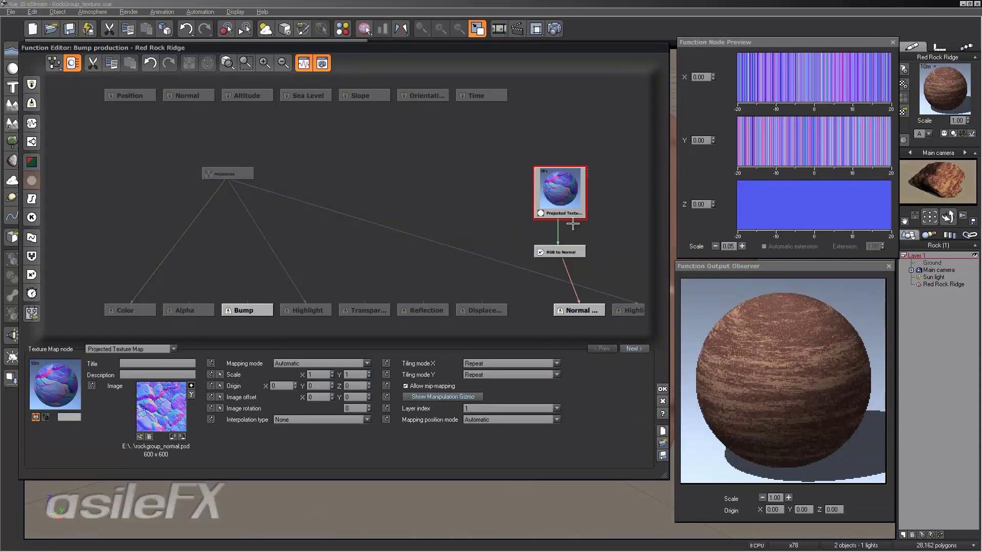
pyautogui.moveTo(573, 219); pyautogui.dragTo(574, 238)
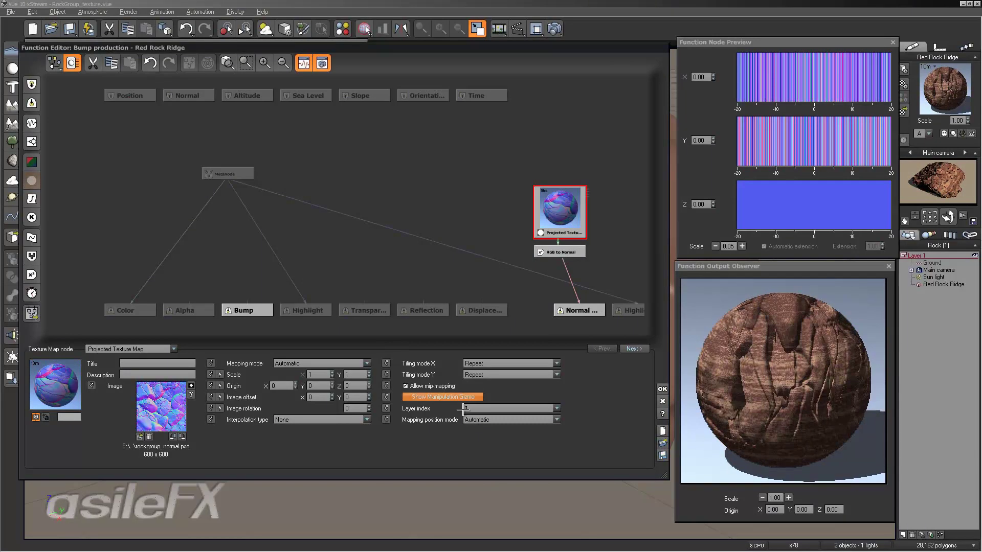
# Set the texture's mapping to Object - Parametric and close the function graph
pyautogui.click(478, 419)
pyautogui.click(491, 458)
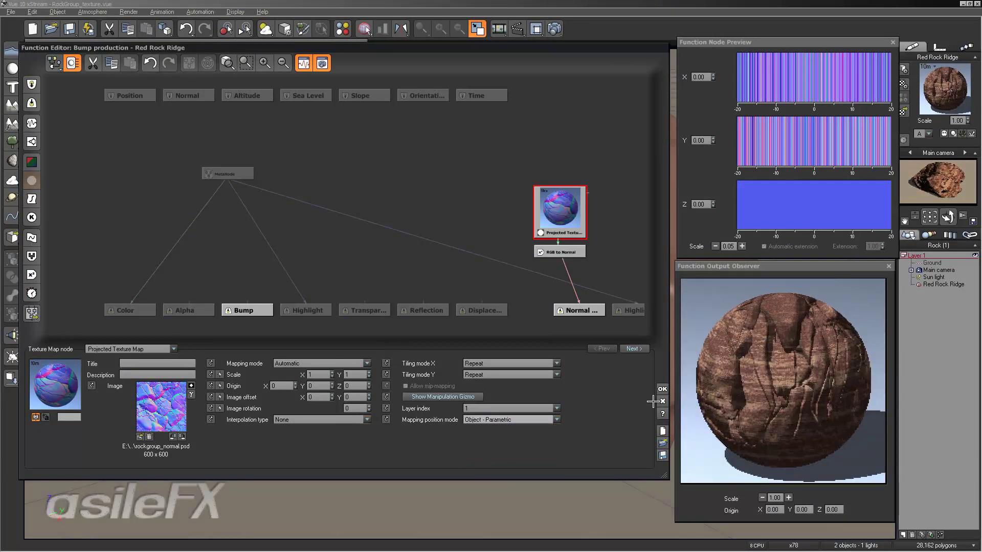
pyautogui.click(662, 389)
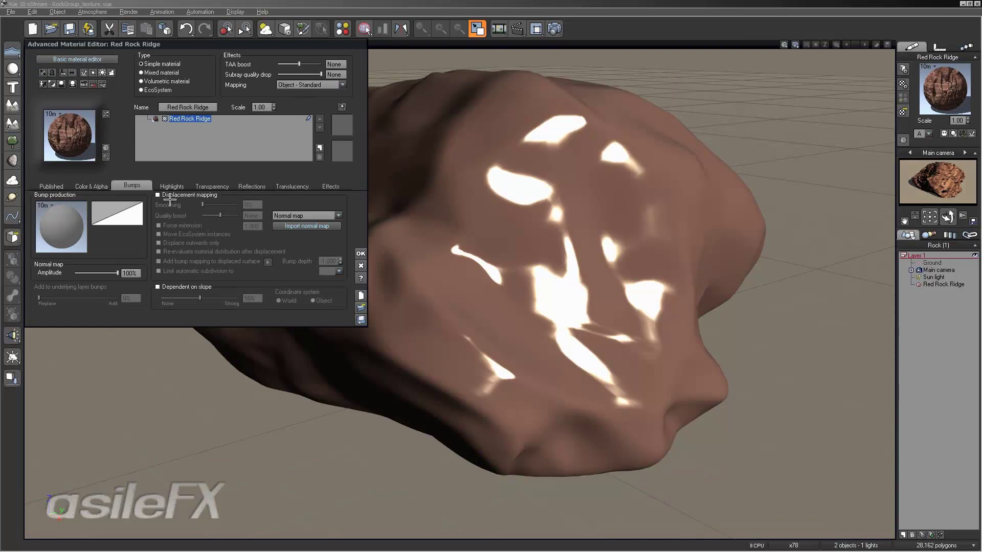
# Look over the material's published parameters and colour settings, then close the material editor
pyautogui.click(59, 187)
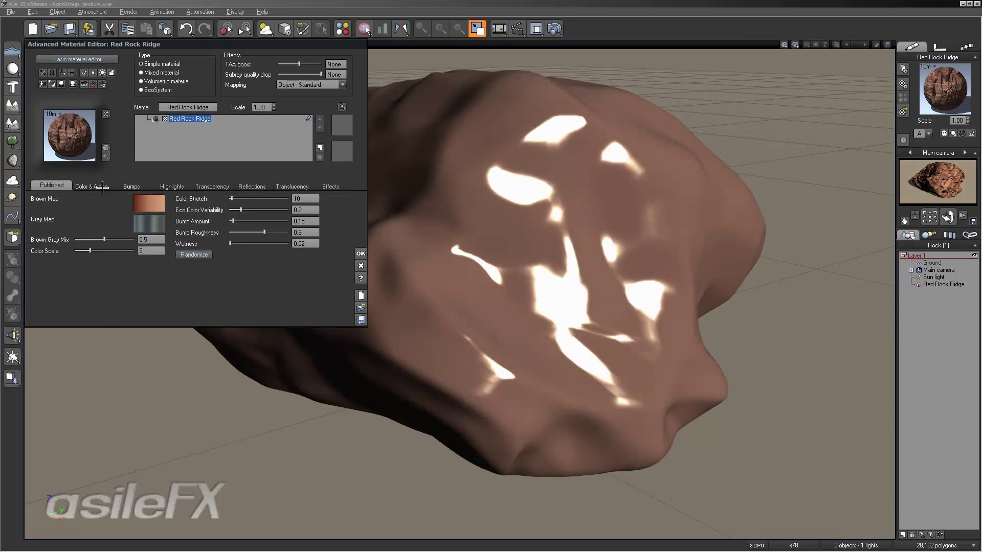
pyautogui.click(102, 186)
pyautogui.click(361, 252)
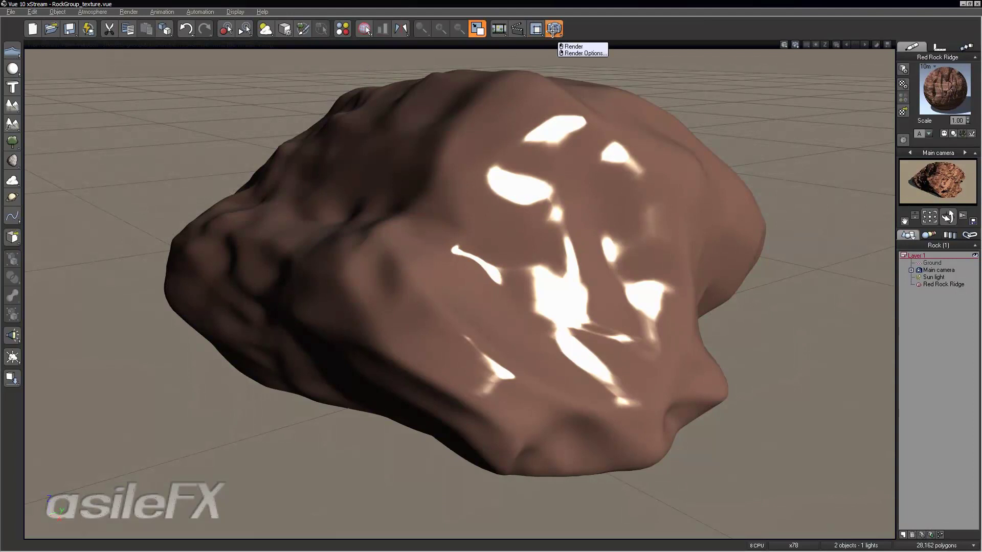
# Render the rock at User settings quality to check the normal-map bump, then close the render
pyautogui.rightClick(554, 29)
pyautogui.click(403, 157)
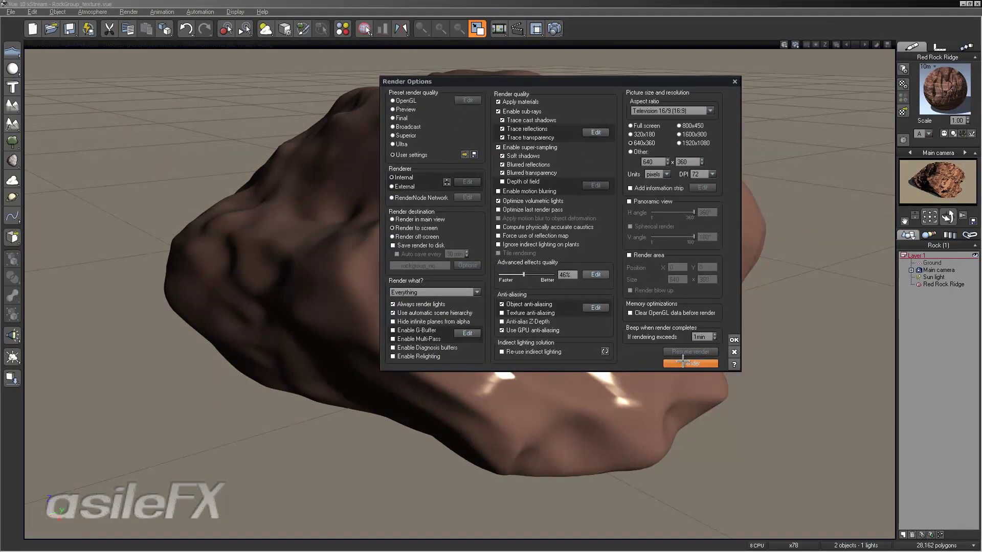
pyautogui.click(682, 363)
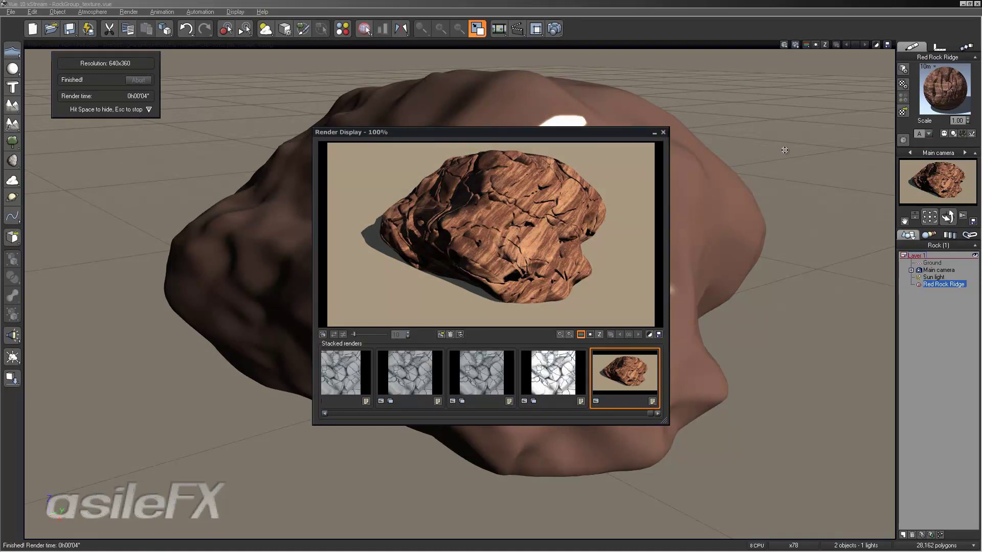
pyautogui.click(663, 133)
# Open Red Rock Ridge's colour production function graph and step through its function scale fields
pyautogui.doubleClick(939, 92)
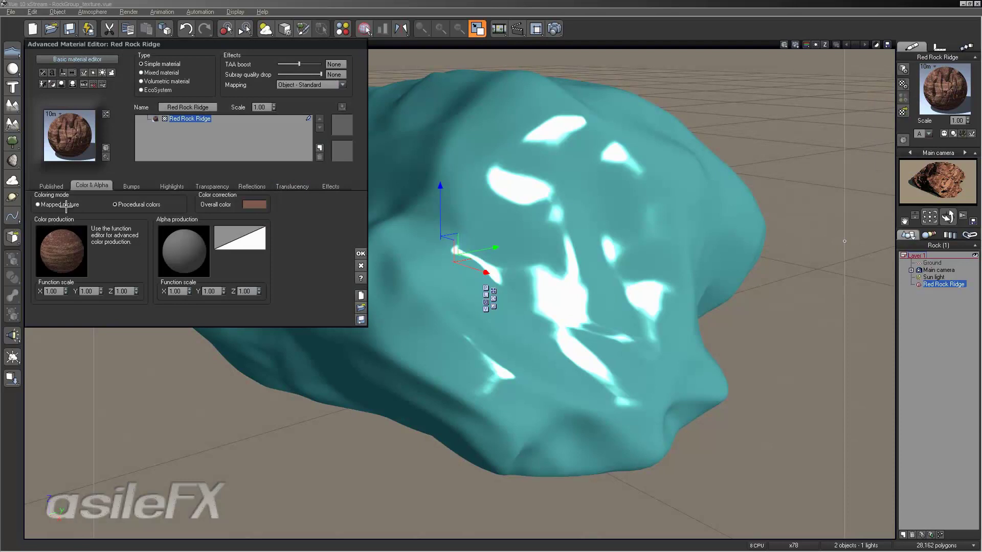
pyautogui.rightClick(68, 235)
pyautogui.click(59, 253)
pyautogui.click(56, 291)
pyautogui.press('Tab')
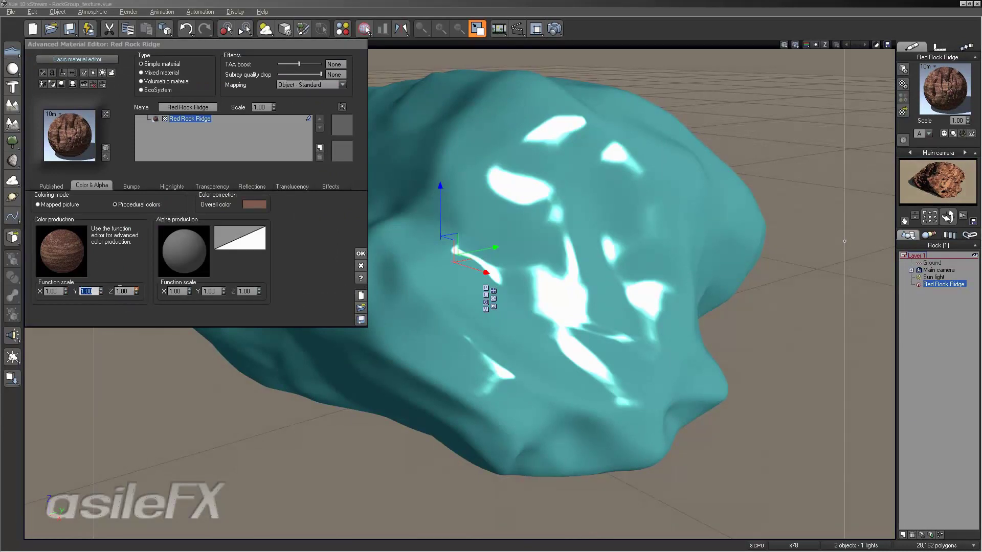
pyautogui.press('Tab')
# Select the normal-map texture node and paste a copy of it
pyautogui.rightClick(76, 244)
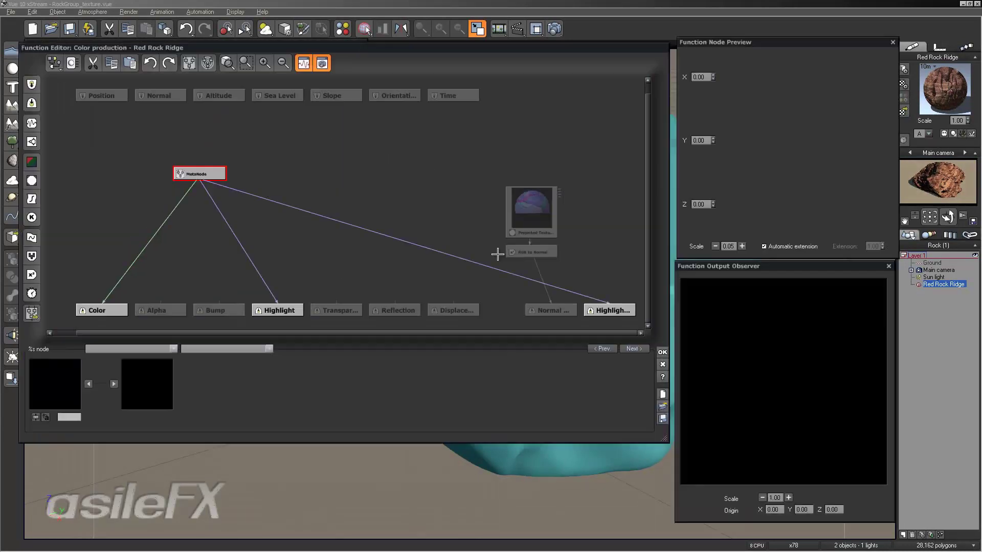
pyautogui.click(500, 252)
pyautogui.click(518, 211)
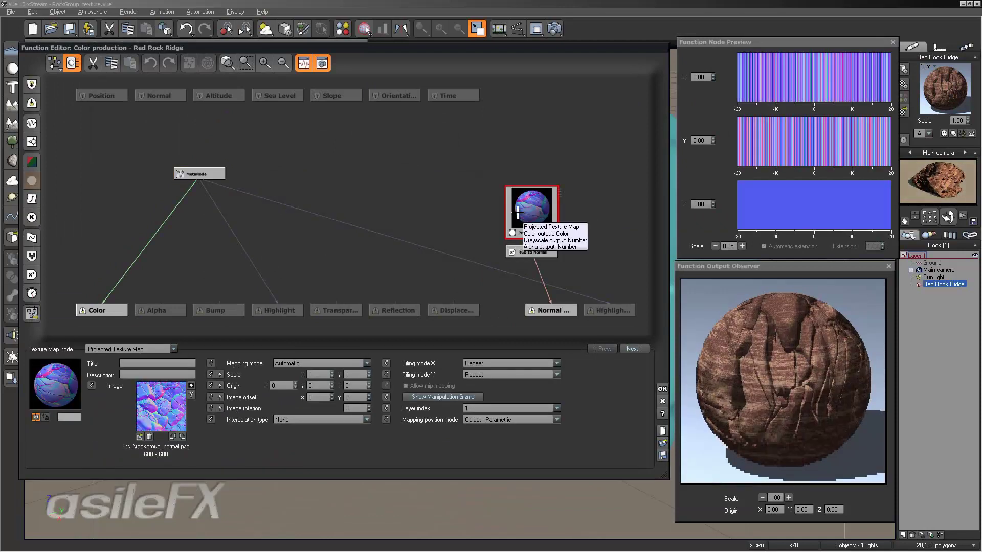
pyautogui.moveTo(517, 211); pyautogui.dragTo(498, 211)
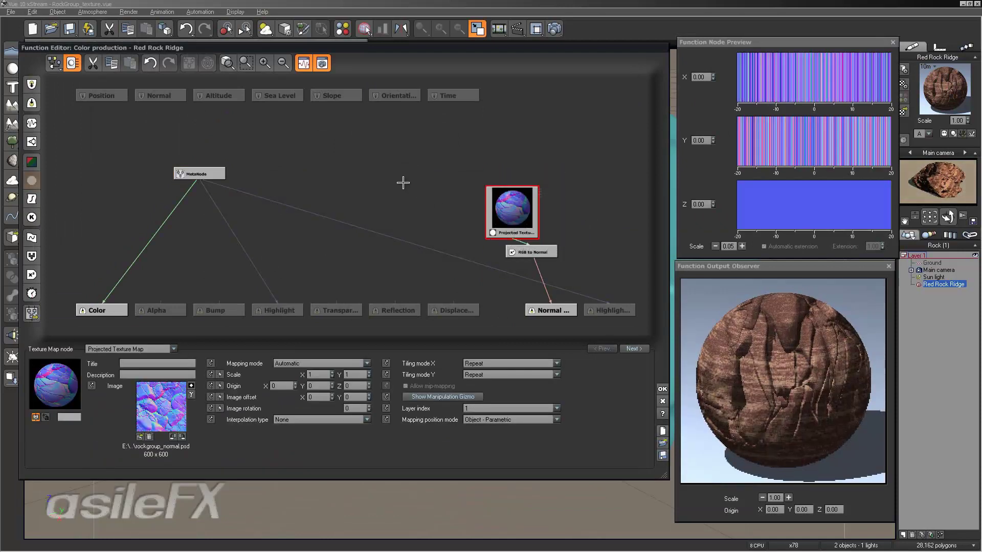
pyautogui.hotkey('ctrl', 'v')
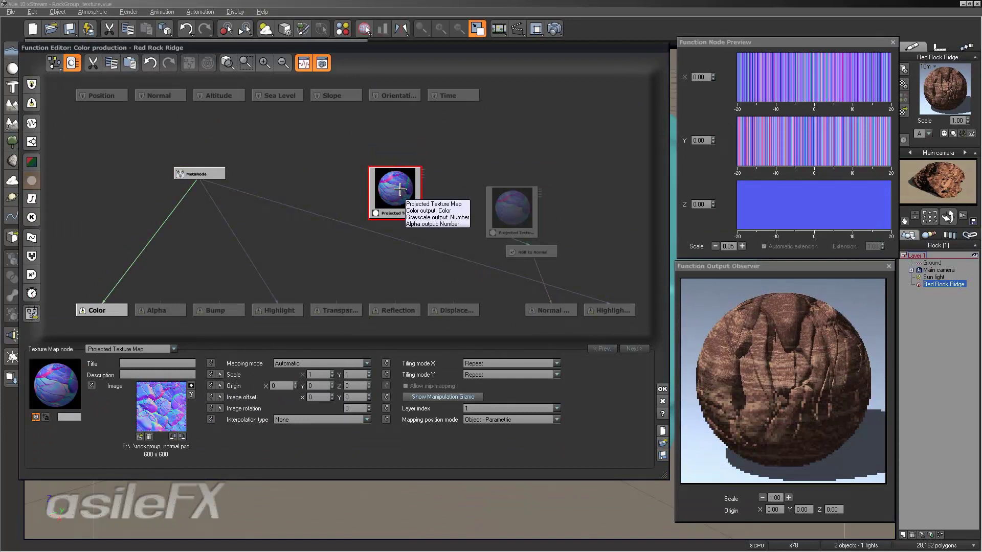
# Set the original normal-map node's interpolation type to Bilinear
pyautogui.click(495, 211)
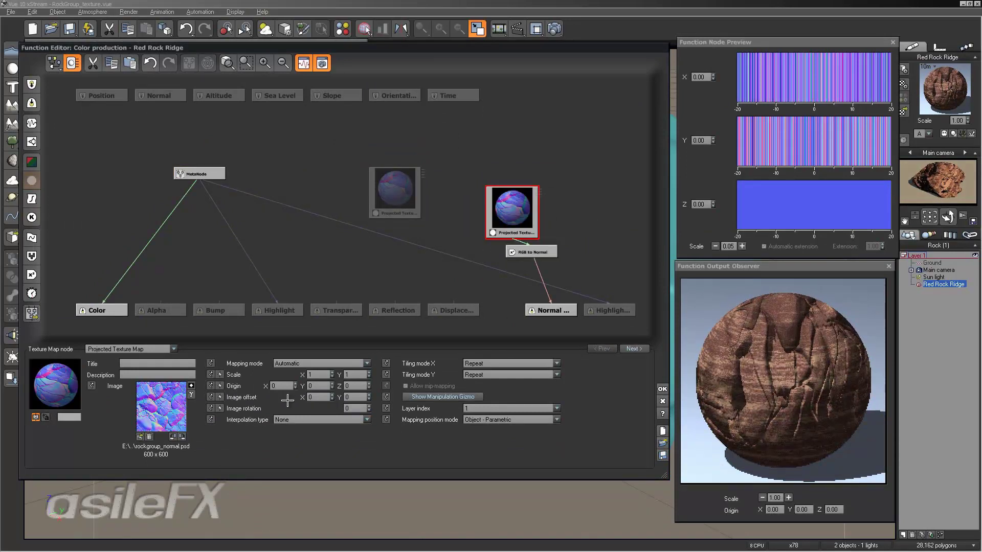
pyautogui.click(290, 419)
pyautogui.click(292, 436)
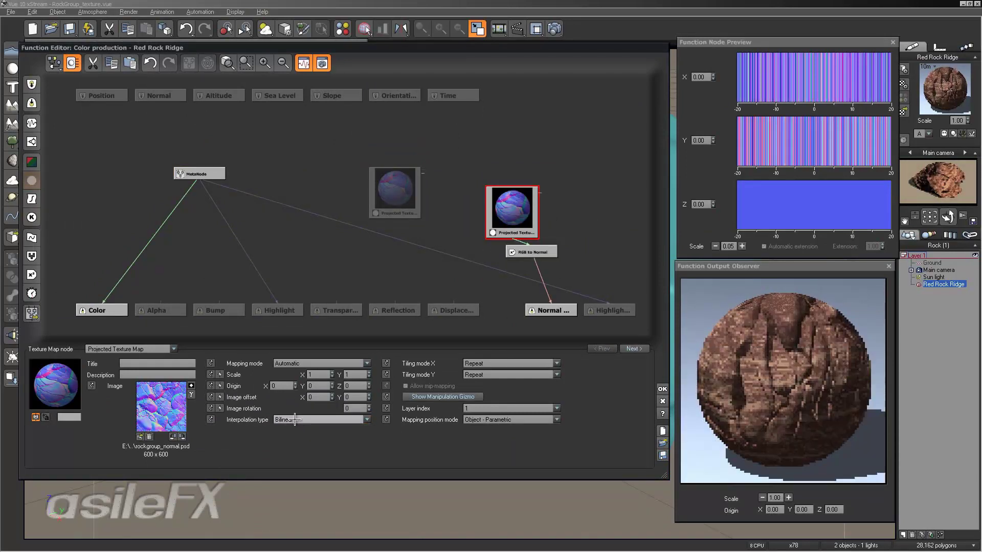
pyautogui.moveTo(503, 211); pyautogui.dragTo(523, 210)
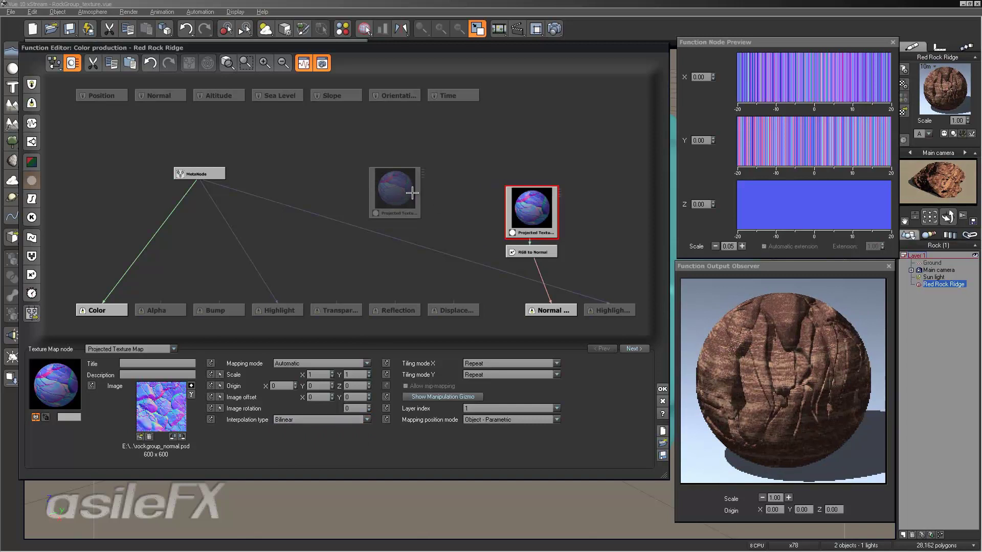
# Load rockgroup_normal_ao.psd into the copied texture node and move it further left
pyautogui.click(412, 193)
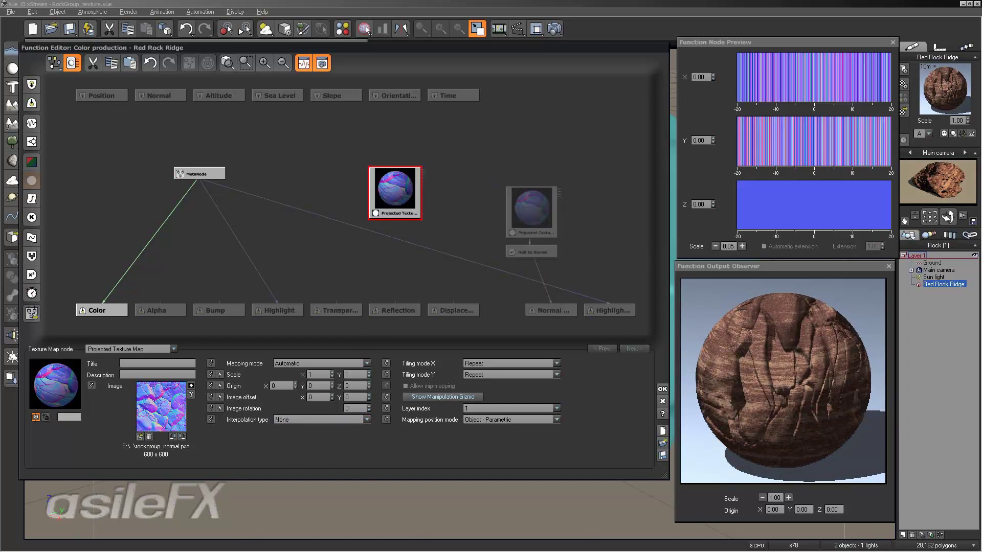
pyautogui.click(151, 404)
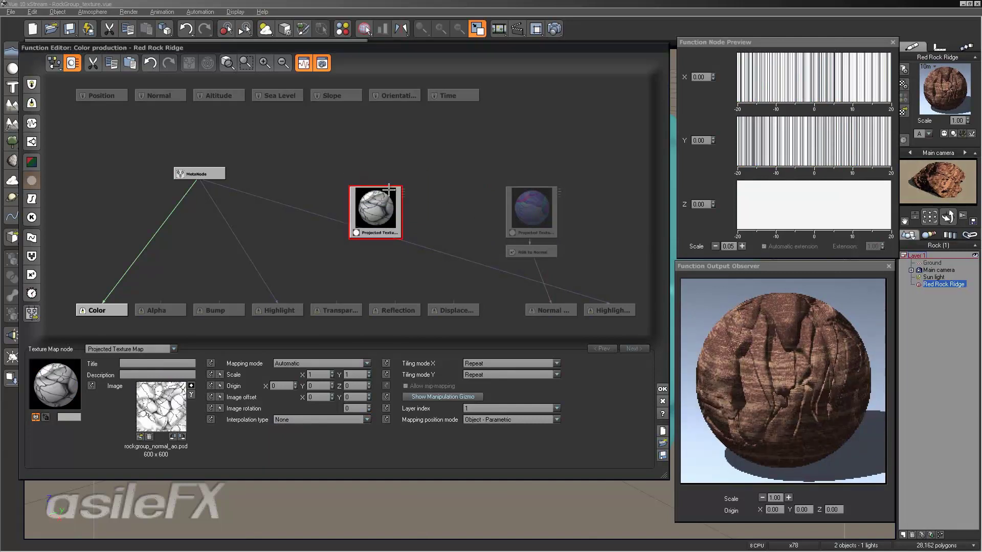
pyautogui.moveTo(388, 199); pyautogui.dragTo(245, 207)
# Insert a Multiply Blender node on the MetaNode→Color link and feed the AO texture into it
pyautogui.click(166, 221)
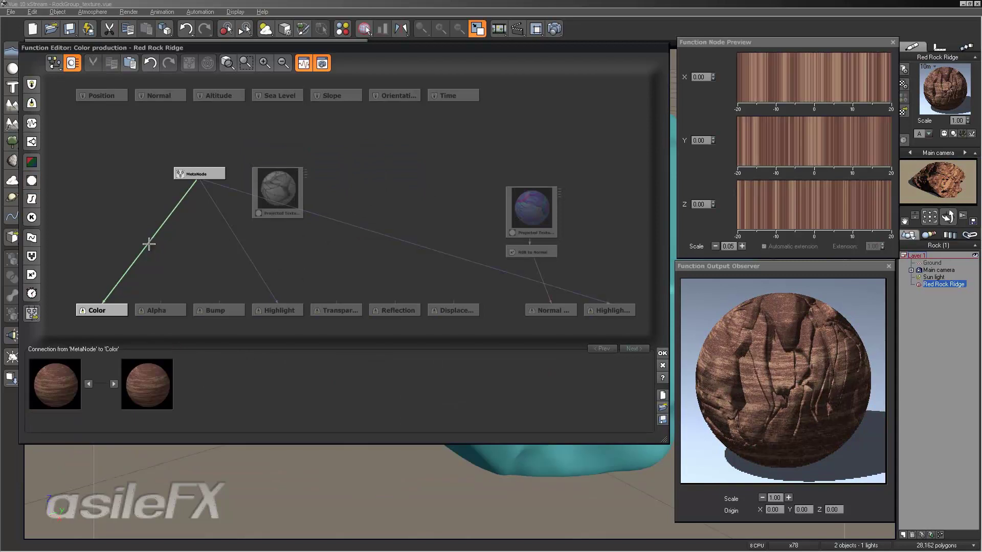
pyautogui.click(32, 255)
pyautogui.moveTo(145, 242); pyautogui.dragTo(199, 261)
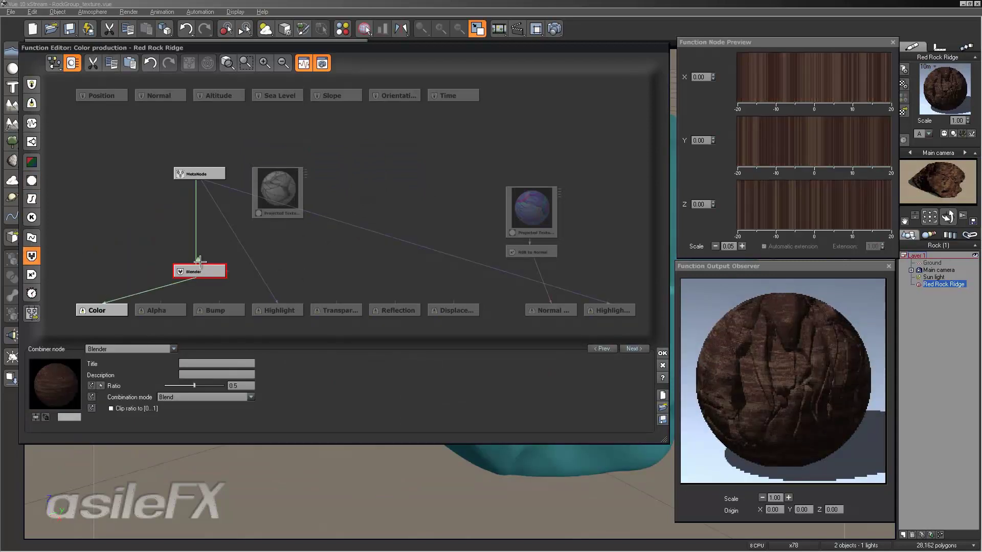
pyautogui.click(251, 396)
pyautogui.click(205, 432)
pyautogui.moveTo(199, 264); pyautogui.dragTo(278, 204)
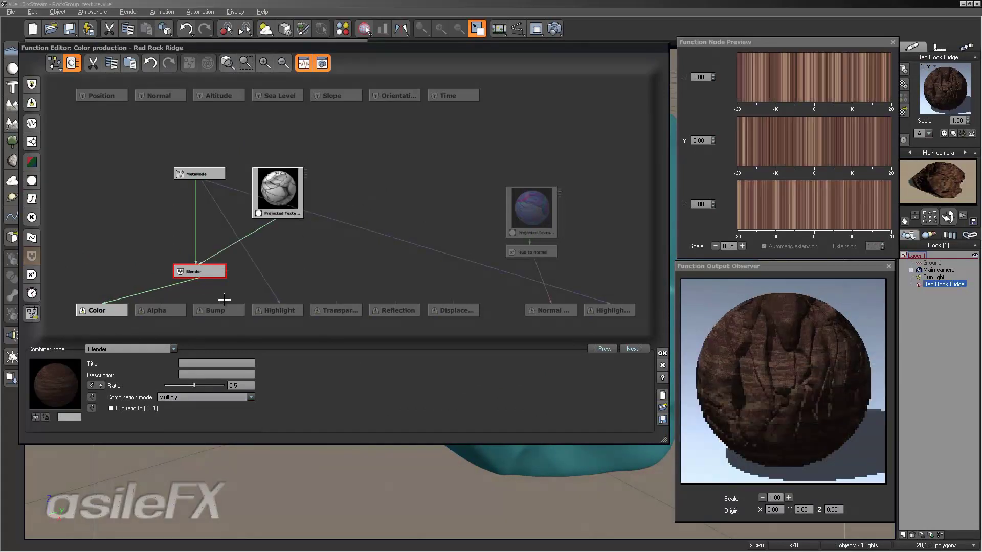
# Set the blend ratio to 0.8, close the graph and material editor, and render
pyautogui.moveTo(196, 382); pyautogui.dragTo(223, 386)
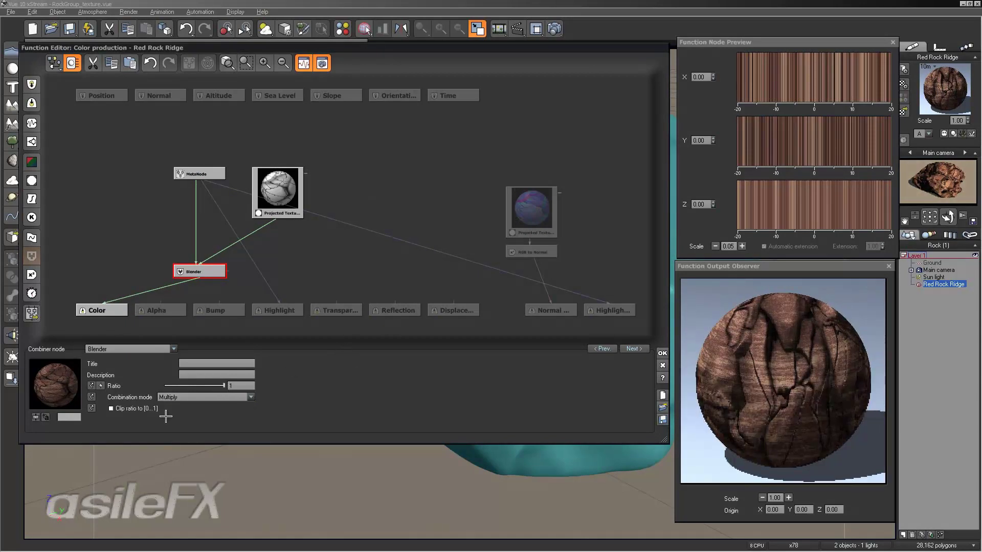
pyautogui.doubleClick(246, 384)
pyautogui.write('0.8')
pyautogui.press('Return')
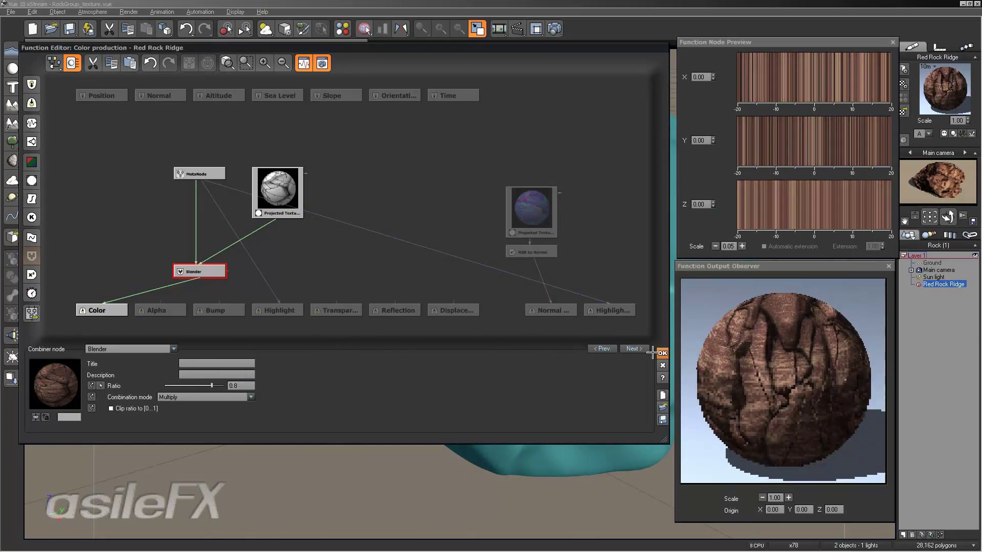
pyautogui.click(662, 354)
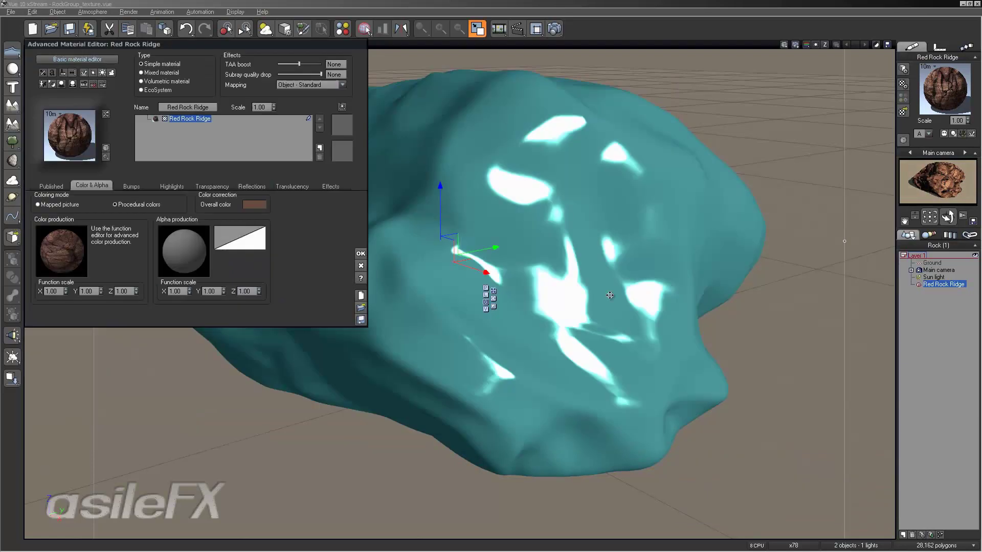
pyautogui.click(361, 254)
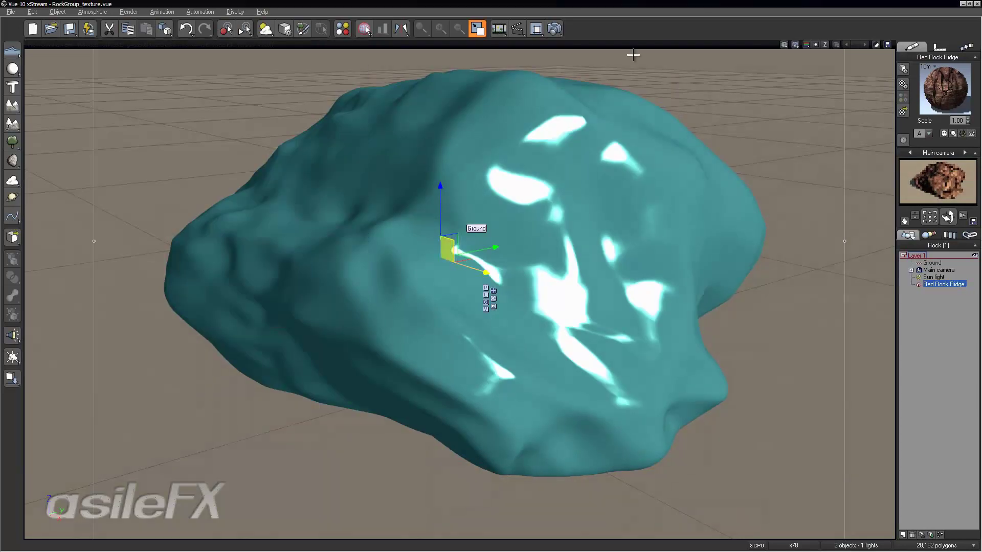
pyautogui.click(556, 26)
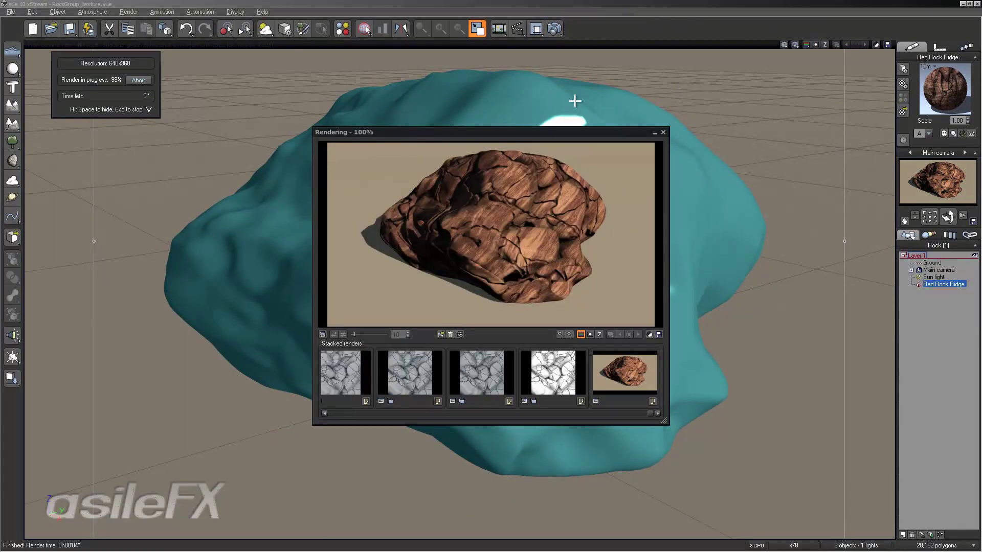
# Flip between the newest and previous stacked rock renders, then close the render display
pyautogui.click(578, 371)
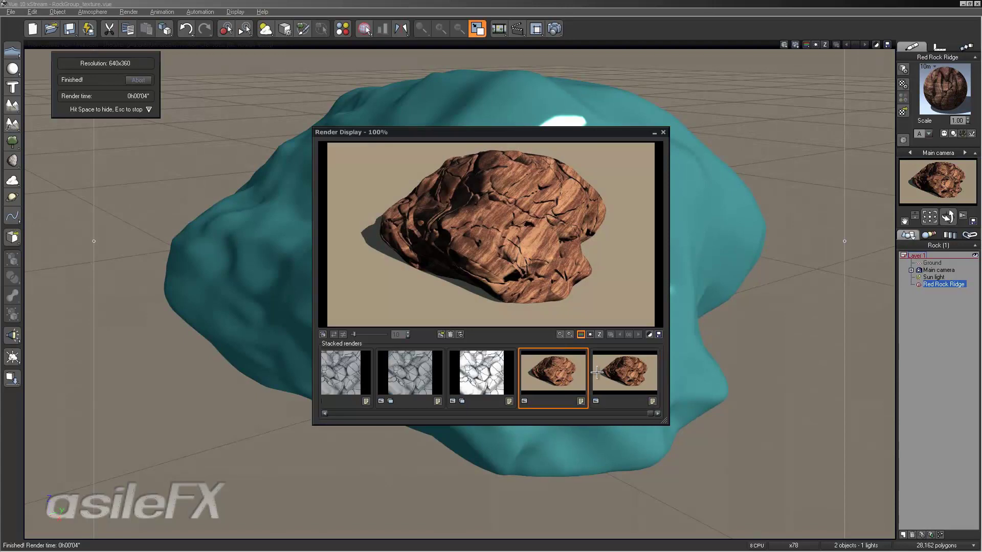
pyautogui.click(608, 370)
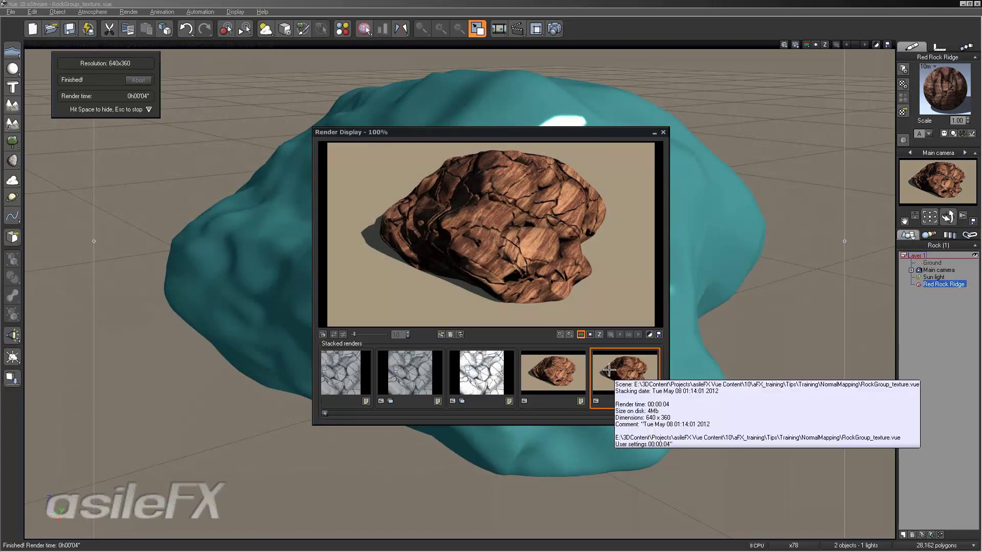
pyautogui.click(580, 372)
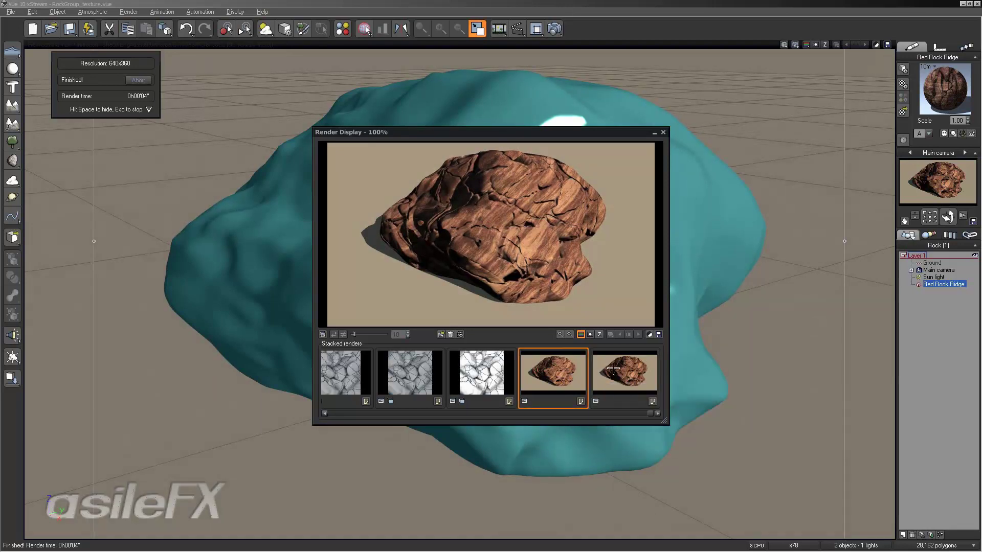
pyautogui.click(611, 369)
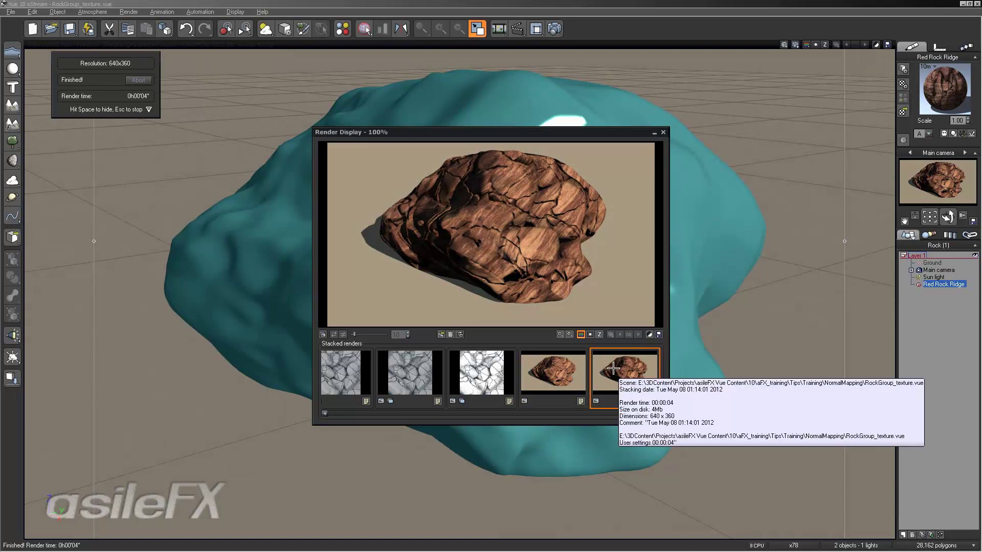
pyautogui.click(580, 372)
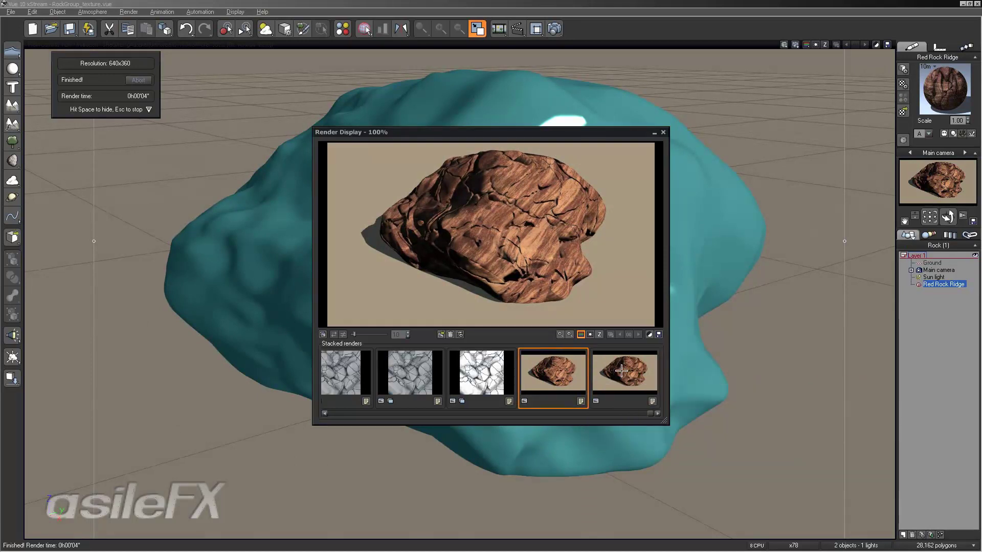
pyautogui.click(618, 369)
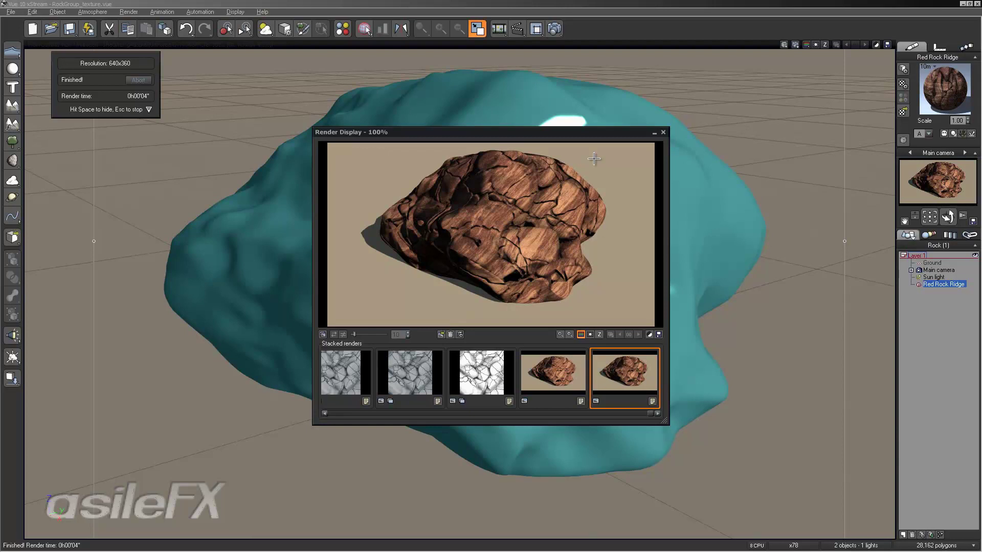
pyautogui.click(663, 133)
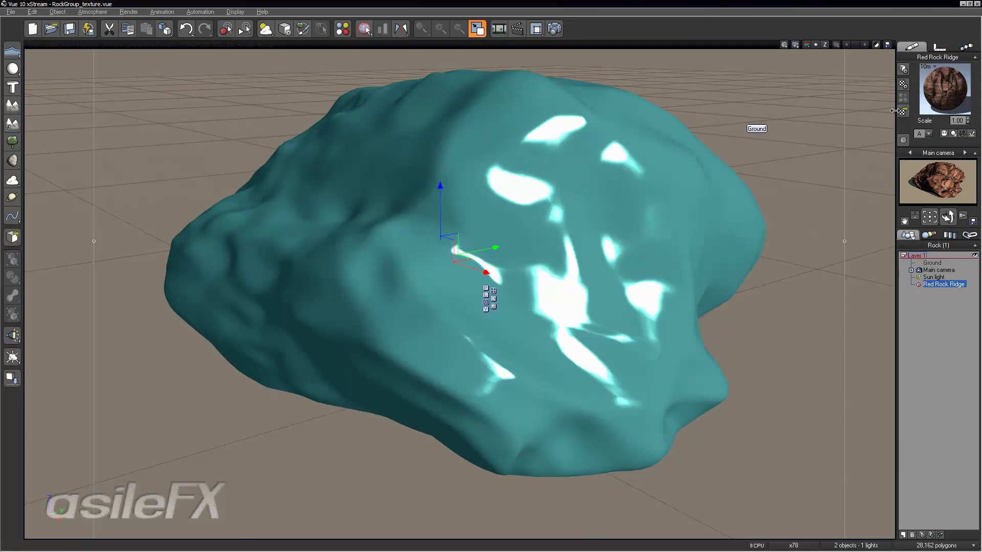
# Open Red Rock Ridge's Effects settings and drive Contrast with a function
pyautogui.rightClick(937, 92)
pyautogui.click(906, 97)
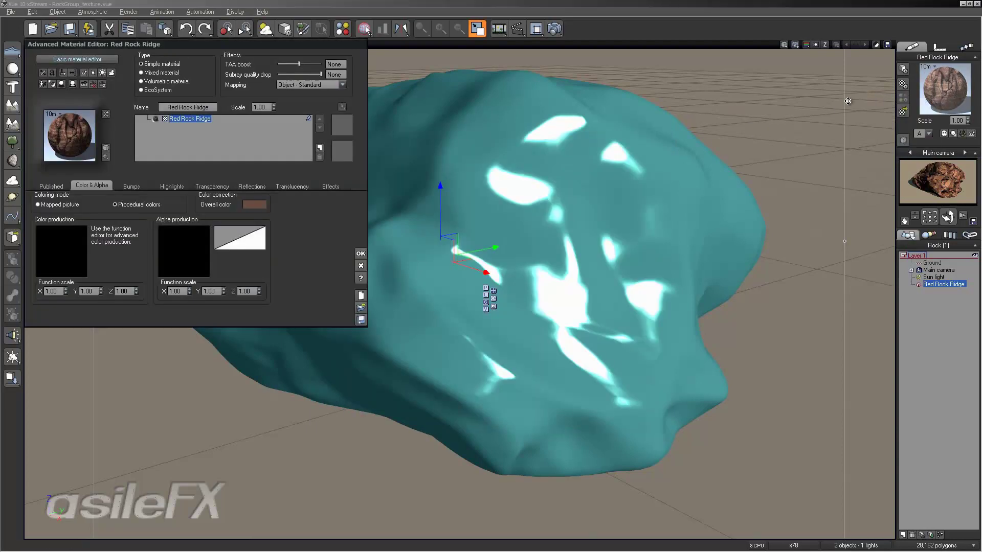
pyautogui.click(331, 185)
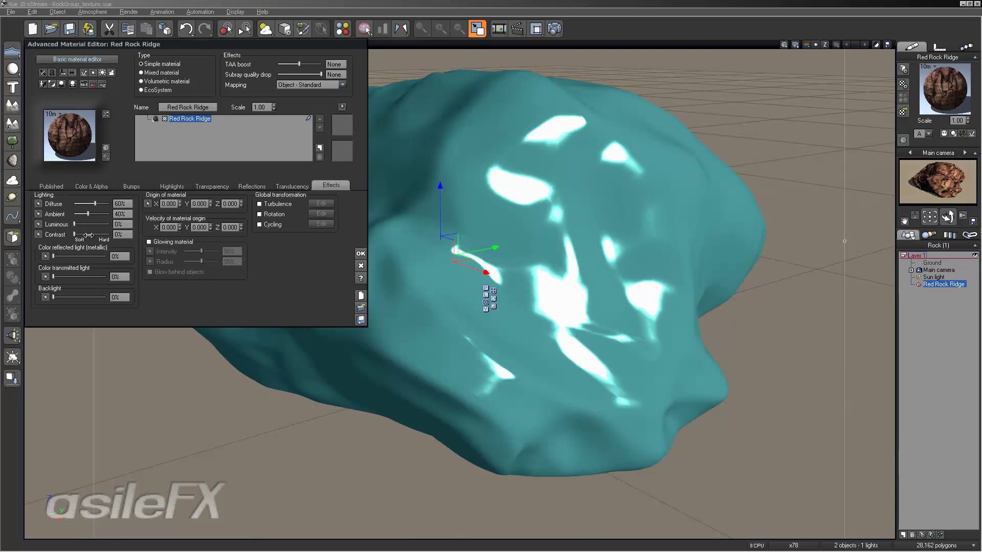
pyautogui.click(38, 235)
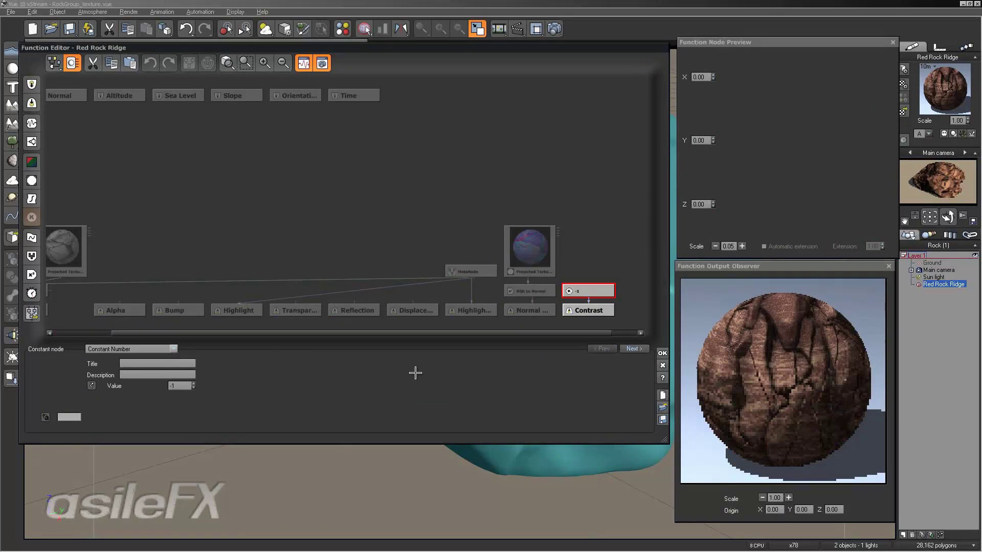
# Edit the constant node's value to -2, delete the constant node, and move the AO texture node up
pyautogui.click(187, 386)
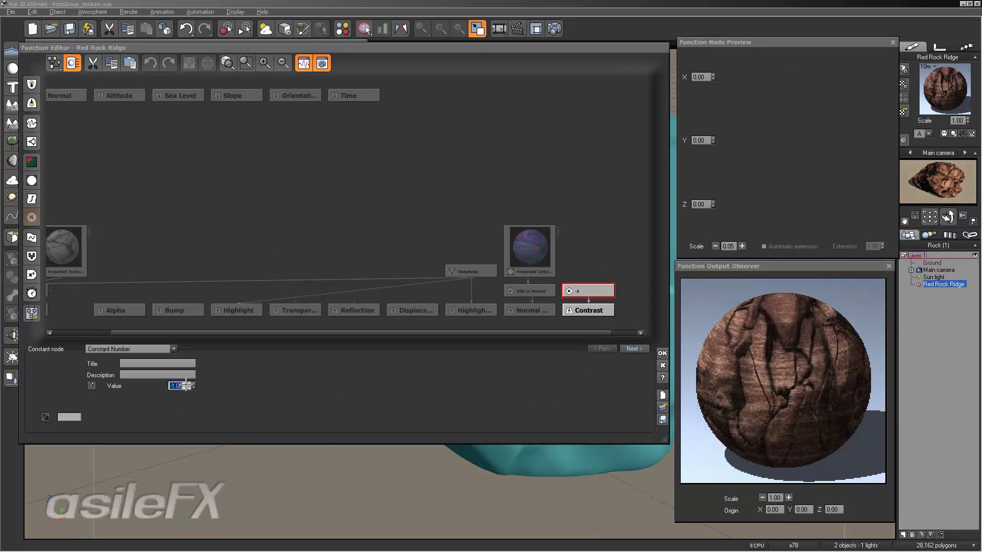
pyautogui.write('-2')
pyautogui.press('Return')
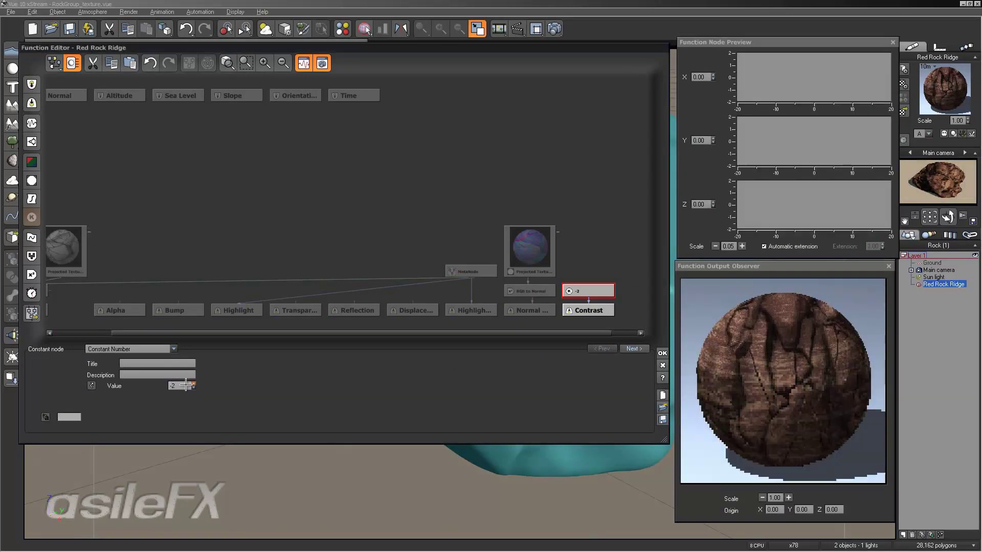
pyautogui.press('BackSpace')
pyautogui.press('Return')
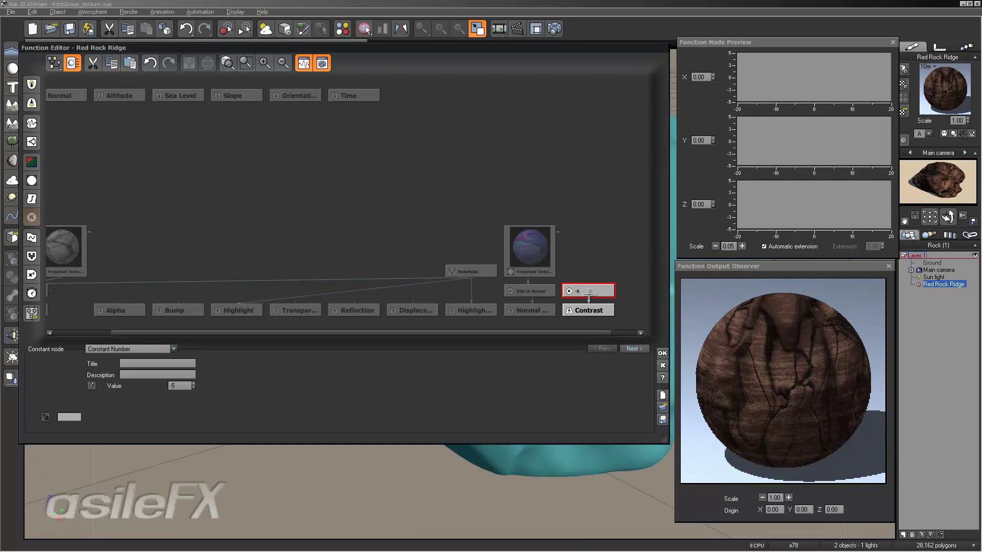
pyautogui.press('Delete')
pyautogui.moveTo(84, 248); pyautogui.dragTo(275, 174)
# Insert a Map filter node fed by the AO Projected Texture, placed beside the Contrast output
pyautogui.click(424, 228)
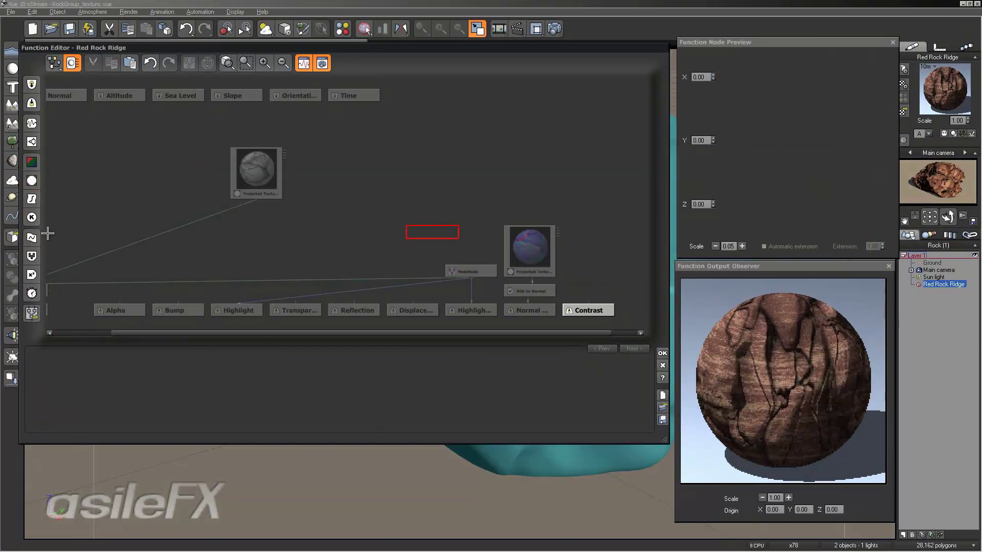
pyautogui.click(32, 198)
pyautogui.click(132, 348)
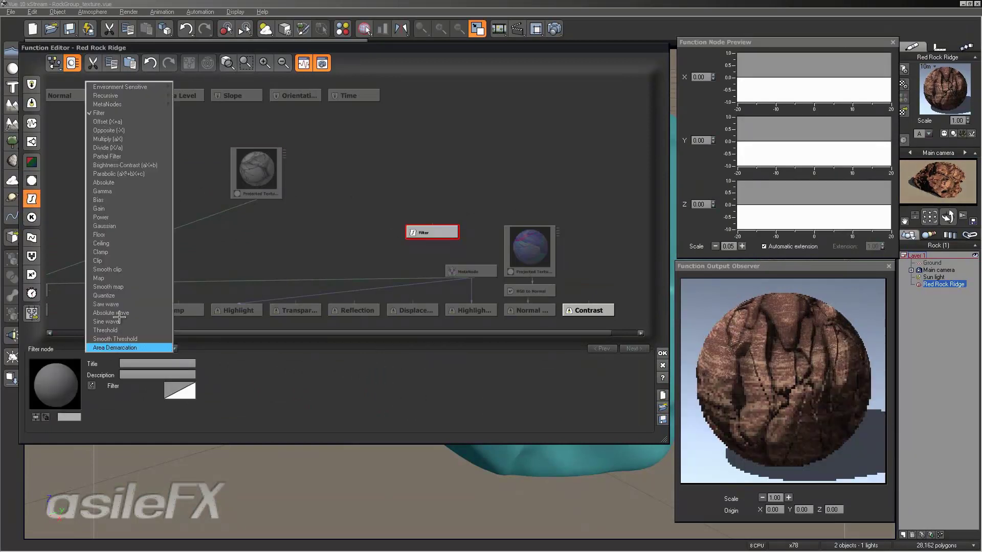
pyautogui.click(121, 279)
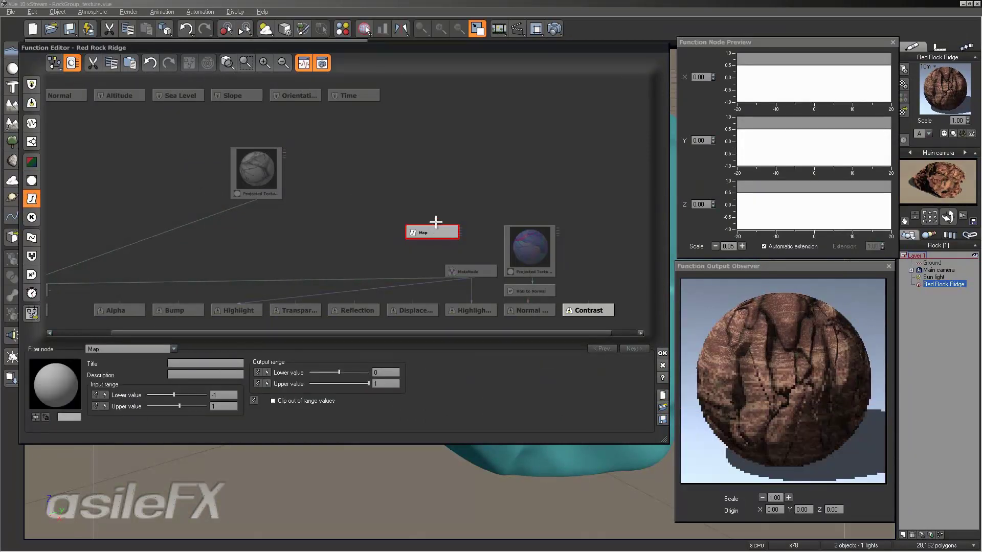
pyautogui.moveTo(432, 220); pyautogui.dragTo(264, 194)
pyautogui.click(263, 189)
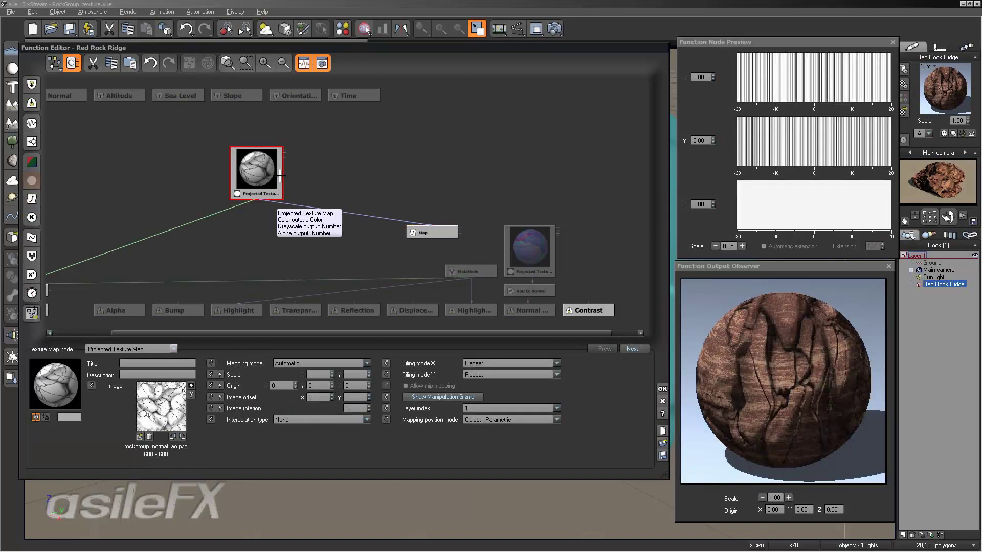
pyautogui.moveTo(432, 234)
pyautogui.mouseDown()
pyautogui.moveTo(596, 248)
pyautogui.moveTo(440, 228)
pyautogui.mouseUp()
pyautogui.moveTo(588, 310); pyautogui.dragTo(296, 310)
pyautogui.moveTo(446, 234); pyautogui.dragTo(330, 272)
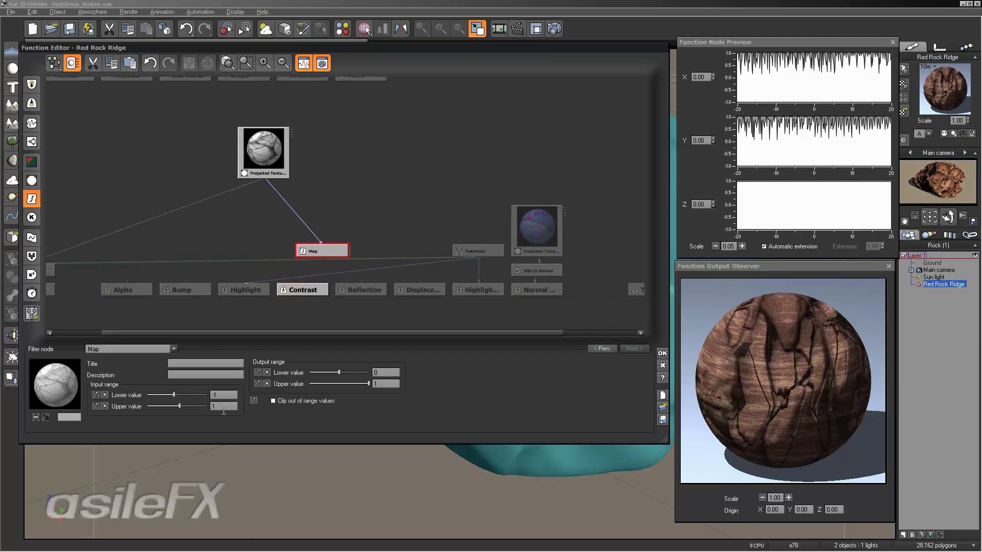
# Set the Map output range to -2 lower and -1 upper, wire it into Contrast, and accept
pyautogui.moveTo(337, 372); pyautogui.dragTo(310, 372)
pyautogui.click(381, 373)
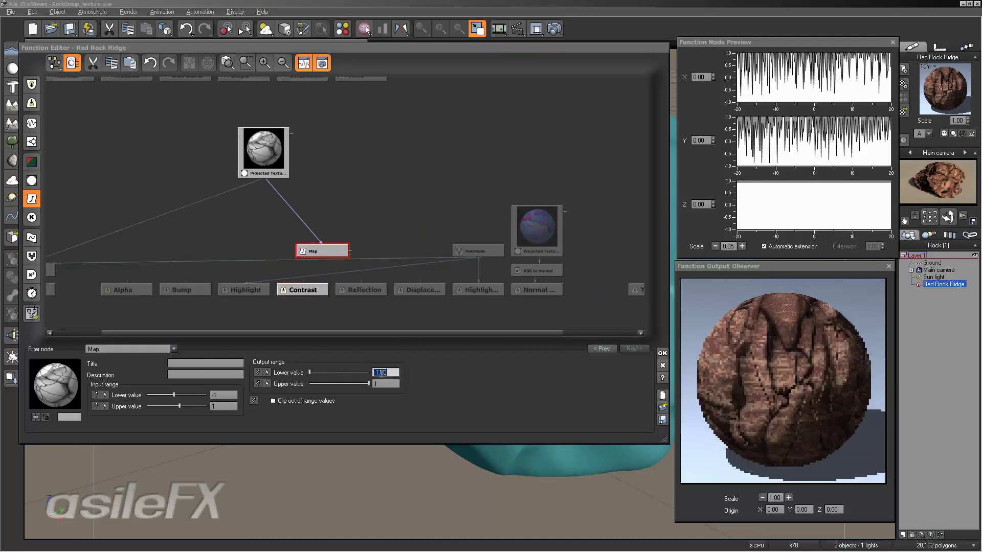
pyautogui.write('-2')
pyautogui.press('Return')
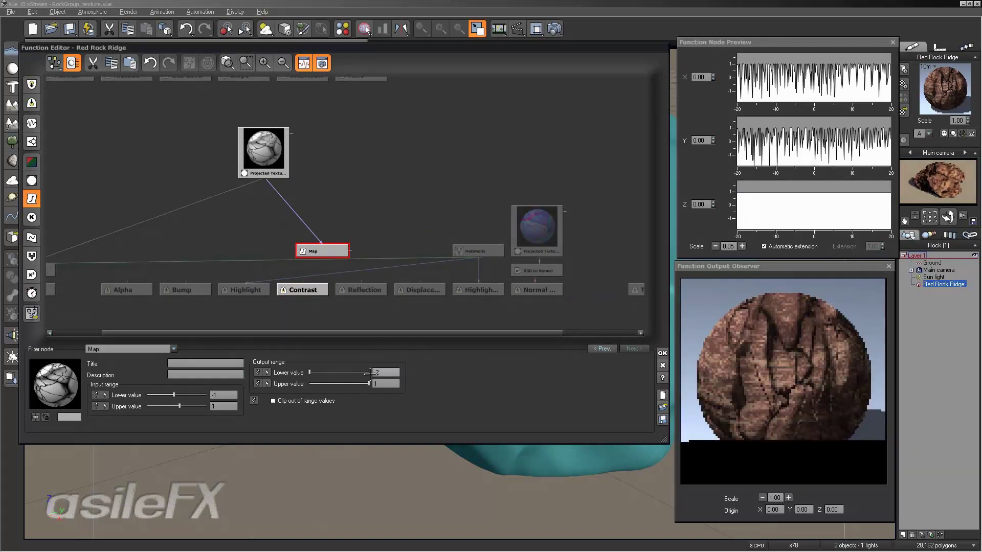
pyautogui.click(387, 386)
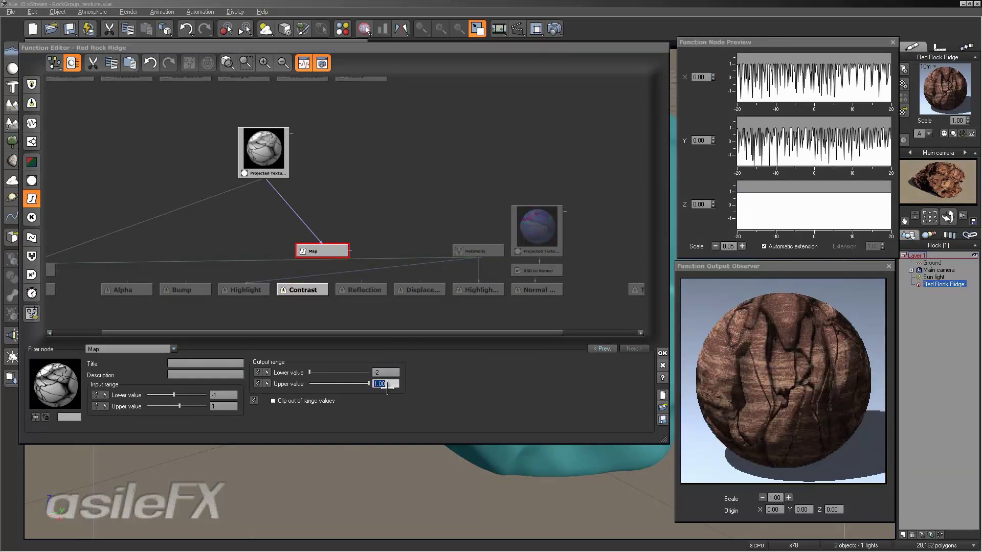
pyautogui.write('-1')
pyautogui.press('Return')
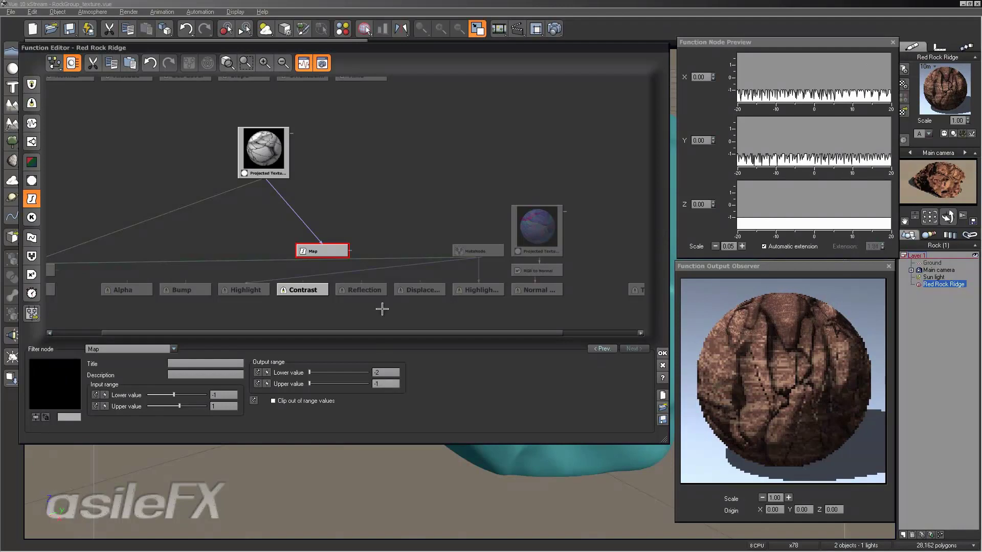
pyautogui.moveTo(305, 276); pyautogui.dragTo(306, 251)
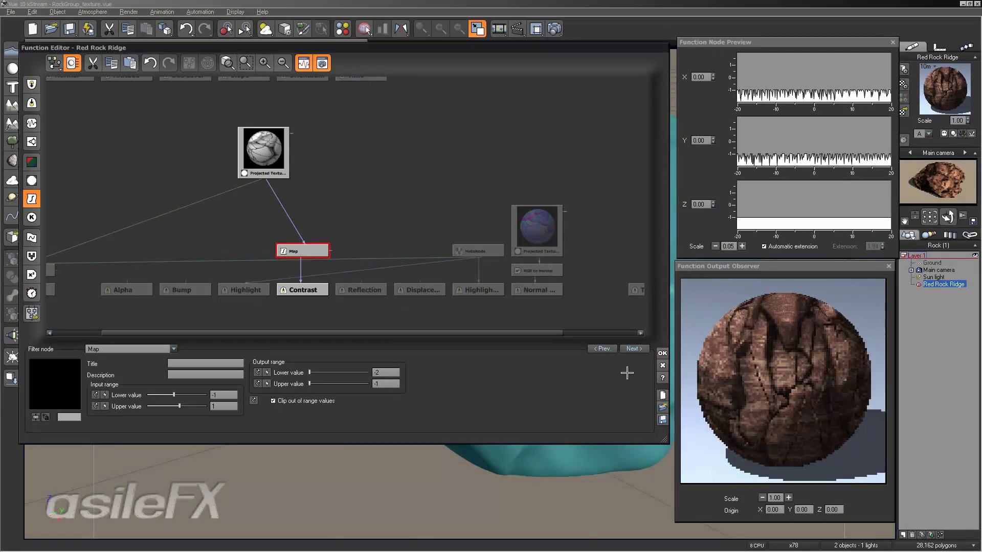
pyautogui.click(662, 353)
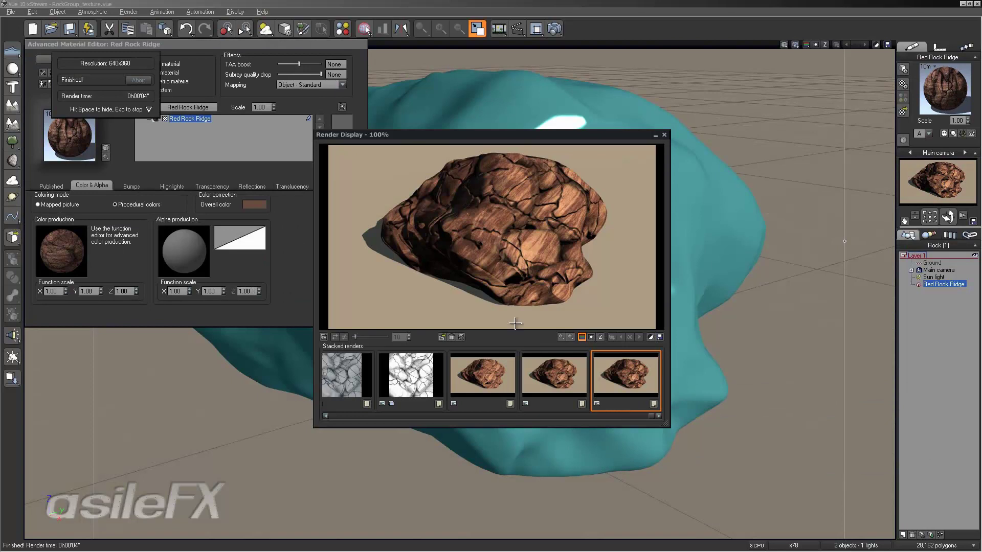
# Compare the latest render with the fourth stacked render, then close the Render Display
pyautogui.click(554, 374)
pyautogui.click(636, 380)
pyautogui.click(575, 380)
pyautogui.click(613, 379)
pyautogui.click(575, 381)
pyautogui.click(619, 381)
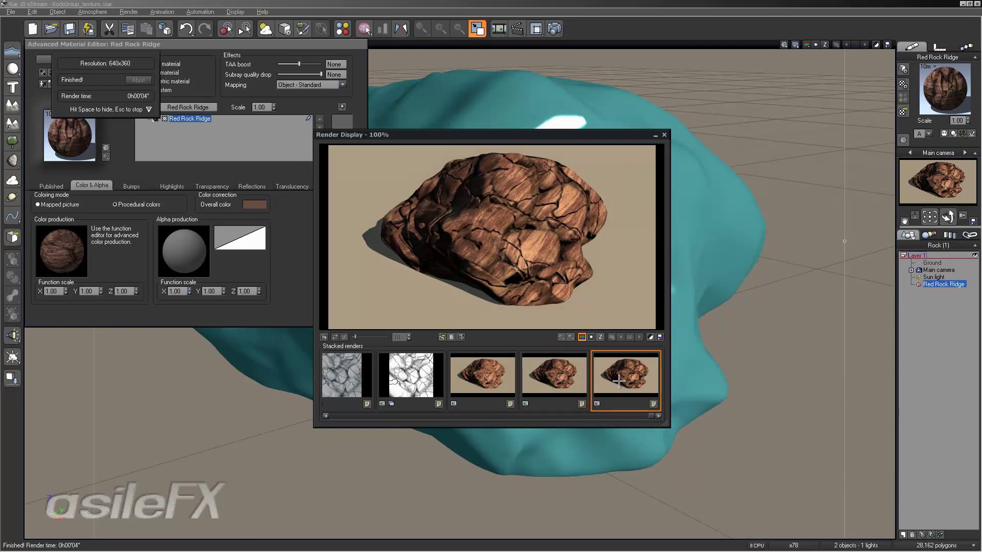
pyautogui.click(577, 364)
pyautogui.click(617, 369)
pyautogui.click(662, 136)
# Close the Advanced Material Editor, accepting the material changes
pyautogui.rightClick(54, 253)
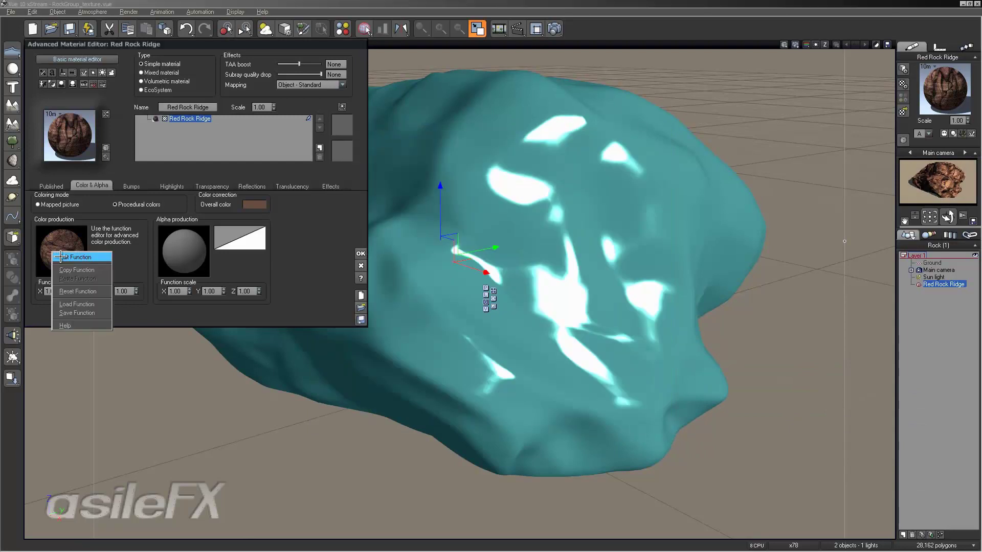
pyautogui.click(293, 221)
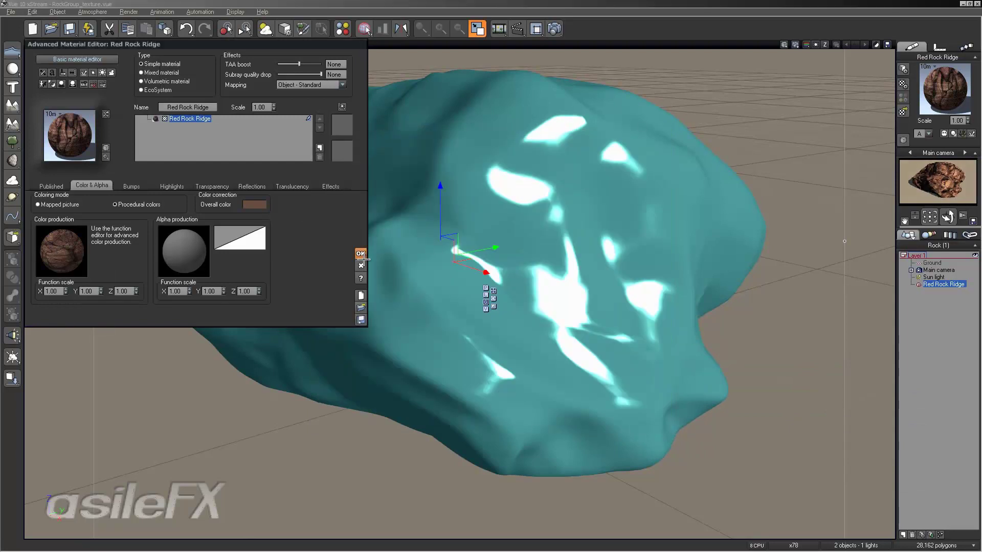
pyautogui.click(361, 254)
# Save the scene as RockGroup_texture_mapped, with the title set to the same name
pyautogui.click(10, 12)
pyautogui.click(25, 65)
pyautogui.click(454, 311)
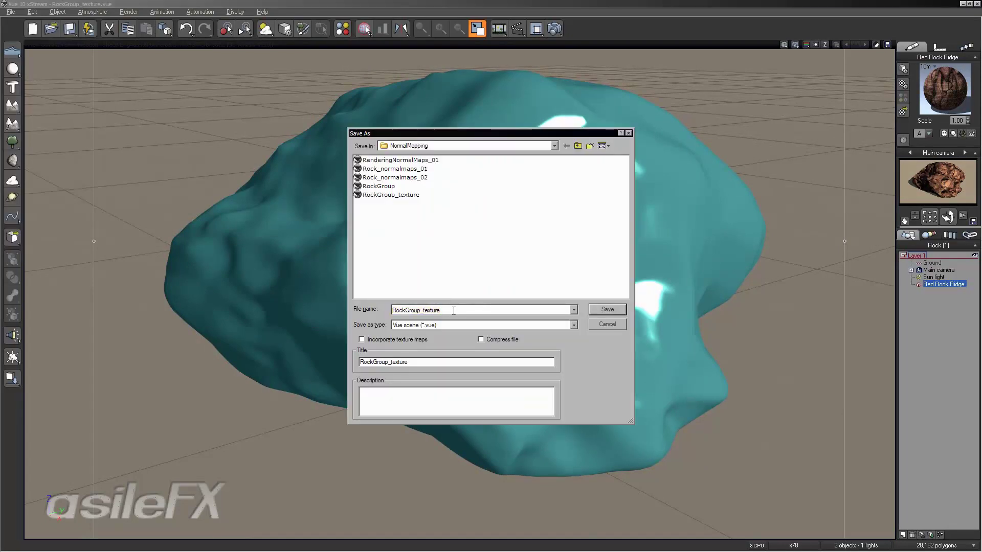
pyautogui.write('_amped')
pyautogui.press('BackSpace')
pyautogui.press('BackSpace')
pyautogui.press('BackSpace')
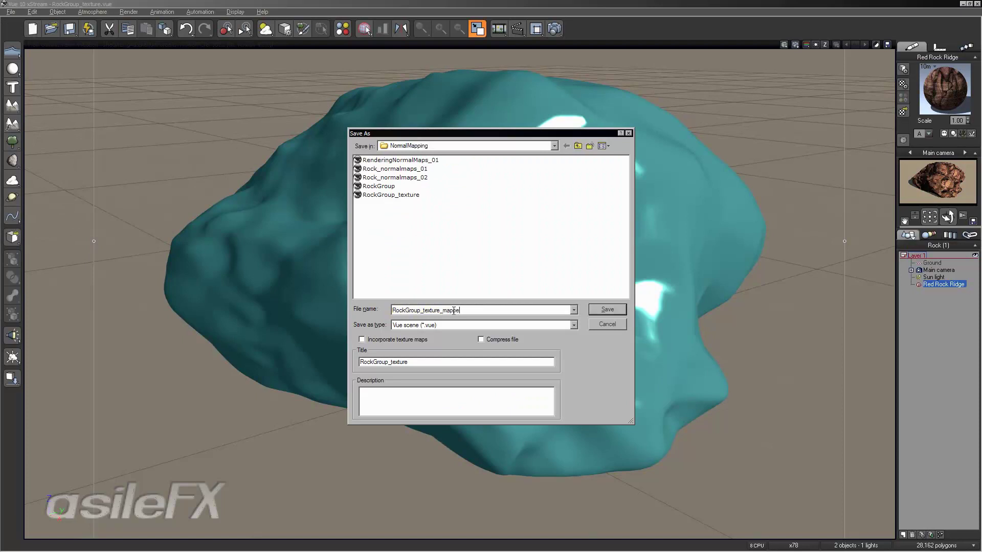
pyautogui.moveTo(474, 313); pyautogui.dragTo(355, 312)
pyautogui.hotkey('ctrl', 'c')
pyautogui.doubleClick(389, 362)
pyautogui.hotkey('ctrl', 'v')
pyautogui.click(620, 310)
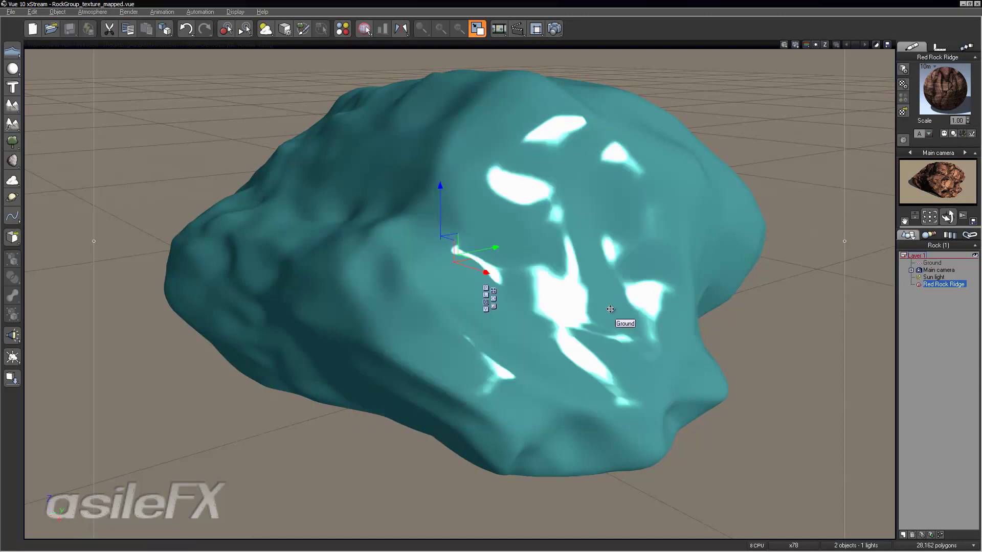
# Open the Red Rock Ridge material's colour function and select its Map filter node
pyautogui.rightClick(924, 90)
pyautogui.click(924, 90)
pyautogui.rightClick(72, 241)
pyautogui.click(95, 245)
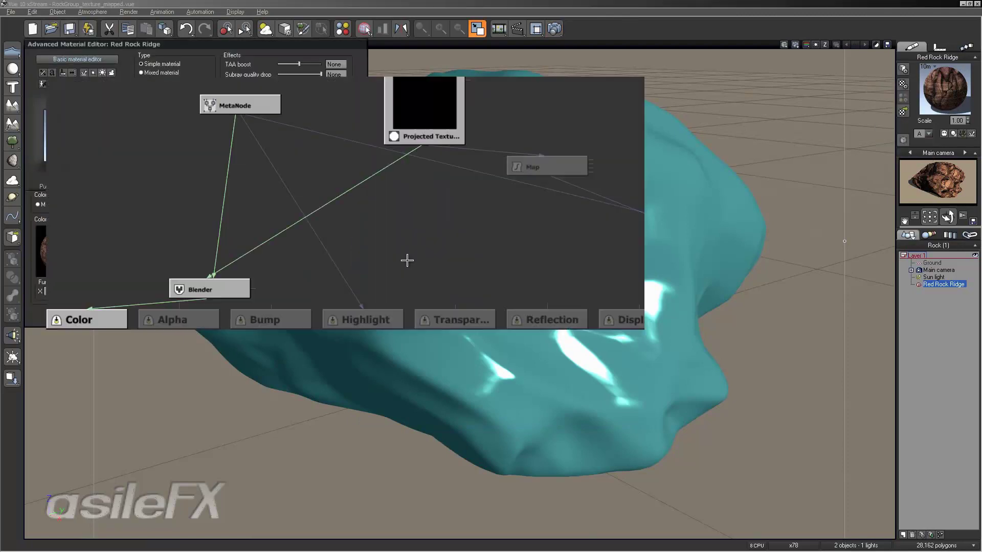
pyautogui.click(395, 213)
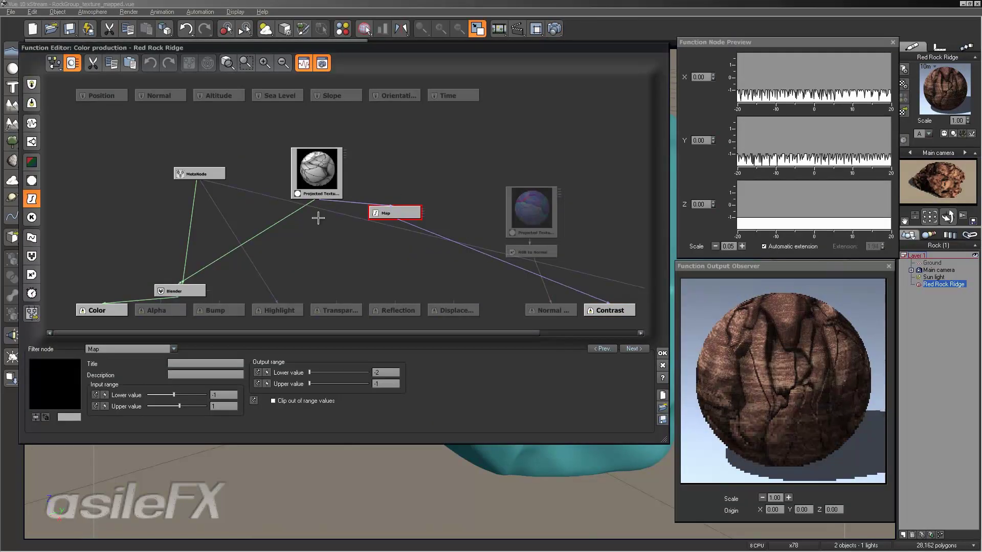
# Change the Map filter's output lower value to -4, then close both editors
pyautogui.click(386, 373)
pyautogui.write('-3')
pyautogui.press('Return')
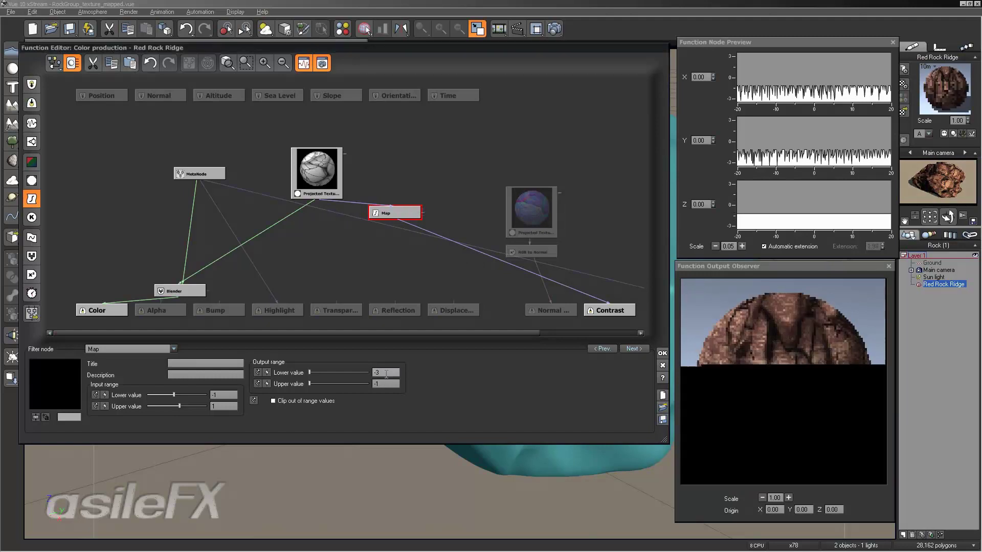
pyautogui.click(387, 373)
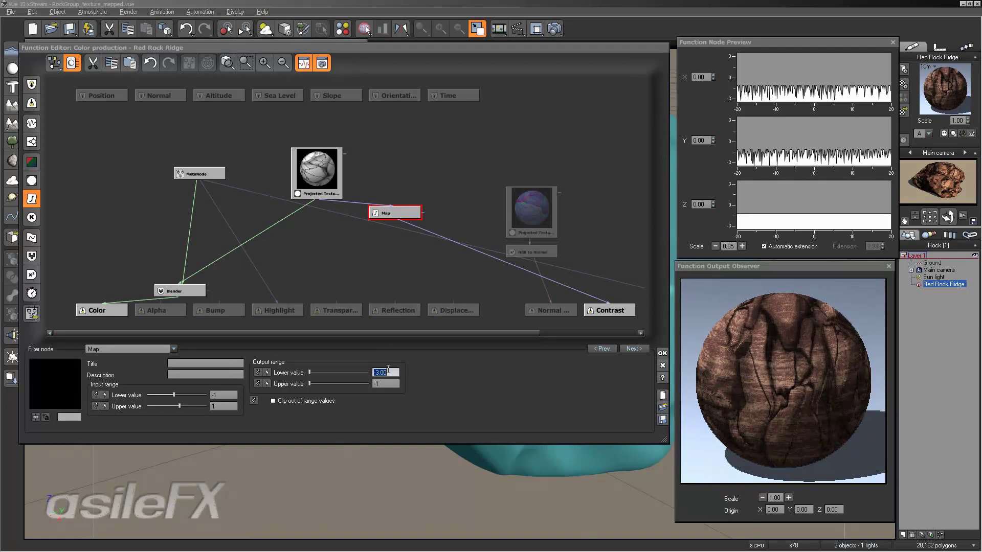
pyautogui.write('-4')
pyautogui.press('Return')
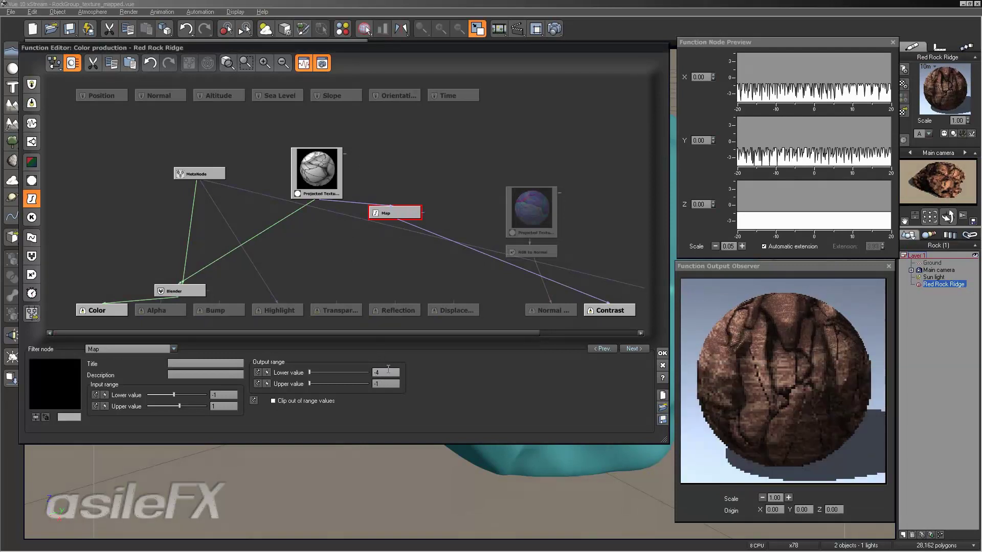
pyautogui.click(662, 352)
pyautogui.press('Return')
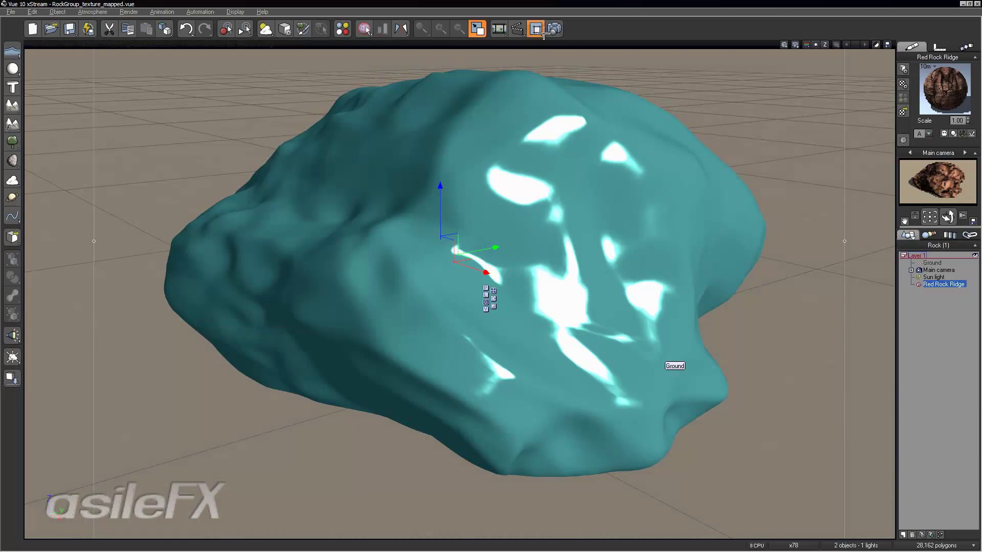
# Render the rock and compare it against the second, third and fourth stacked renders
pyautogui.click(552, 32)
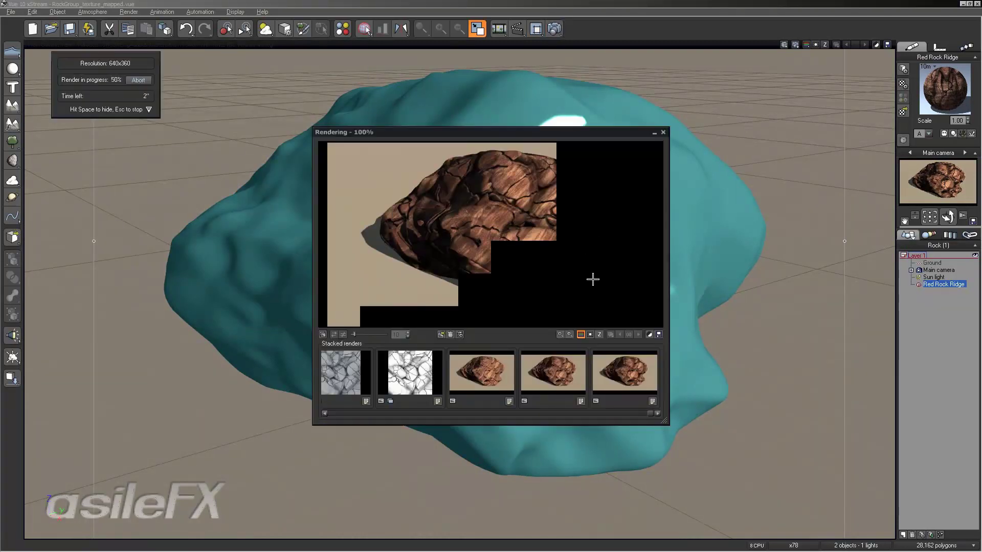
pyautogui.click(567, 376)
pyautogui.click(601, 374)
pyautogui.click(484, 379)
pyautogui.click(622, 381)
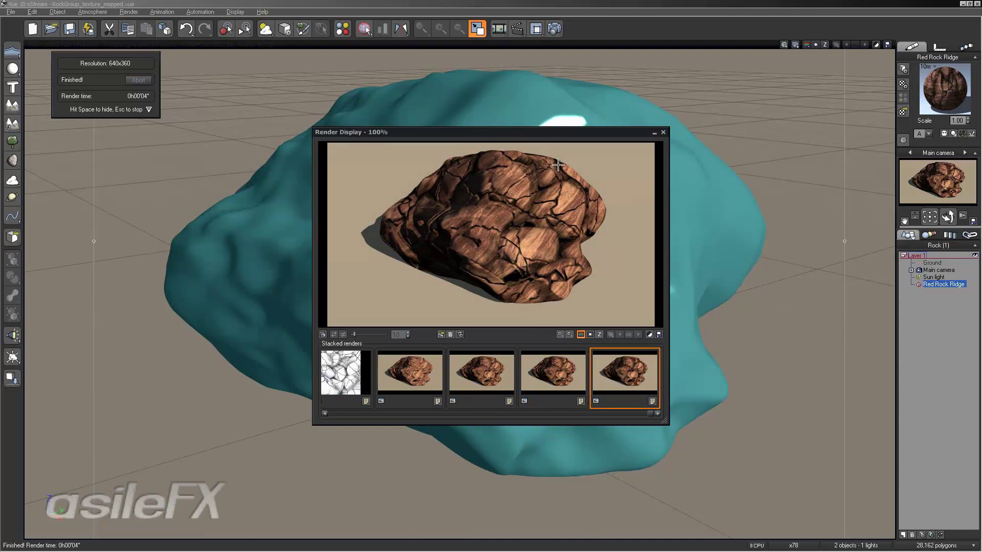
pyautogui.click(507, 357)
pyautogui.click(613, 364)
pyautogui.click(408, 372)
pyautogui.click(495, 377)
pyautogui.click(552, 377)
pyautogui.click(611, 381)
pyautogui.moveTo(612, 380)
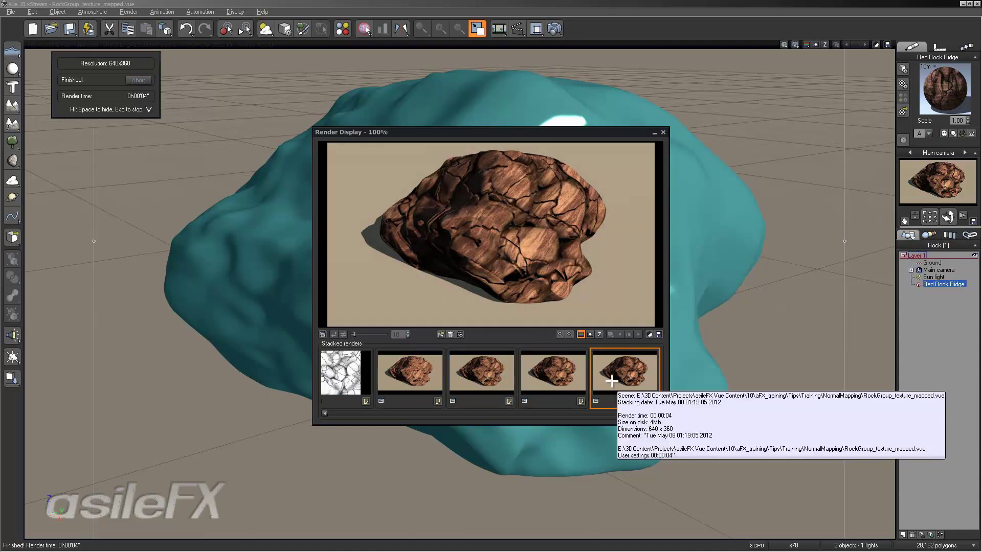